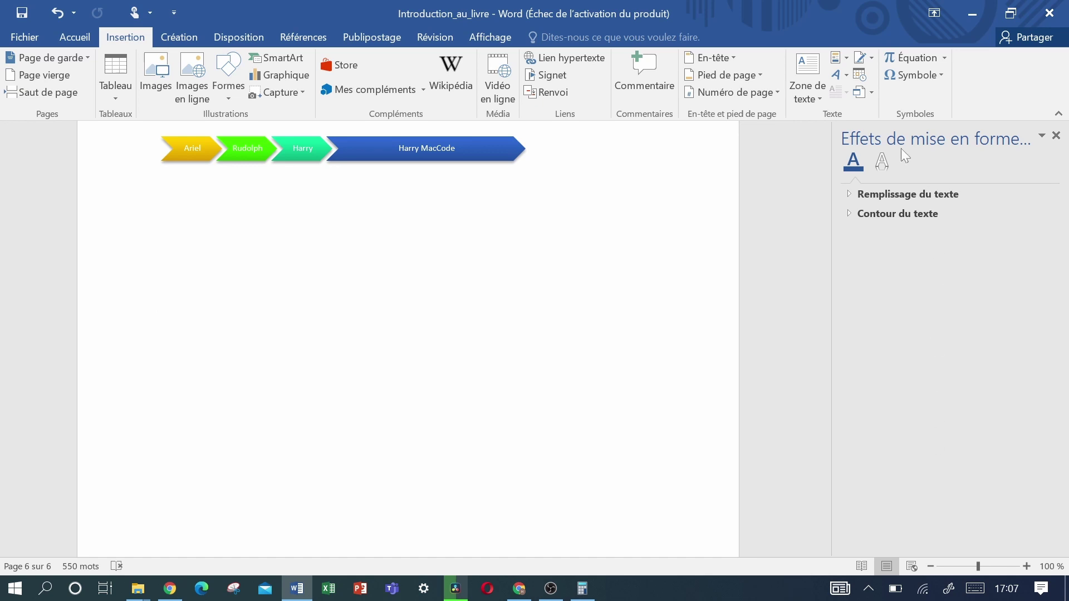
Switch between the Accueil and Insertion ribbons and view the SmartArt choices without inserting one.
{"action": "left_click", "coordinate": [75, 38]}
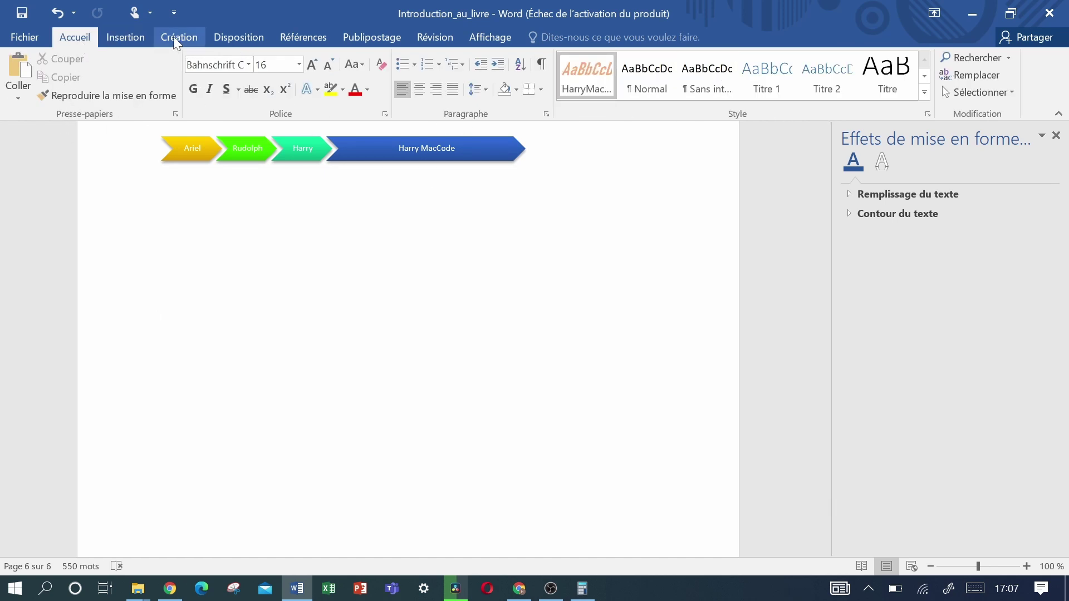
{"action": "left_click", "coordinate": [117, 40]}
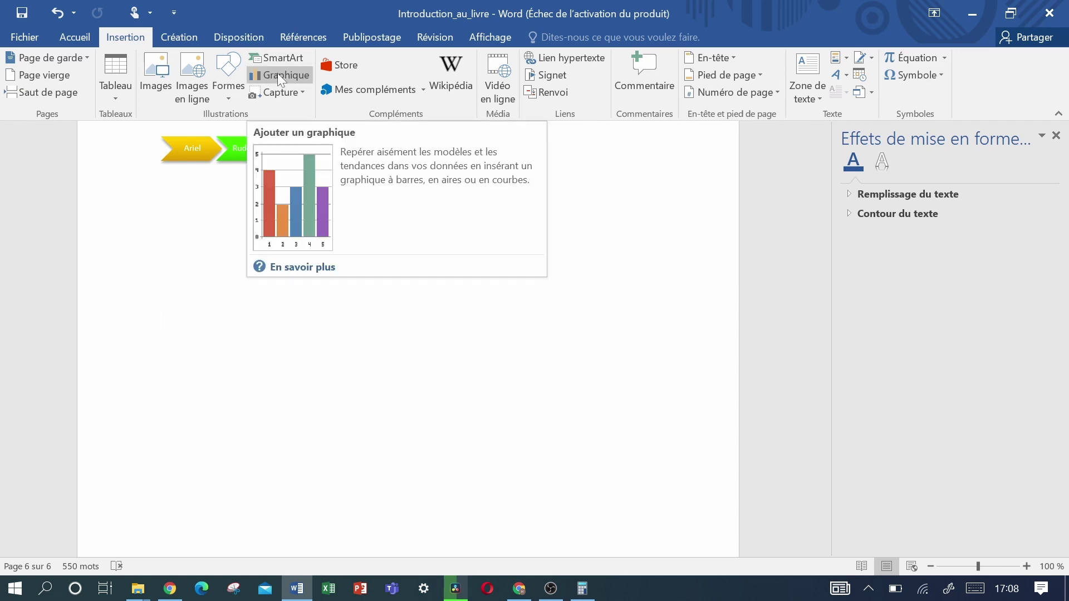
{"action": "scroll", "coordinate": [166, 265], "scroll_direction": "up", "scroll_amount": 3}
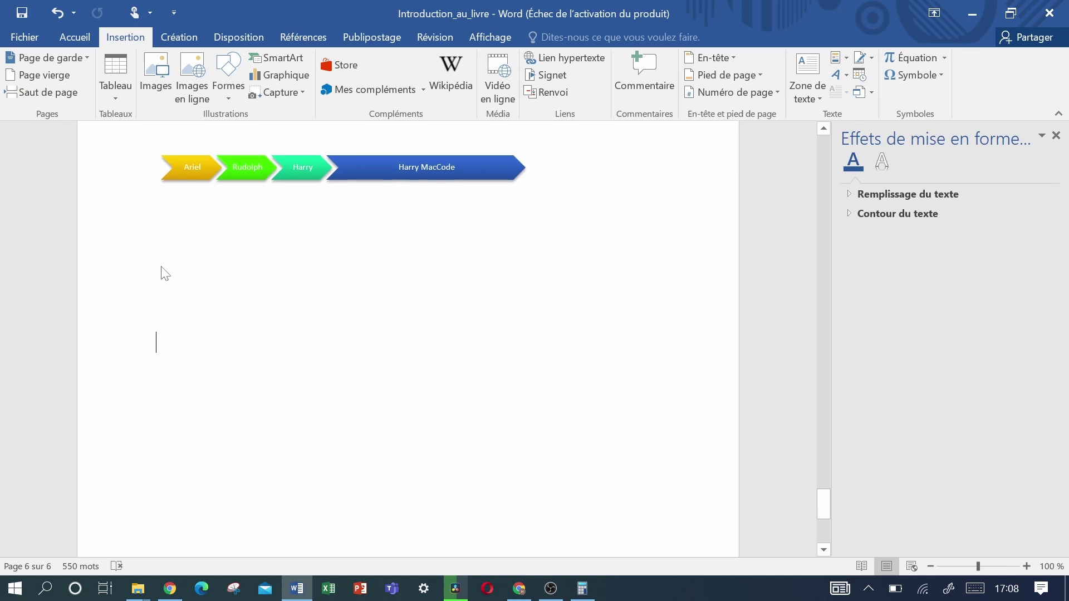
{"action": "scroll", "coordinate": [165, 273], "scroll_direction": "up", "scroll_amount": 6}
{"action": "scroll", "coordinate": [165, 272], "scroll_direction": "down", "scroll_amount": 3}
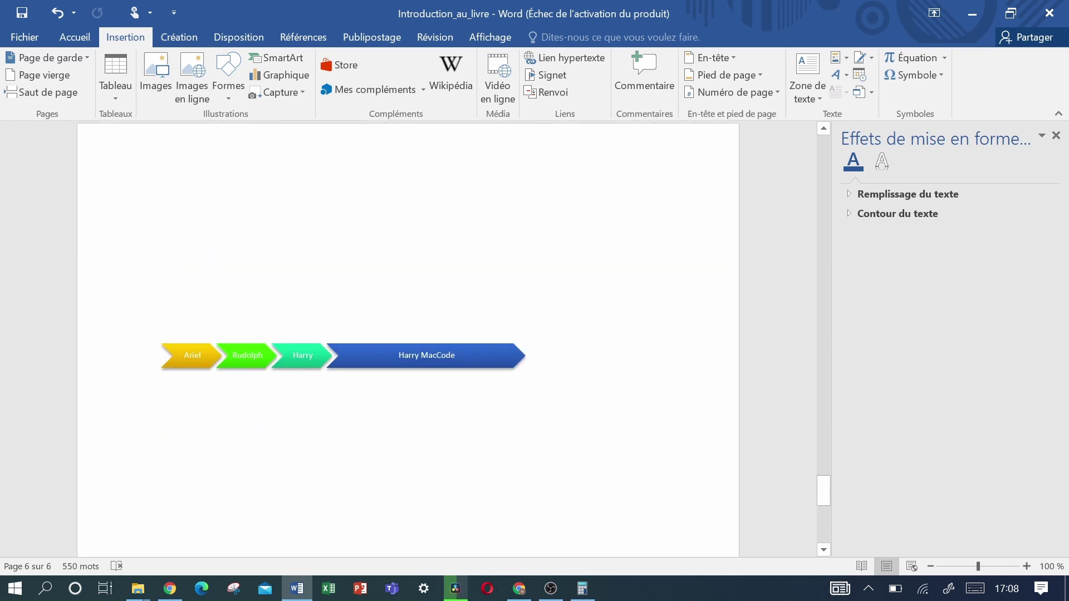
{"action": "left_click", "coordinate": [282, 58]}
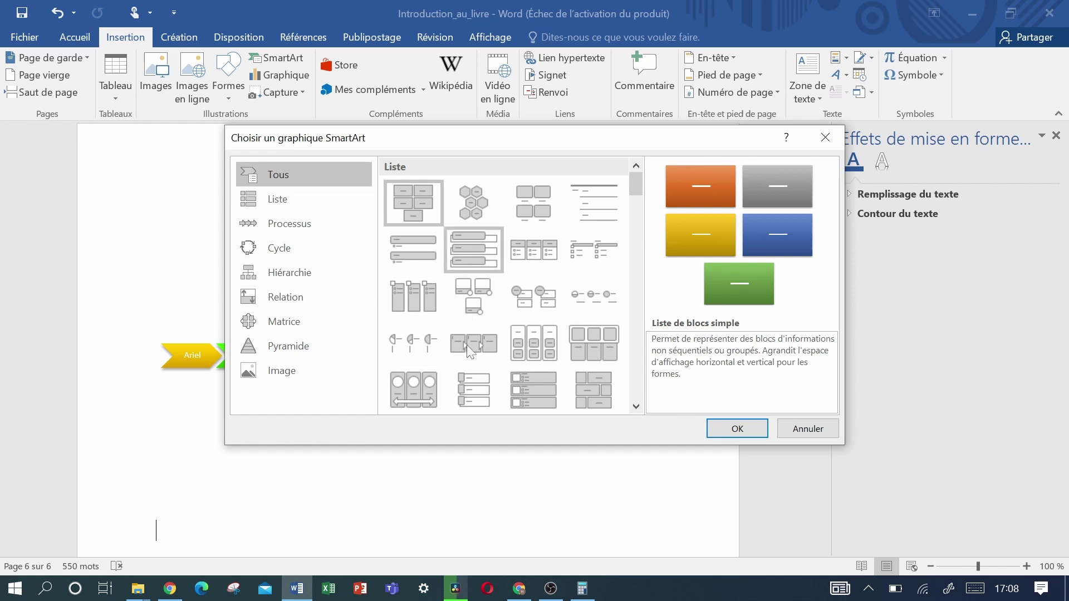
{"action": "left_click", "coordinate": [823, 139]}
{"action": "scroll", "coordinate": [287, 276], "scroll_direction": "down", "scroll_amount": 3}
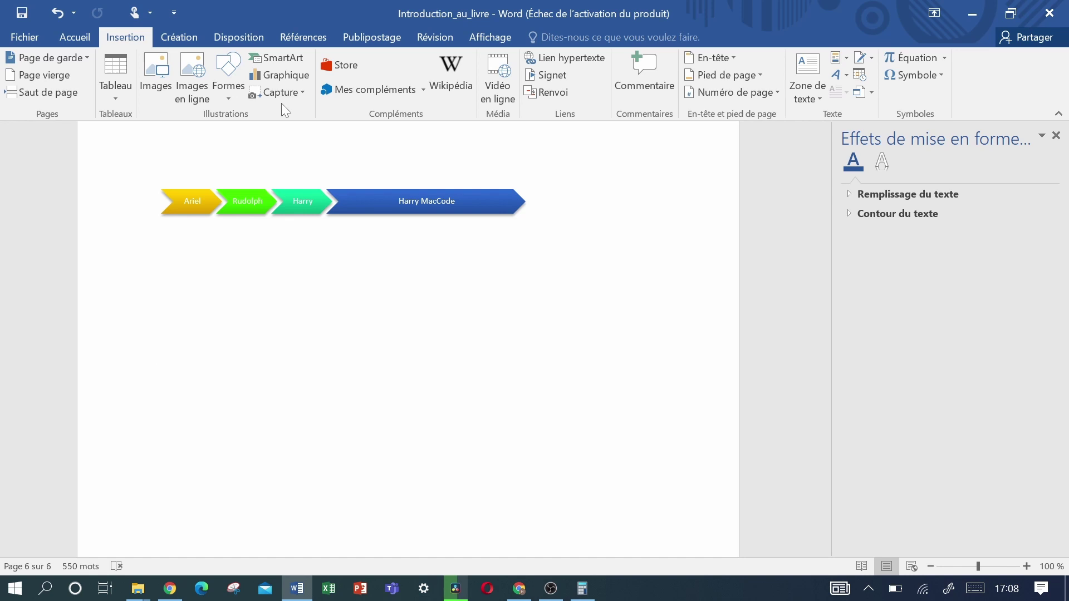
Open Insérer un graphique and preview the line, pie, area, stock and histogram chart types.
{"action": "left_click", "coordinate": [282, 74]}
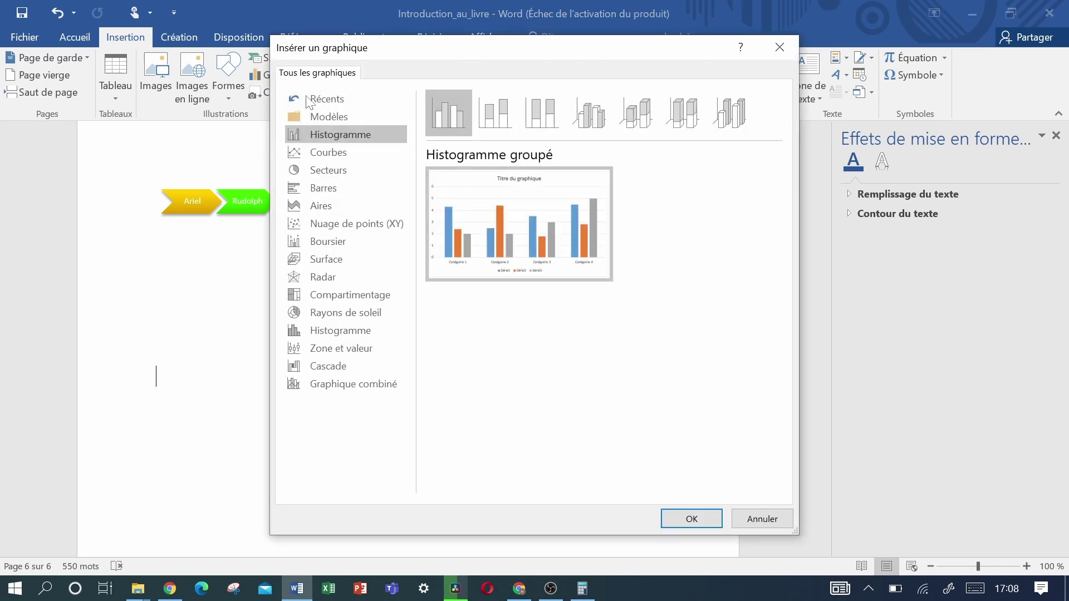
{"action": "left_click", "coordinate": [333, 156]}
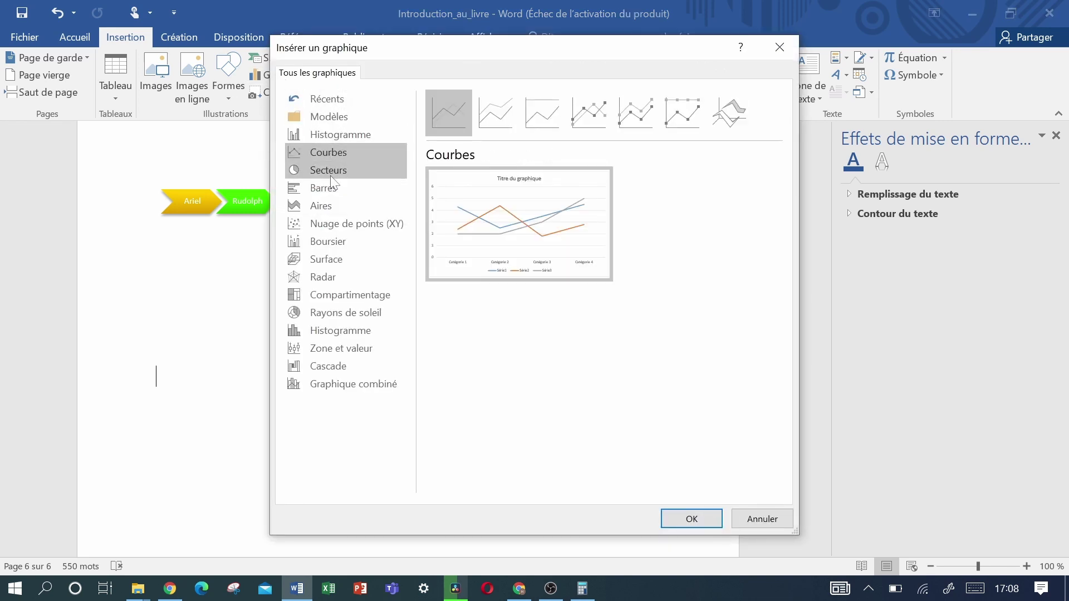
{"action": "left_click", "coordinate": [329, 170]}
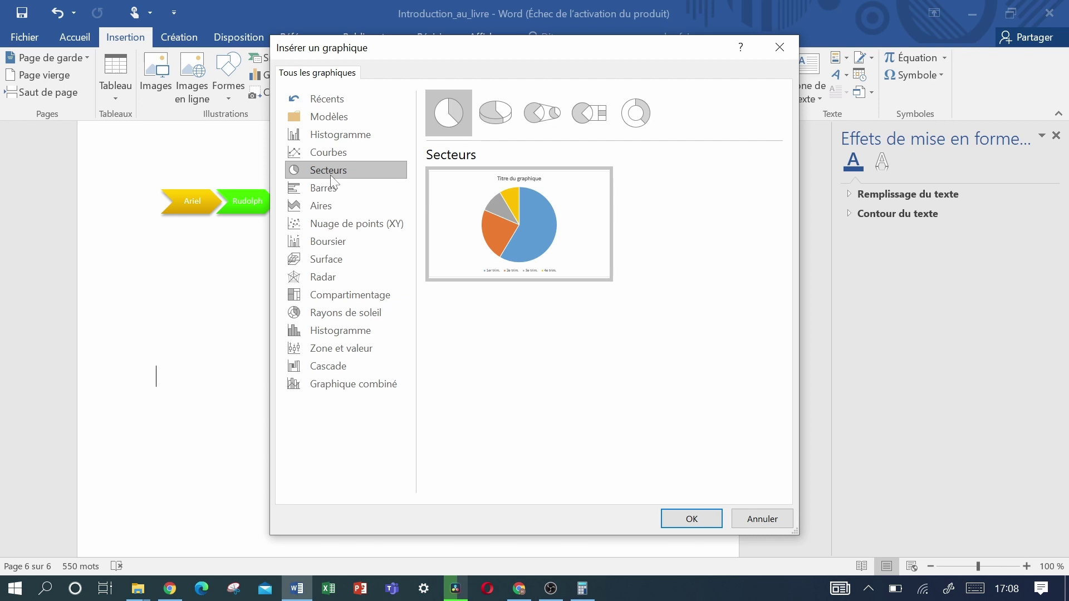
{"action": "left_click", "coordinate": [332, 210]}
{"action": "left_click", "coordinate": [329, 246]}
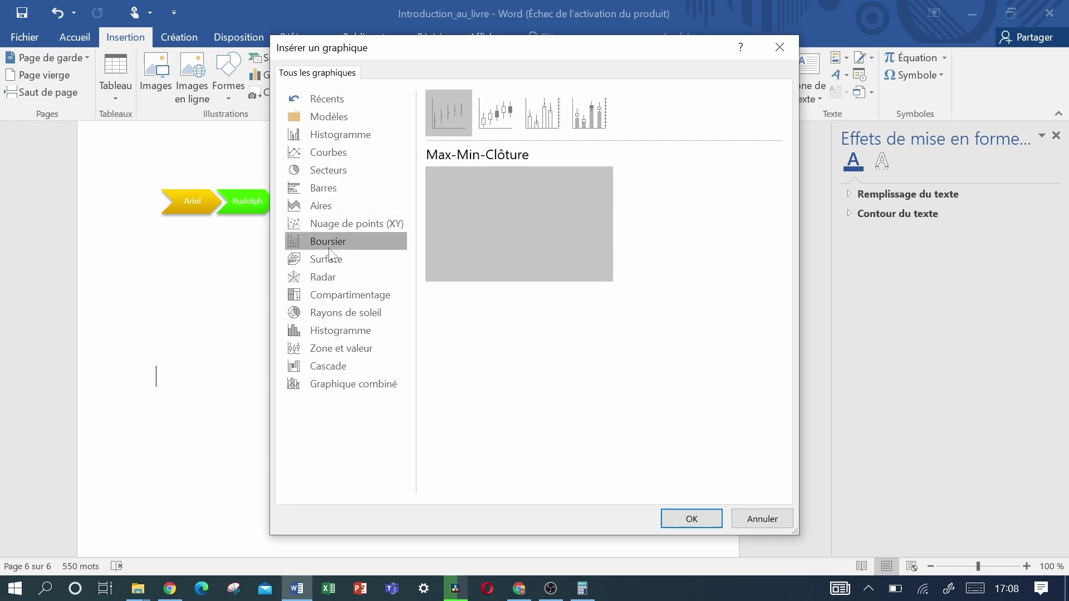
{"action": "left_click", "coordinate": [326, 330]}
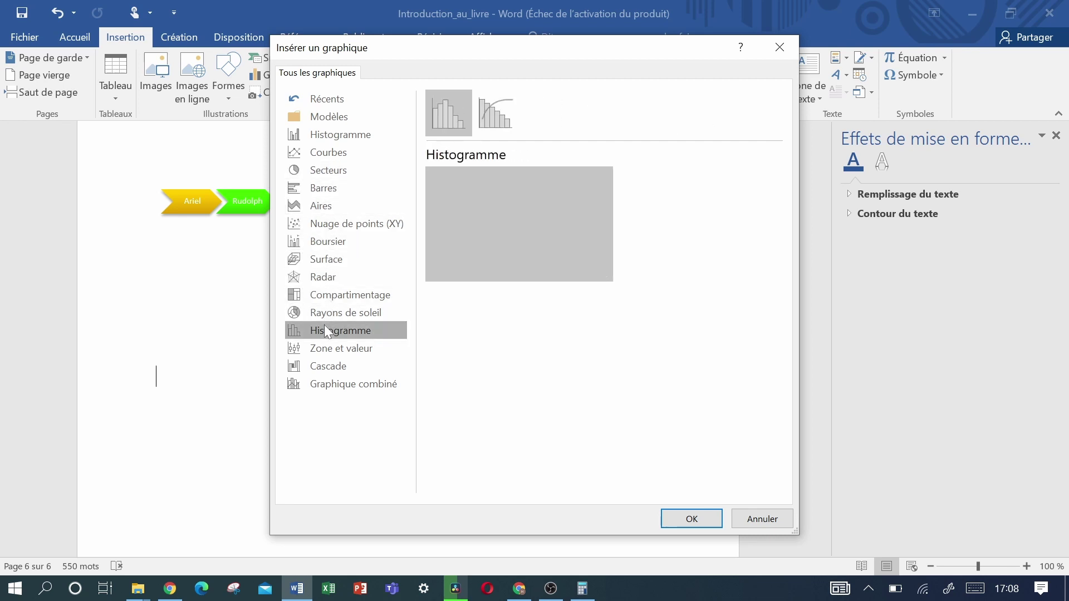
Preview the box and whisker, waterfall, combination, sunburst, scatter, stock and bar chart types.
{"action": "left_click", "coordinate": [323, 352]}
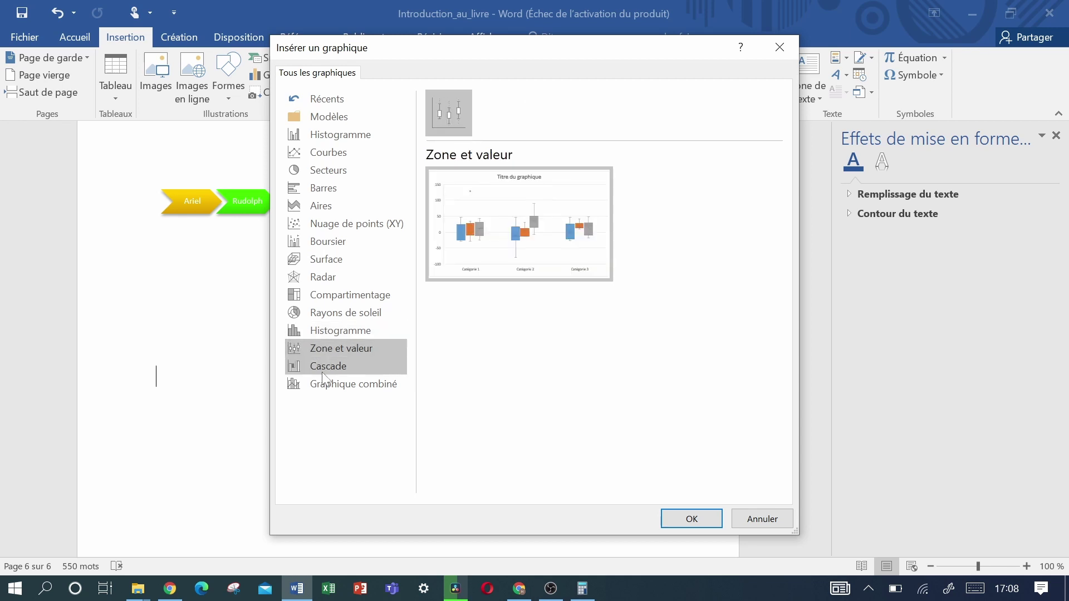
{"action": "left_click", "coordinate": [323, 365]}
{"action": "left_click", "coordinate": [324, 384]}
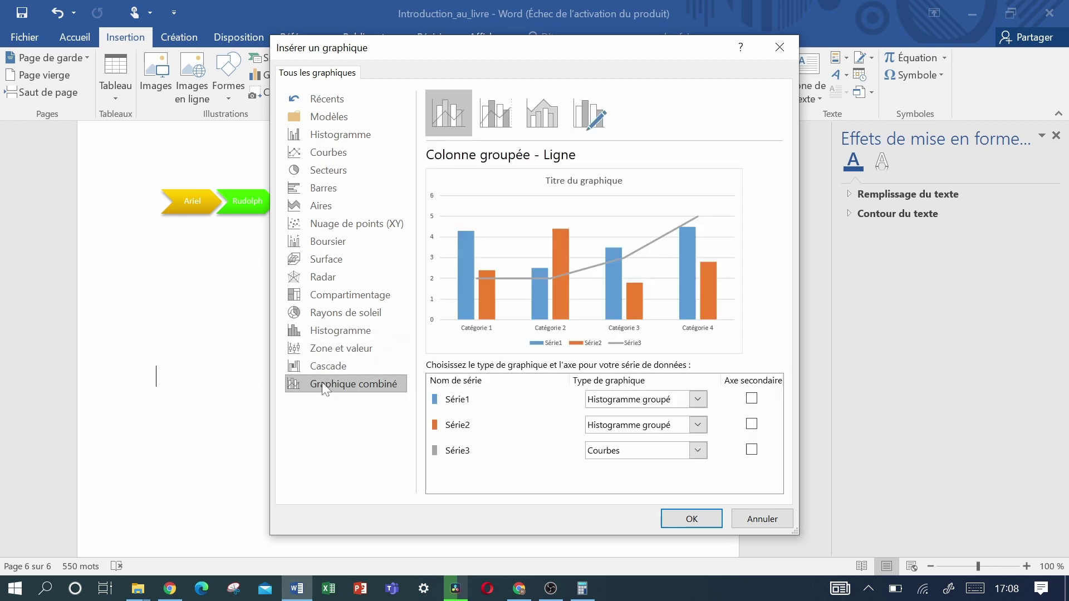
{"action": "left_click", "coordinate": [336, 315]}
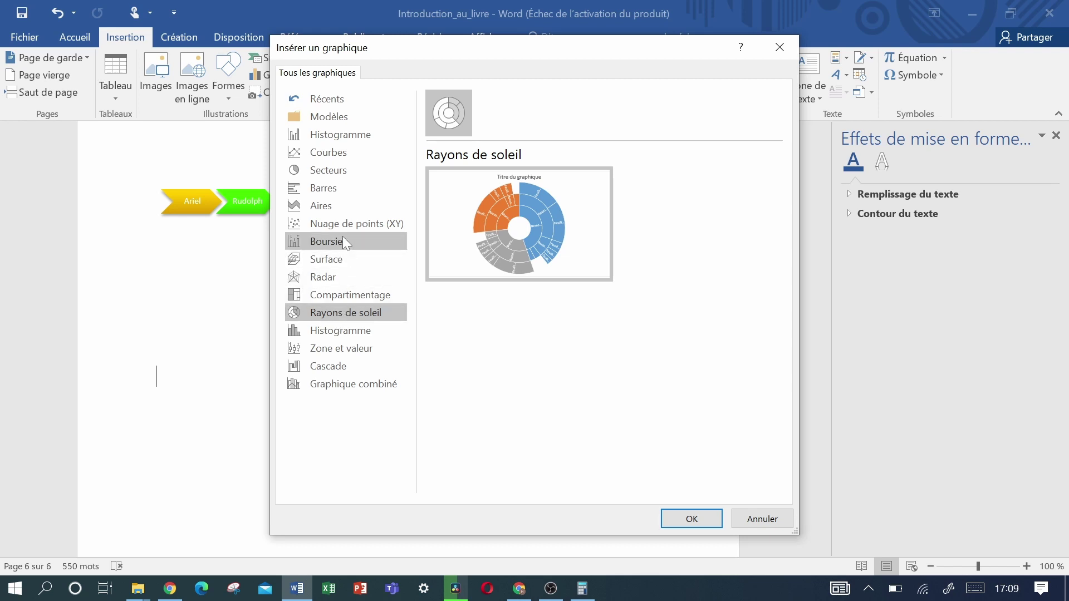
{"action": "left_click", "coordinate": [351, 224]}
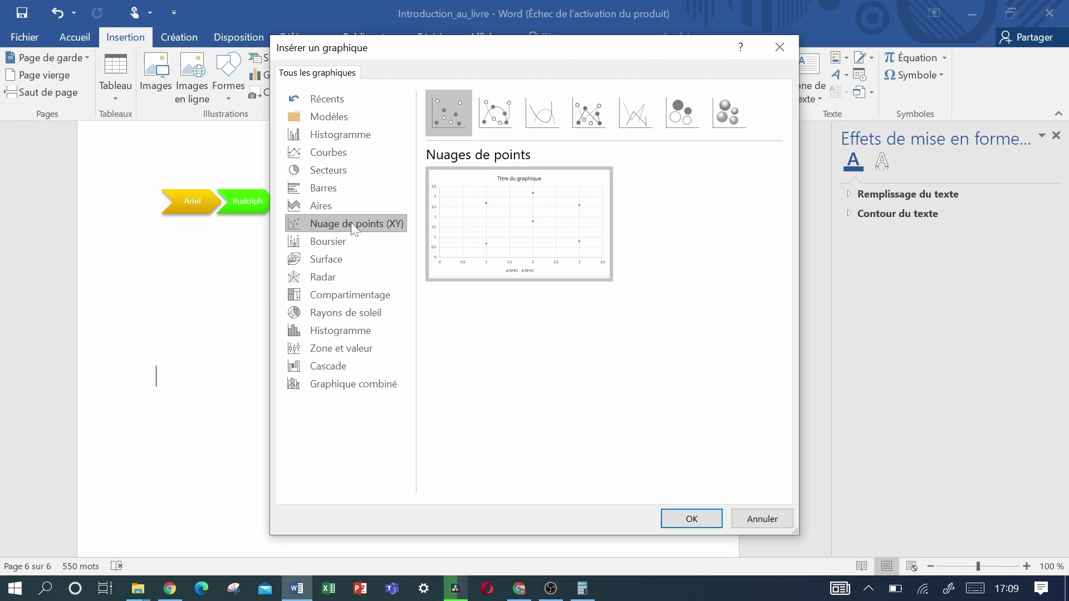
{"action": "left_click", "coordinate": [331, 245]}
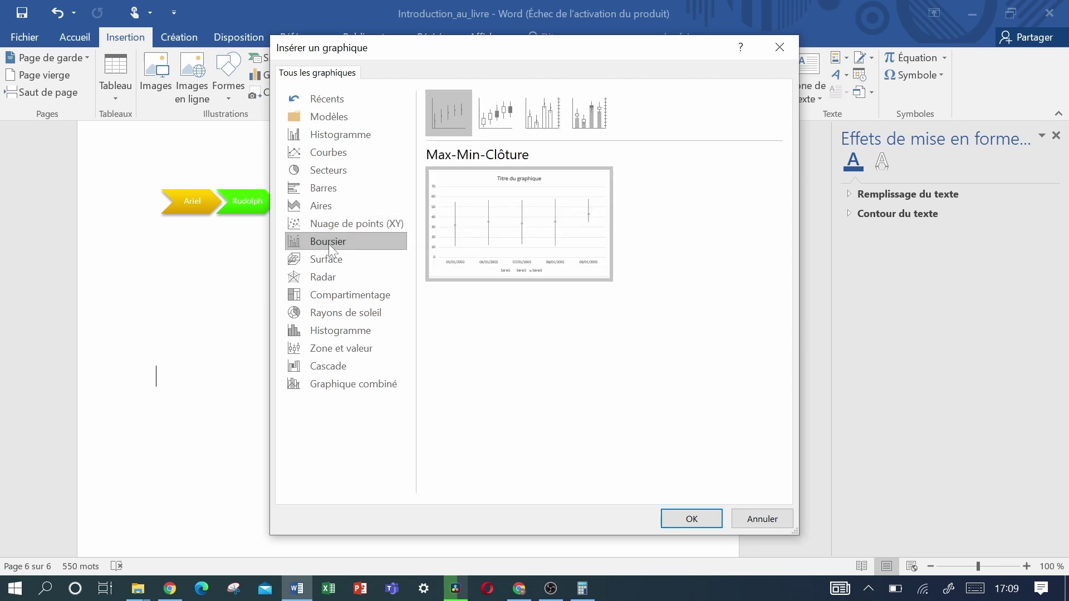
{"action": "left_click", "coordinate": [332, 191]}
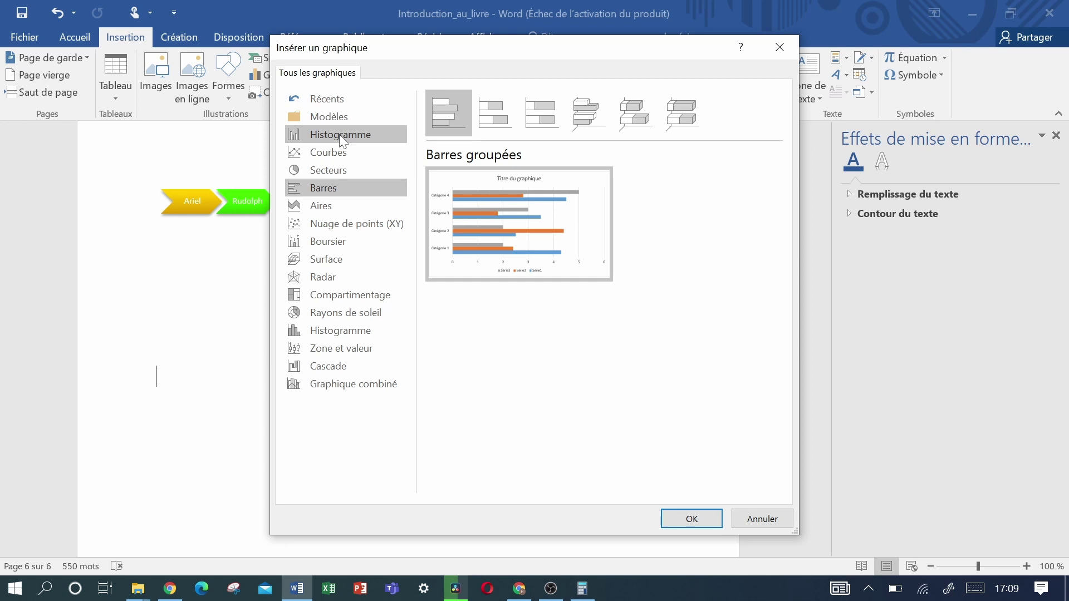
Compare the stacked, 100 % stacked and 3D column variants, then choose Histogramme groupé.
{"action": "left_click", "coordinate": [340, 136]}
{"action": "mouse_move", "coordinate": [496, 113]}
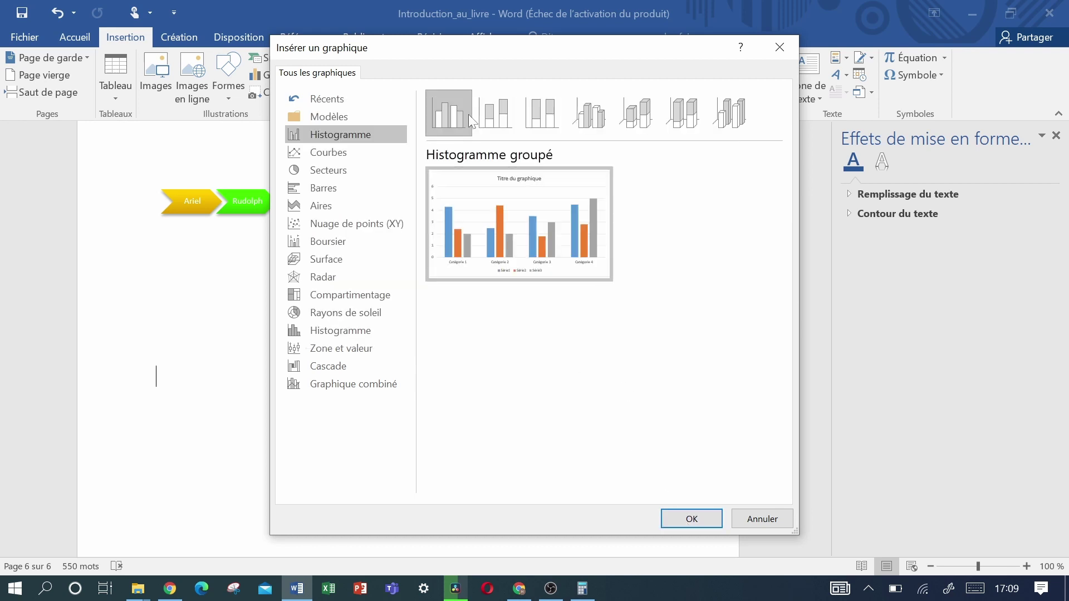
{"action": "left_click", "coordinate": [497, 119]}
{"action": "left_click", "coordinate": [530, 123]}
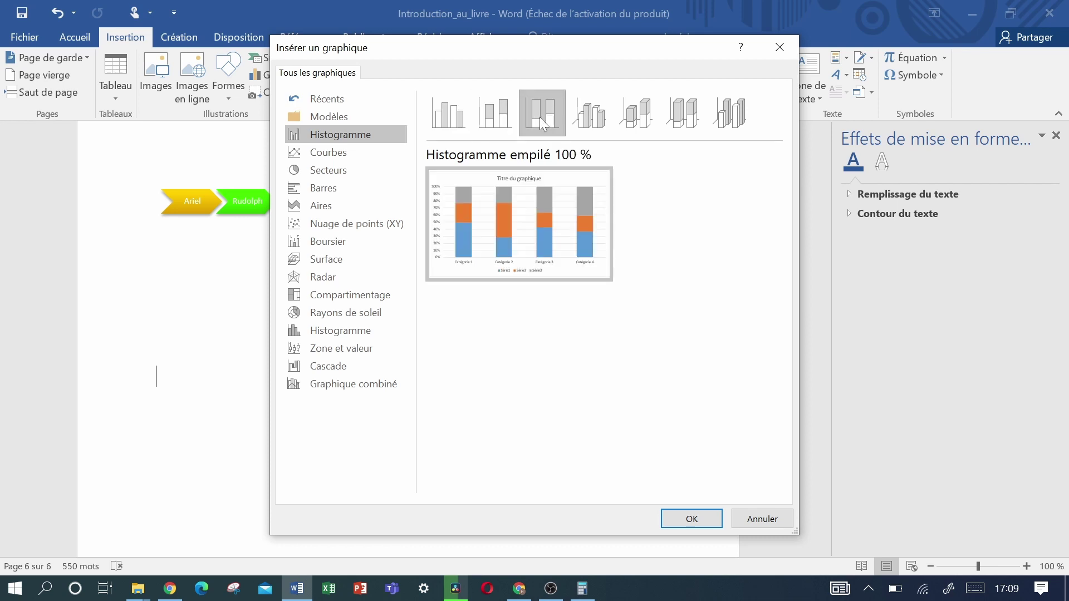
{"action": "left_click", "coordinate": [600, 124]}
{"action": "left_click", "coordinate": [636, 118]}
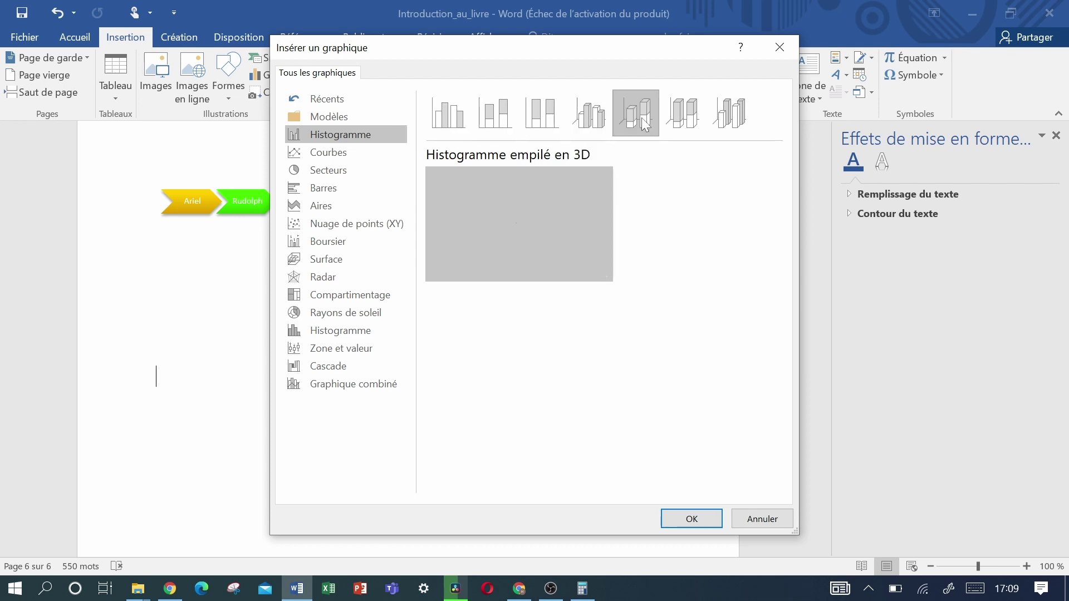
{"action": "left_click", "coordinate": [684, 123]}
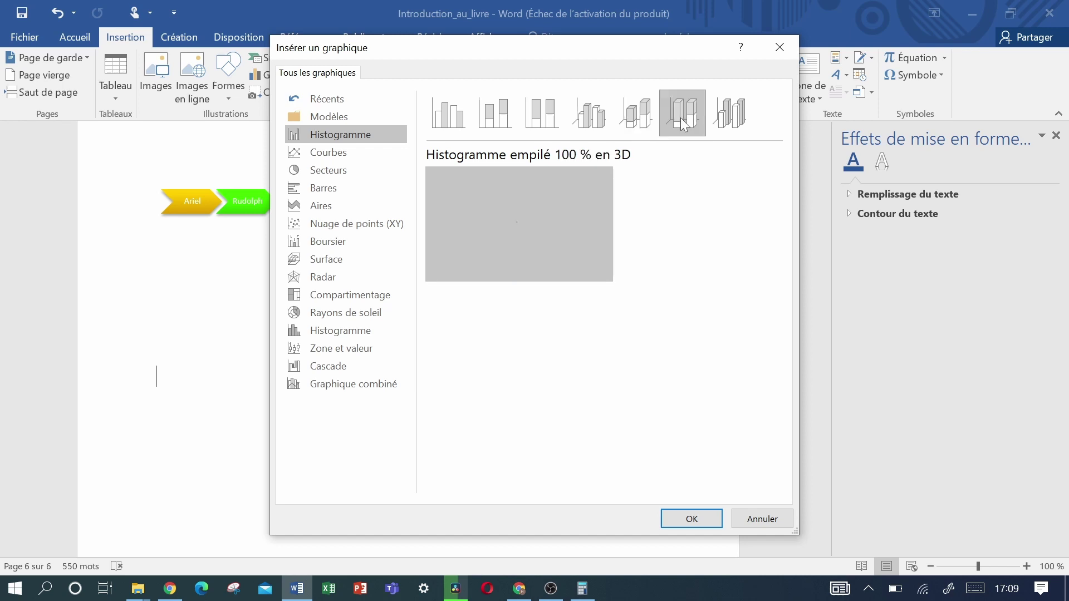
{"action": "left_click", "coordinate": [732, 123]}
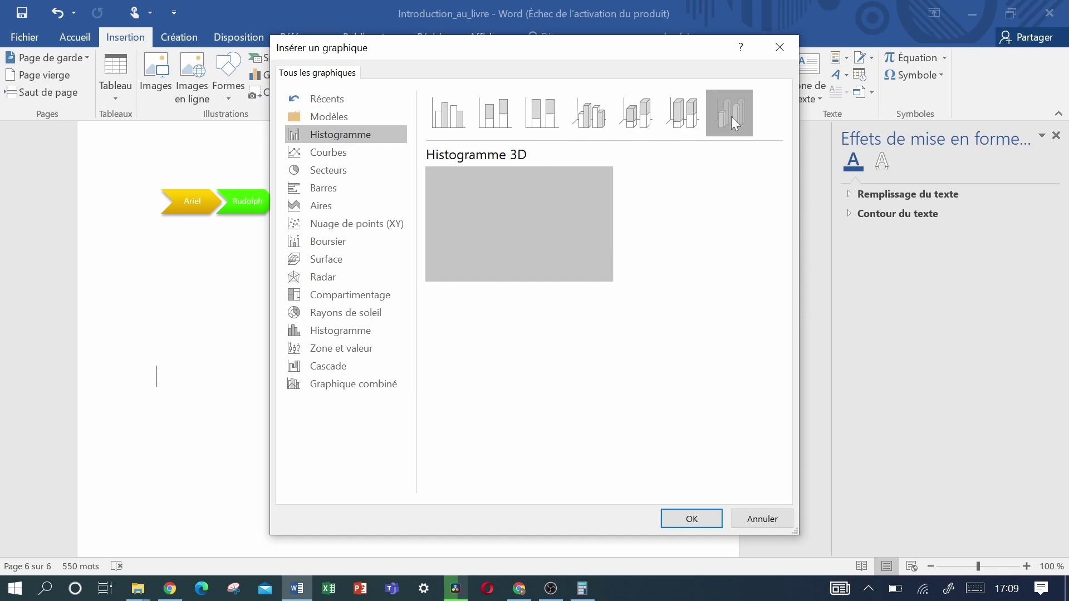
{"action": "left_click", "coordinate": [551, 119]}
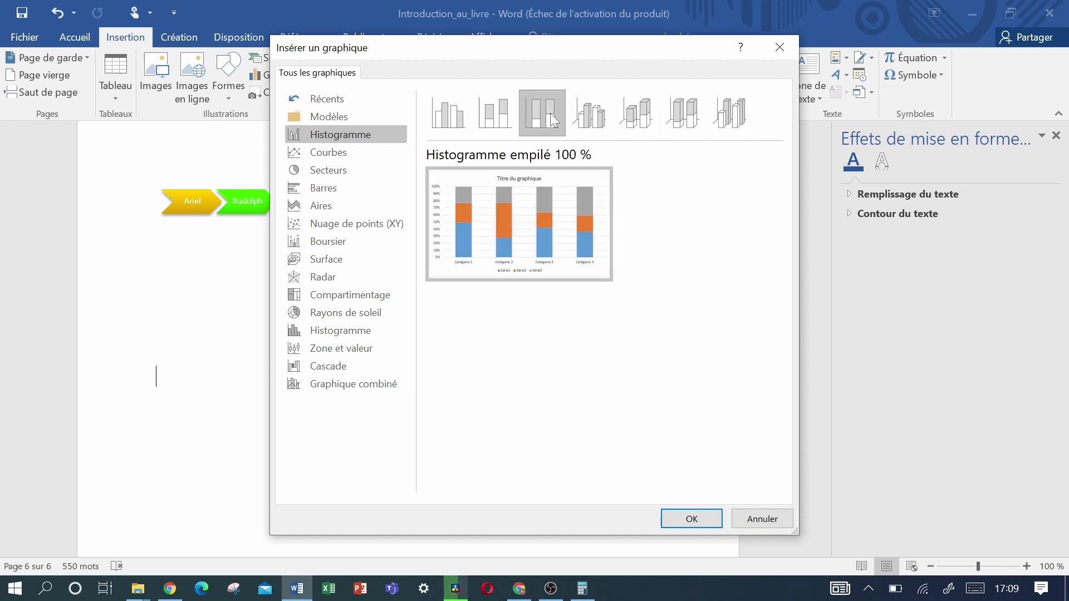
{"action": "left_click", "coordinate": [593, 118]}
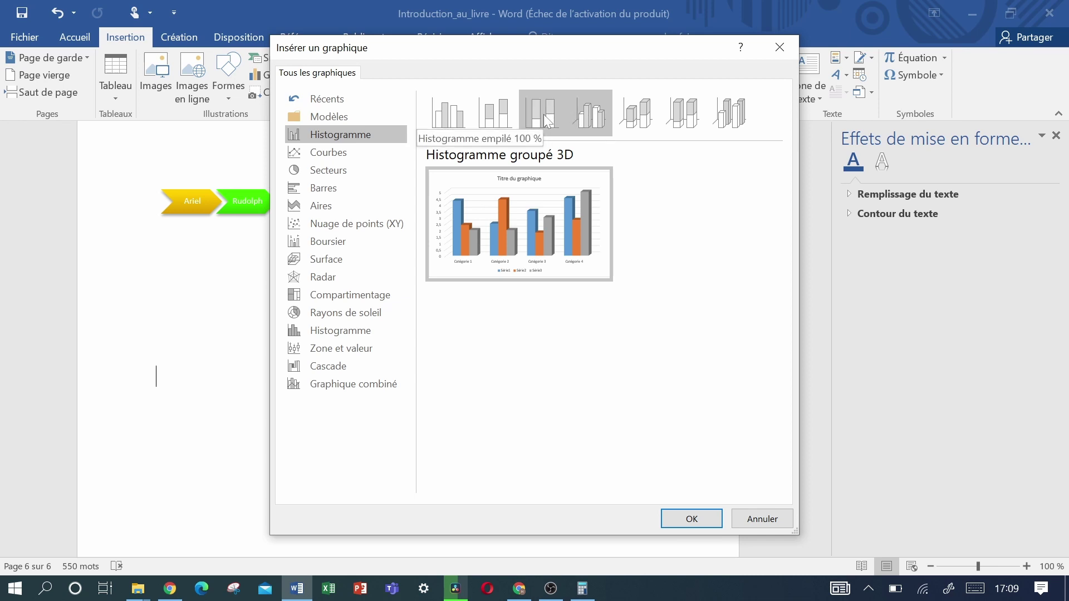
{"action": "left_click", "coordinate": [438, 123]}
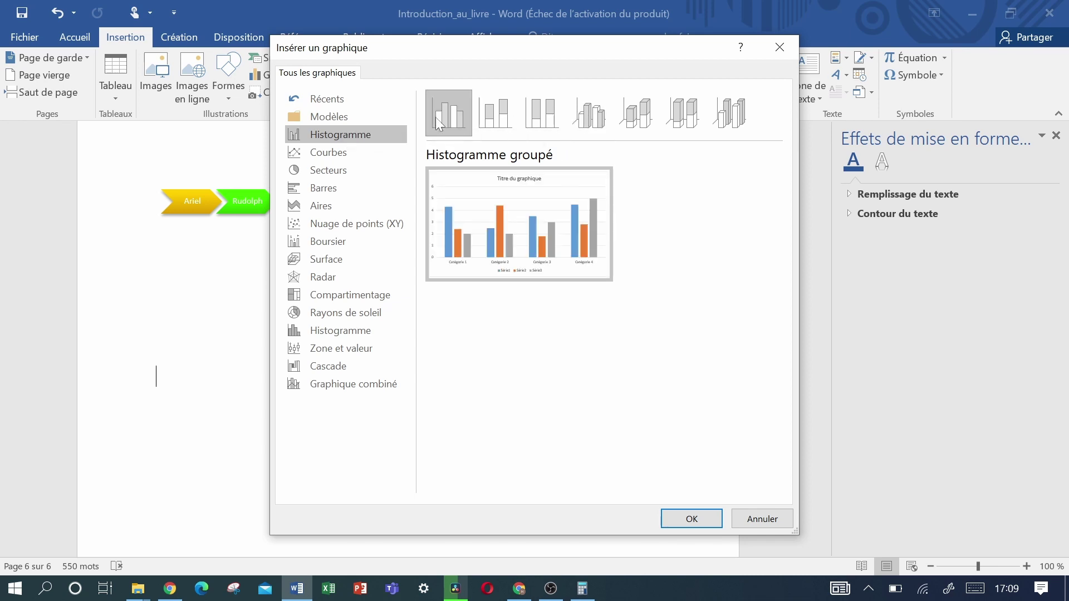
Insert the Histogramme groupé chart and dismiss the Office activation warning.
{"action": "left_click", "coordinate": [691, 517]}
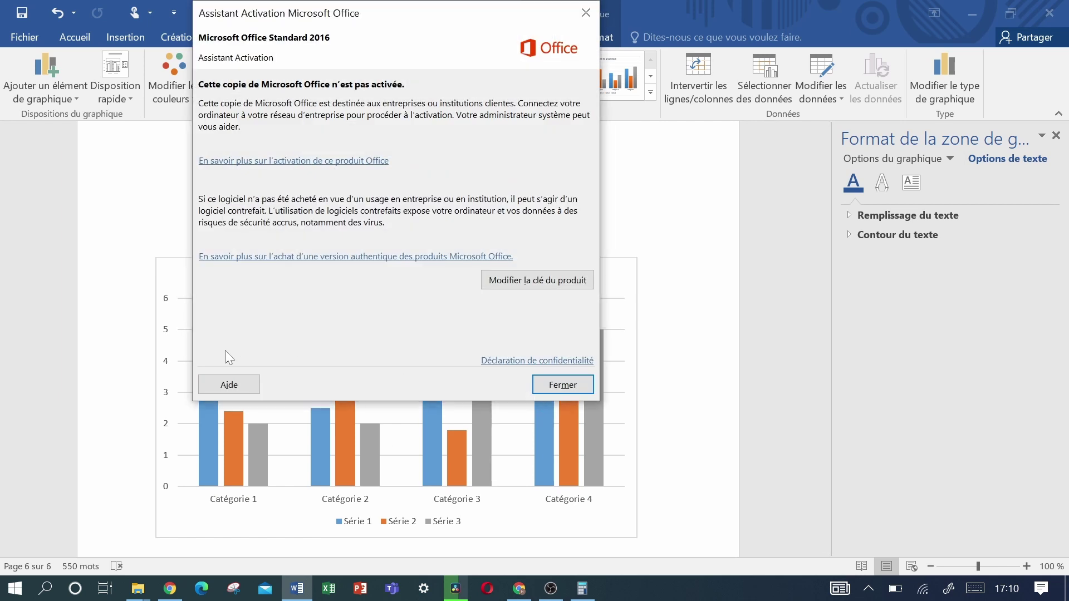
{"action": "left_click", "coordinate": [564, 387]}
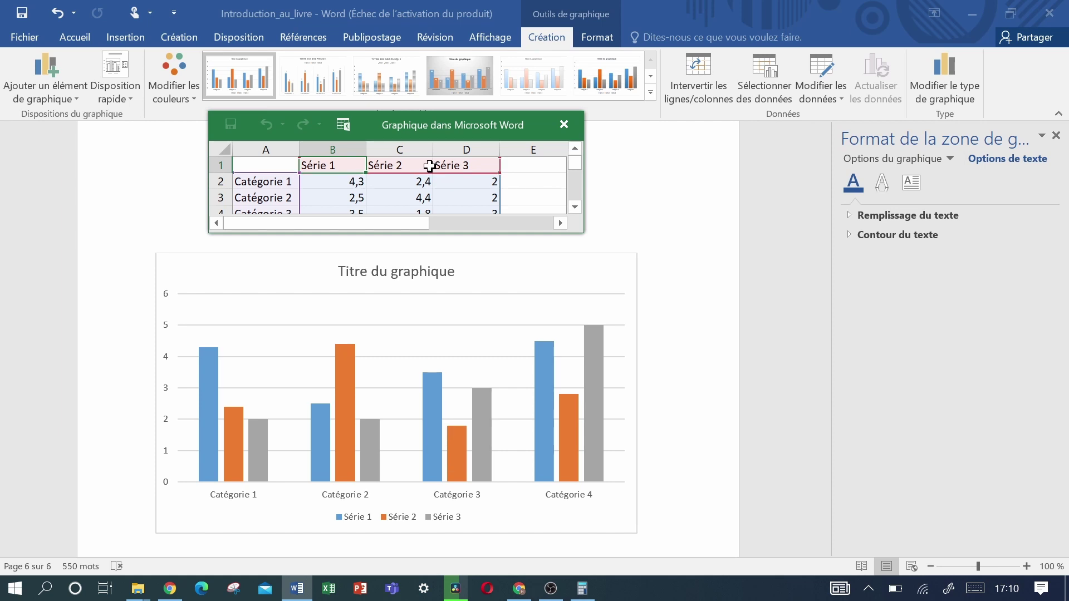
Replace the Série 1 header with Malades in the chart data sheet.
{"action": "left_click", "coordinate": [318, 165]}
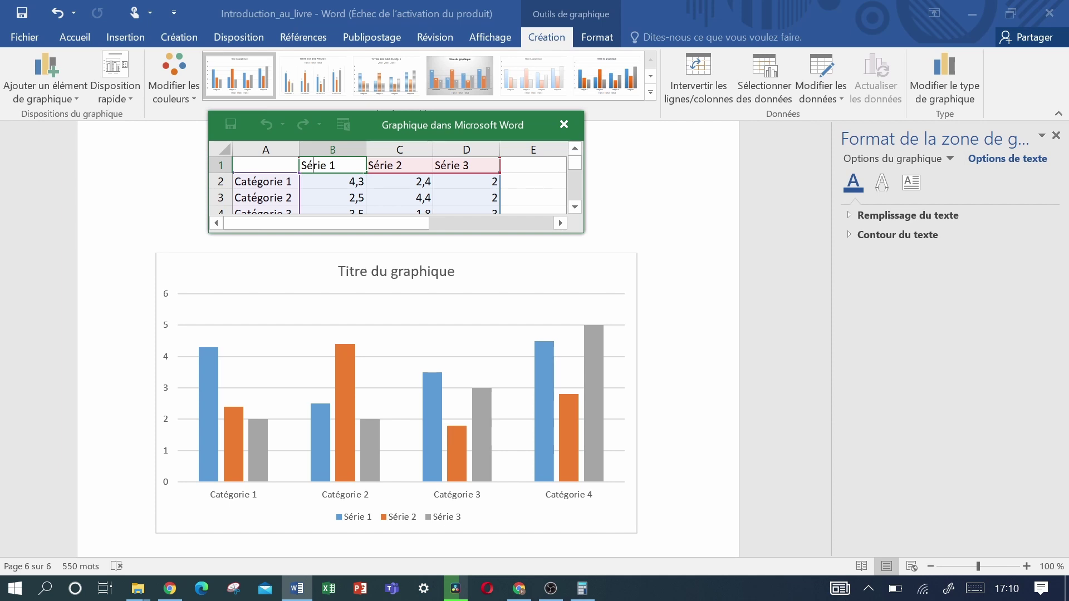
{"action": "key", "text": "F2"}
{"action": "key", "text": "Home"}
{"action": "key", "text": "Delete"}
{"action": "key", "text": "Delete"}
{"action": "key", "text": "Delete"}
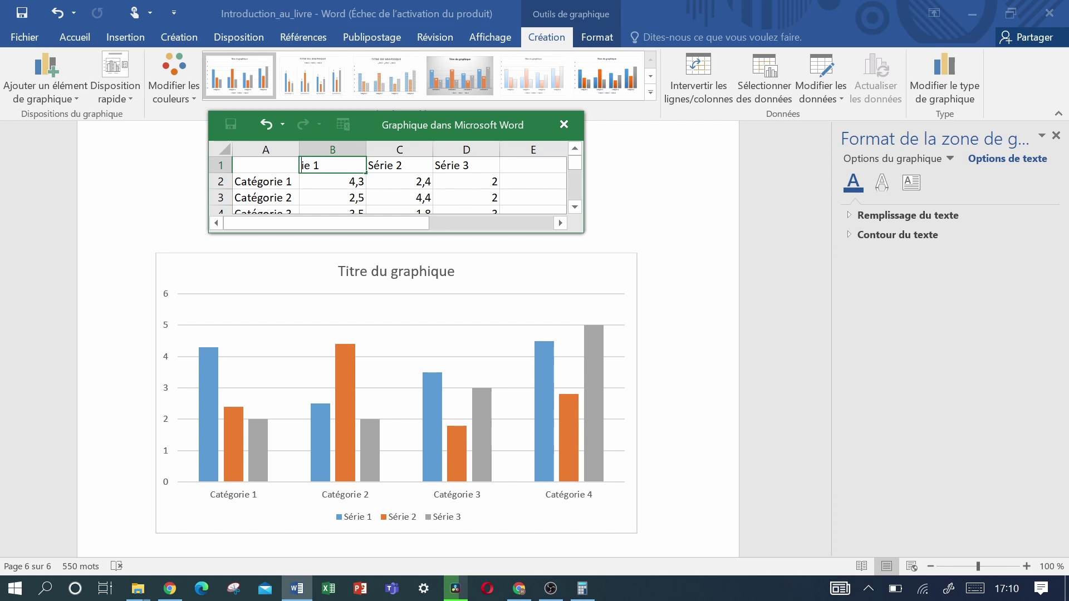
{"action": "key", "text": "Delete"}
{"action": "key", "text": "Delete"}
{"action": "key", "text": "Delete"}
{"action": "type", "text": "Mala"}
{"action": "type", "text": "des"}
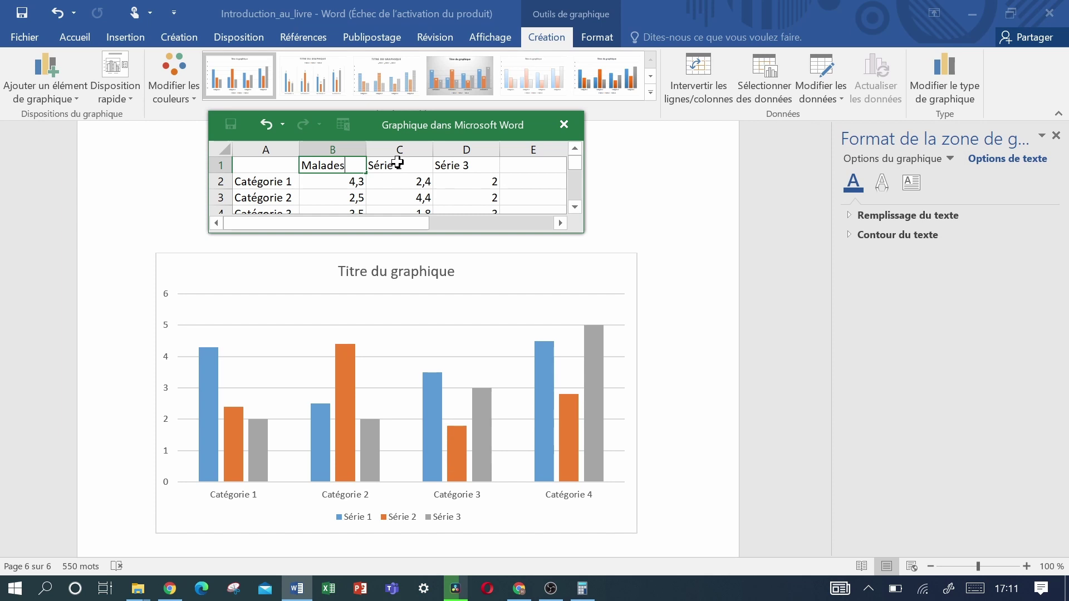
{"action": "left_click", "coordinate": [397, 162]}
Rename the second and third series headers to Guéris and Morts.
{"action": "key", "text": "BackSpace"}
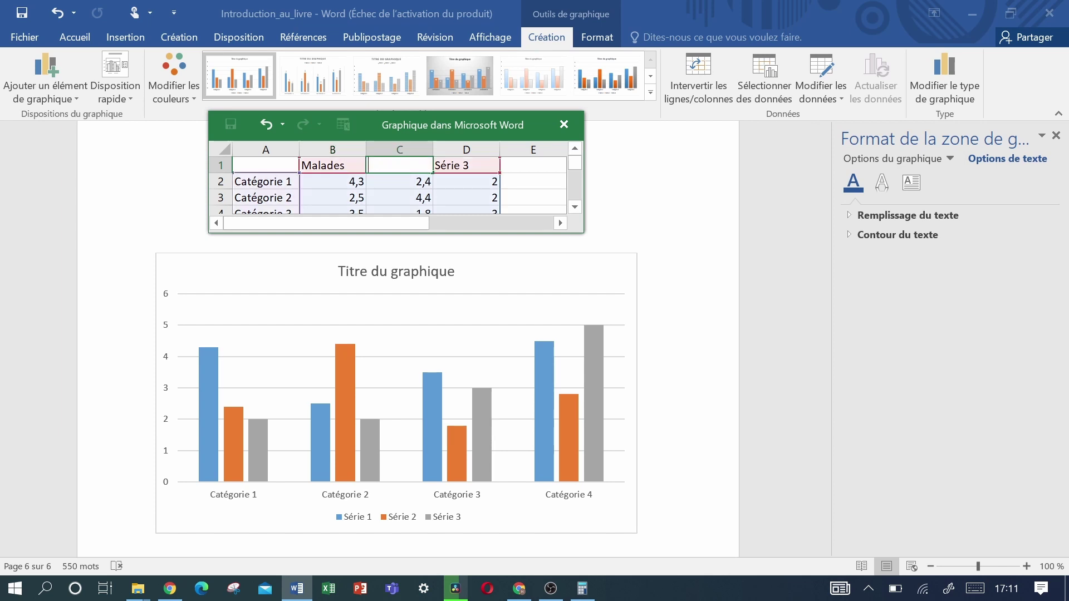
{"action": "type", "text": "G"}
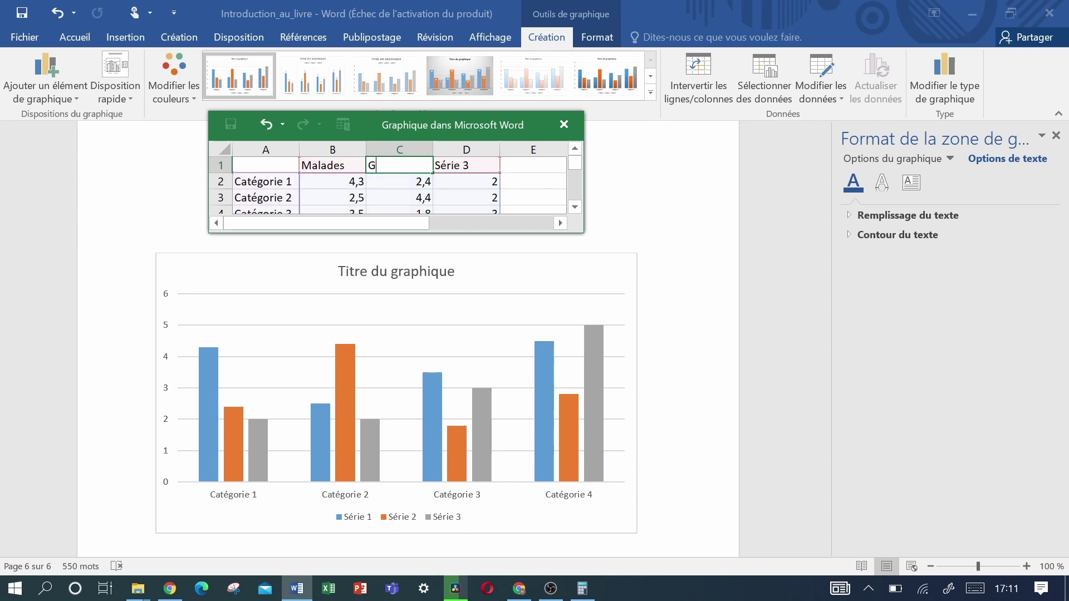
{"action": "type", "text": "ué"}
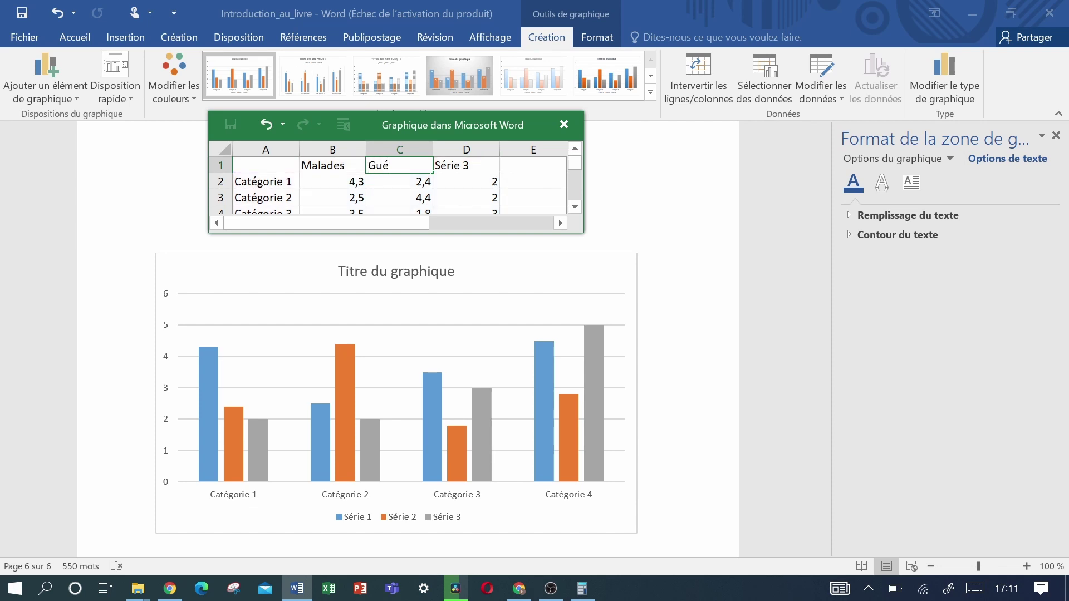
{"action": "type", "text": "ris"}
{"action": "left_click", "coordinate": [457, 166]}
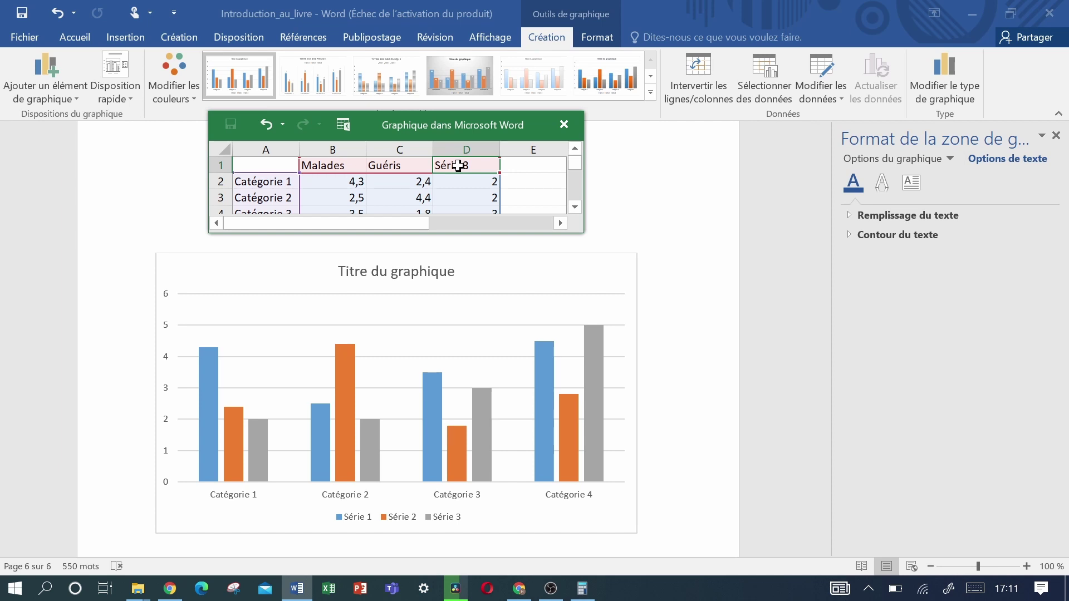
{"action": "key", "text": "BackSpace"}
{"action": "type", "text": "M"}
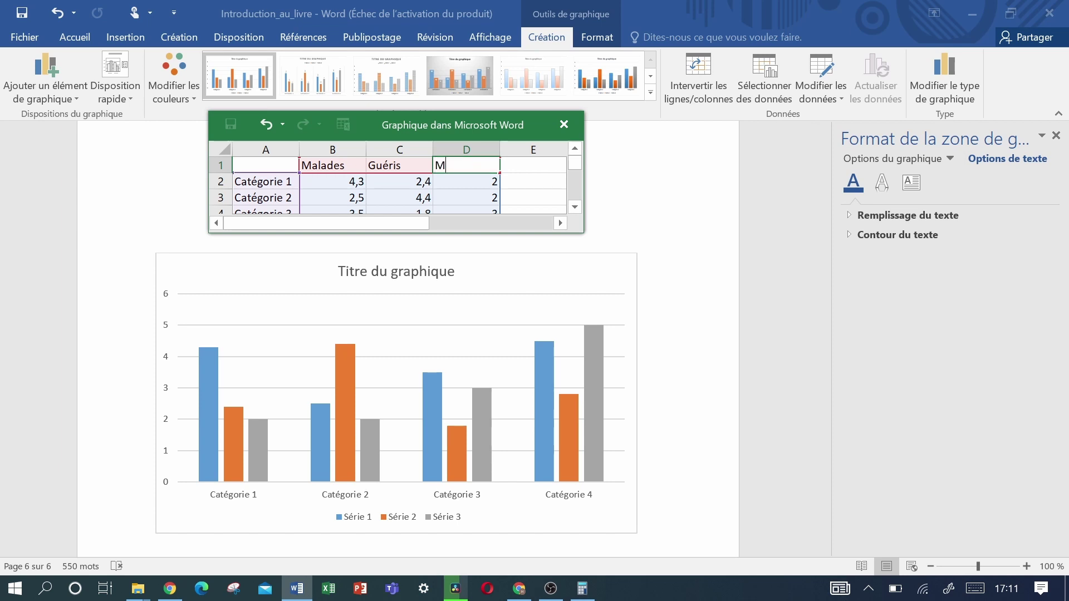
{"action": "type", "text": "ort"}
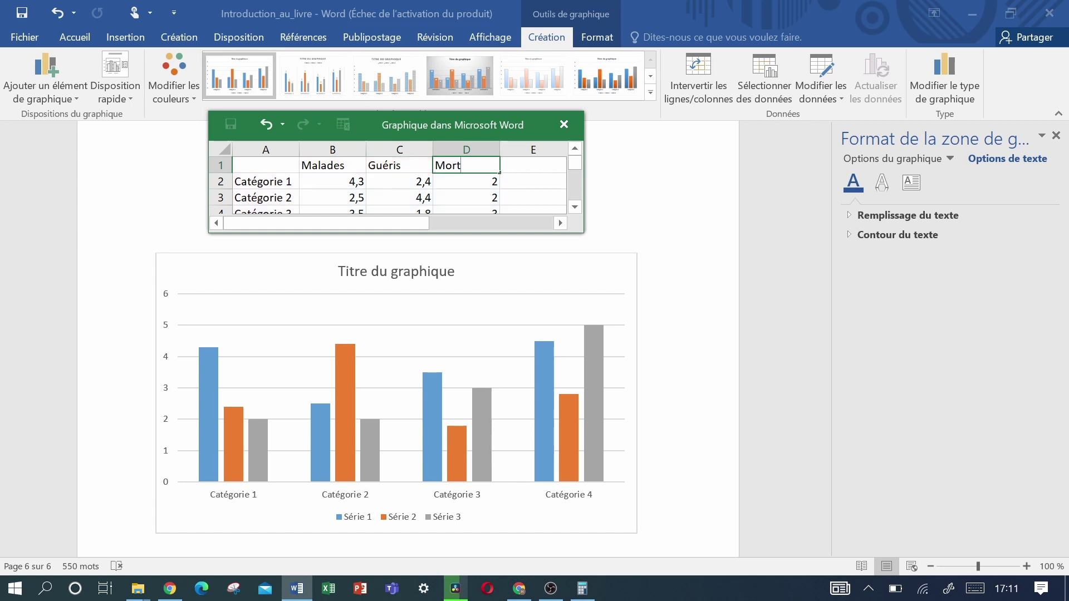
{"action": "type", "text": "s"}
Rename the first two categories in the data sheet to France and Gabon.
{"action": "left_click", "coordinate": [258, 179]}
{"action": "double_click", "coordinate": [258, 179]}
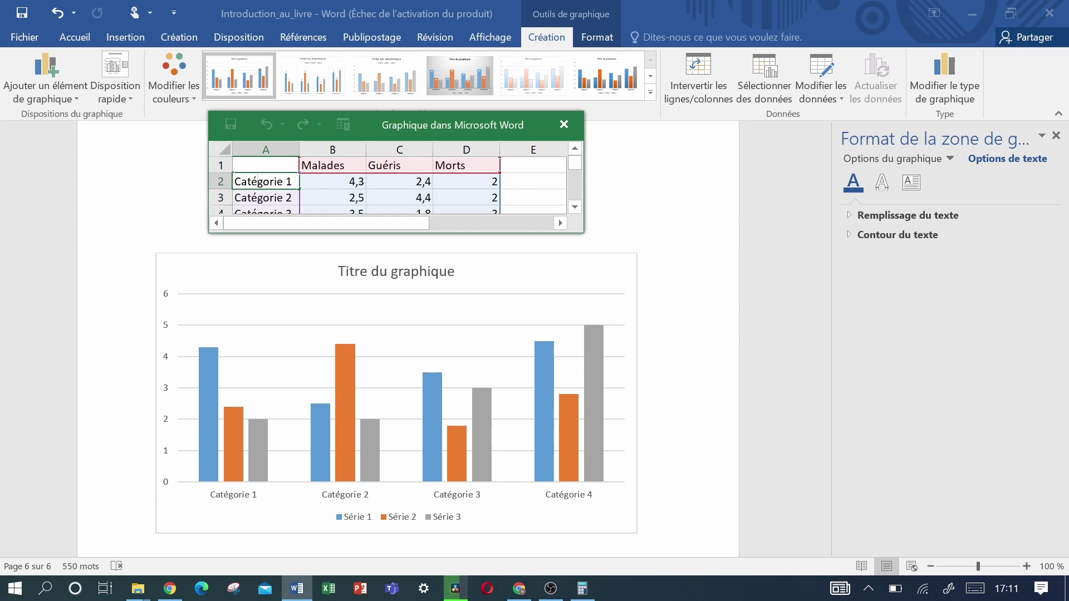
{"action": "key", "text": "BackSpace"}
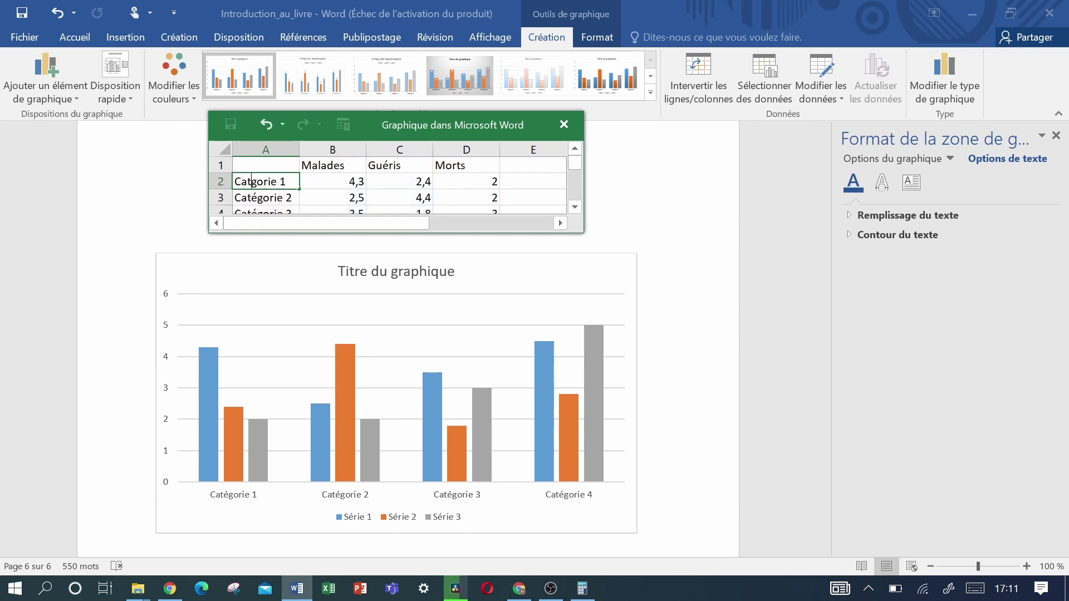
{"action": "key", "text": "Delete"}
{"action": "key", "text": "Delete"}
{"action": "key", "text": "Delete"}
{"action": "key", "text": "Delete"}
{"action": "key", "text": "Delete"}
{"action": "key", "text": "Delete"}
{"action": "key", "text": "Delete"}
{"action": "key", "text": "BackSpace"}
{"action": "key", "text": "BackSpace"}
{"action": "key", "text": "BackSpace"}
{"action": "type", "text": "Fra"}
{"action": "type", "text": "nce"}
{"action": "left_click", "coordinate": [256, 200]}
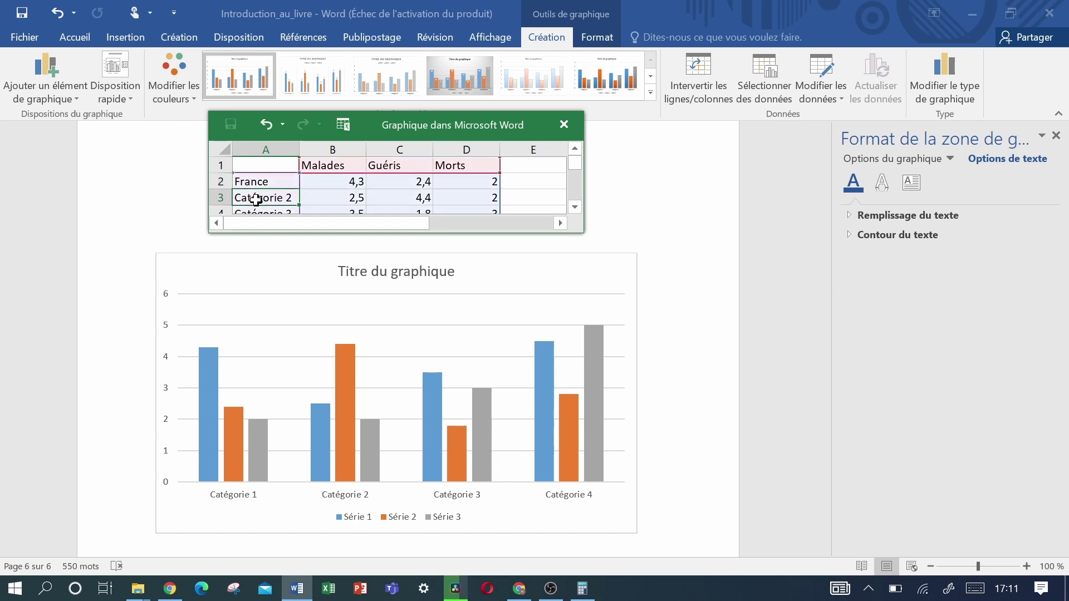
{"action": "double_click", "coordinate": [255, 199]}
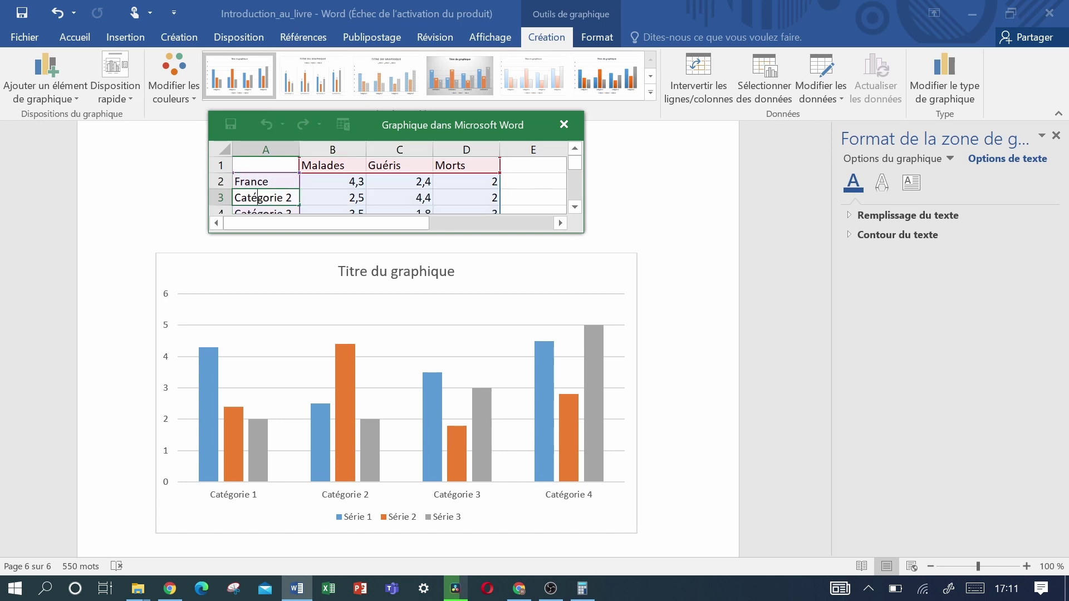
{"action": "key", "text": "Delete"}
{"action": "key", "text": "Delete"}
{"action": "key", "text": "Delete"}
{"action": "key", "text": "Delete"}
{"action": "key", "text": "Delete"}
{"action": "key", "text": "Delete"}
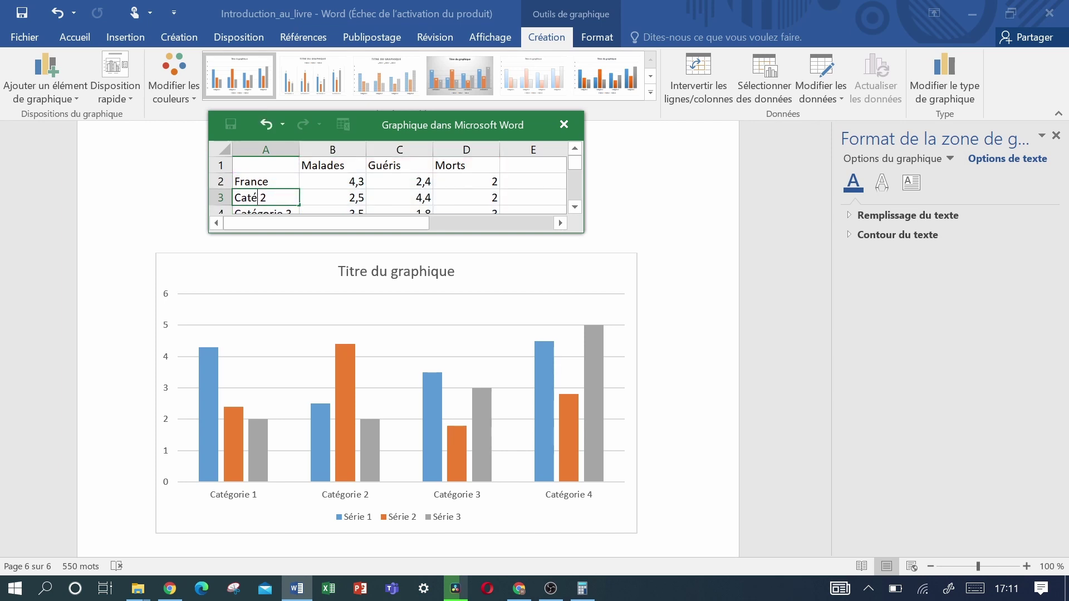
{"action": "key", "text": "Delete"}
{"action": "key", "text": "BackSpace"}
{"action": "key", "text": "BackSpace"}
{"action": "key", "text": "BackSpace"}
{"action": "key", "text": "BackSpace"}
{"action": "type", "text": "G"}
{"action": "type", "text": "abon"}
{"action": "left_click", "coordinate": [287, 159]}
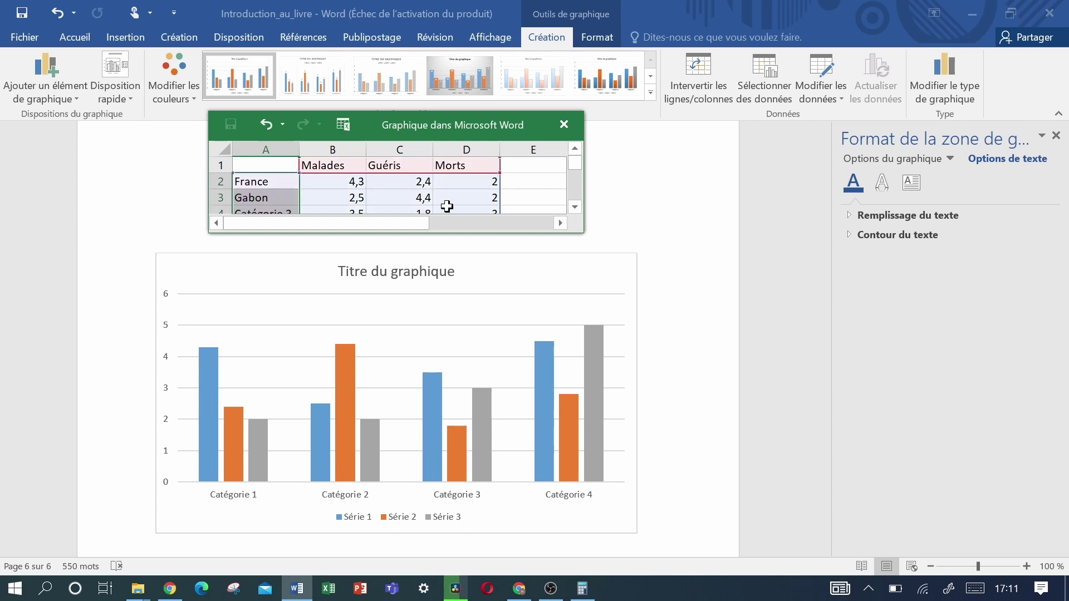
Rename the third and fourth categories to Etats-Unis and Espagne, correcting a typo.
{"action": "left_click", "coordinate": [575, 207]}
{"action": "left_click", "coordinate": [574, 207]}
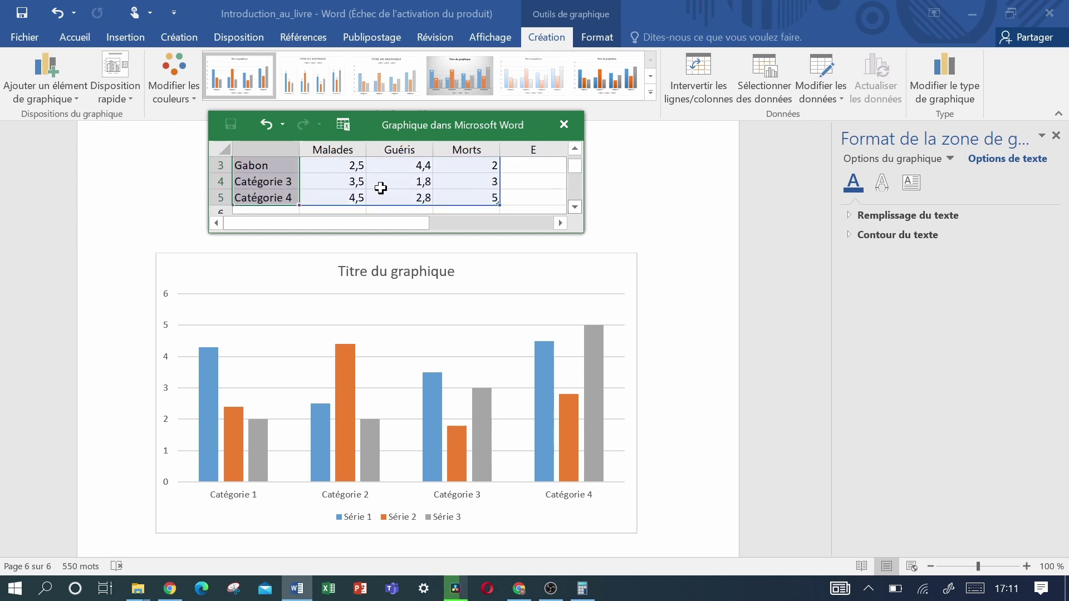
{"action": "left_click", "coordinate": [272, 184]}
{"action": "double_click", "coordinate": [272, 185]}
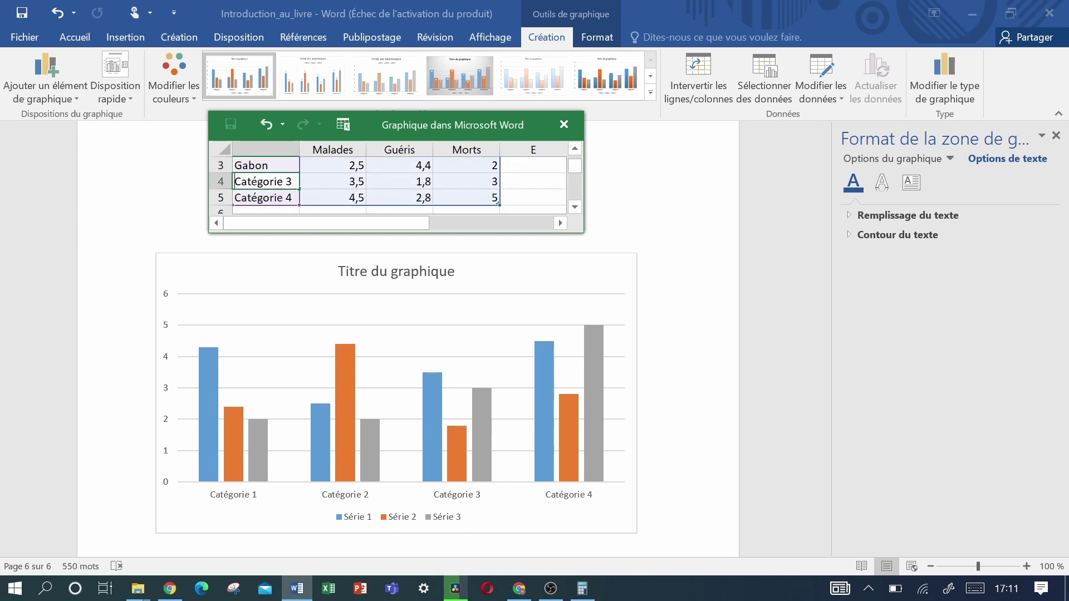
{"action": "double_click", "coordinate": [272, 184]}
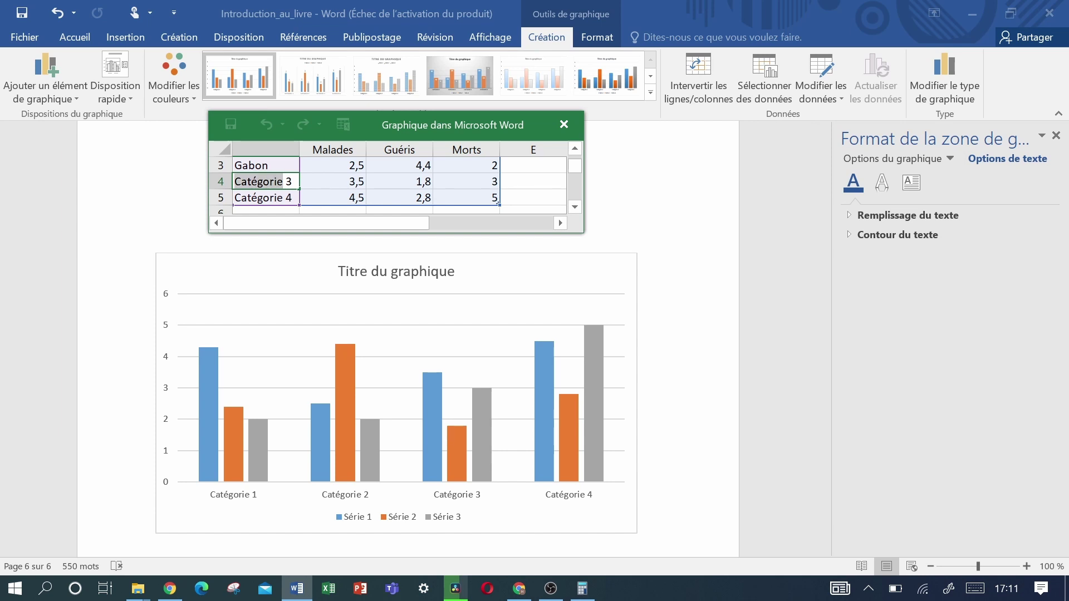
{"action": "key", "text": "BackSpace"}
{"action": "key", "text": "Delete"}
{"action": "key", "text": "Delete"}
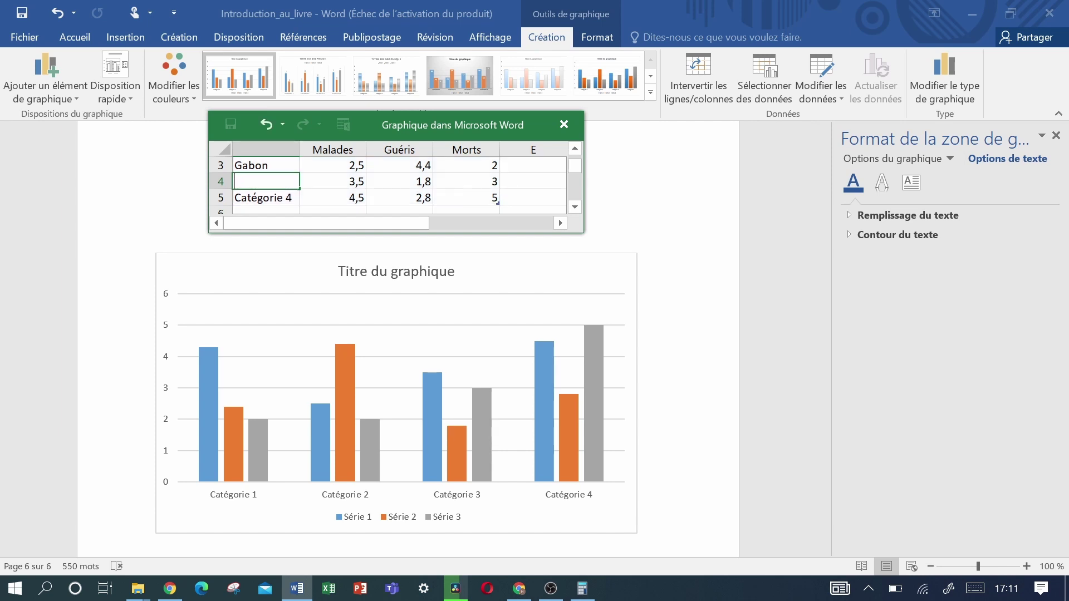
{"action": "type", "text": "Eta"}
{"action": "type", "text": "ts-"}
{"action": "type", "text": "Unis"}
{"action": "left_click", "coordinate": [268, 199]}
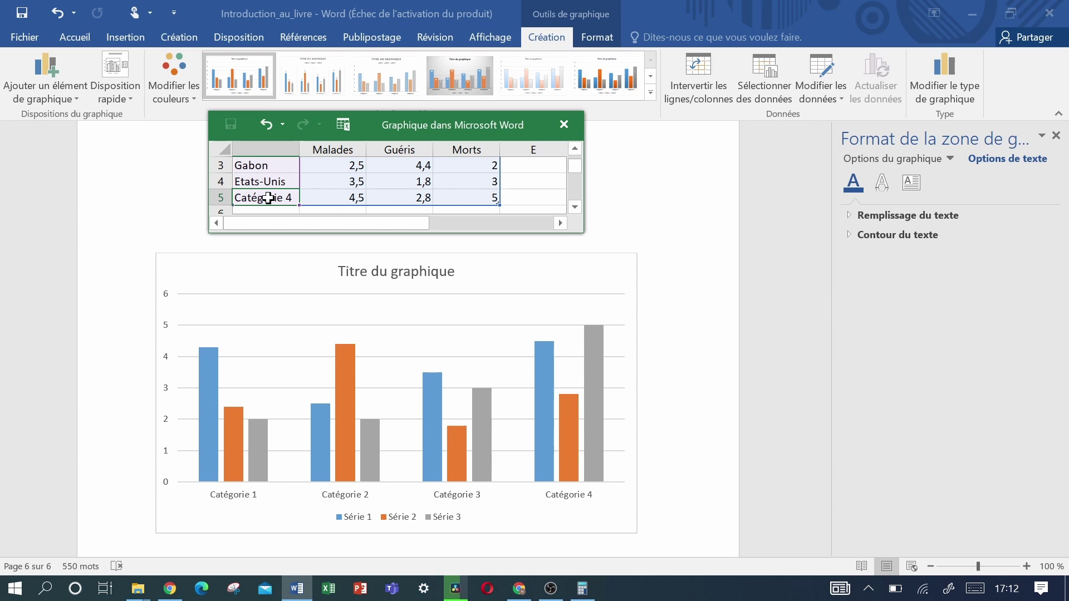
{"action": "key", "text": "Delete"}
{"action": "left_click", "coordinate": [322, 198]}
{"action": "left_click", "coordinate": [273, 197]}
{"action": "type", "text": "E"}
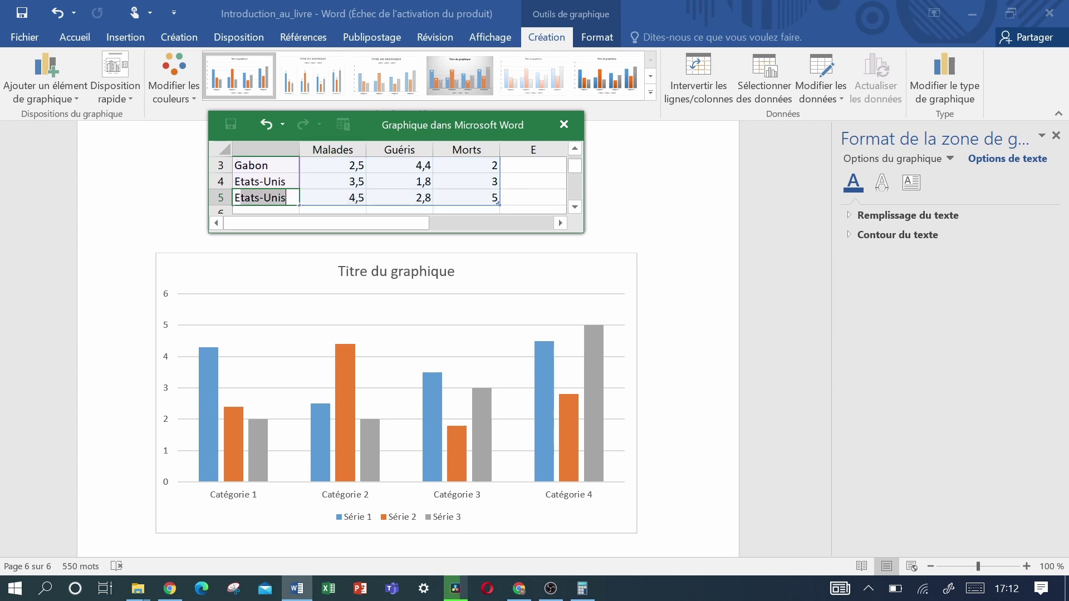
{"action": "type", "text": "spaee"}
{"action": "key", "text": "BackSpace"}
{"action": "key", "text": "BackSpace"}
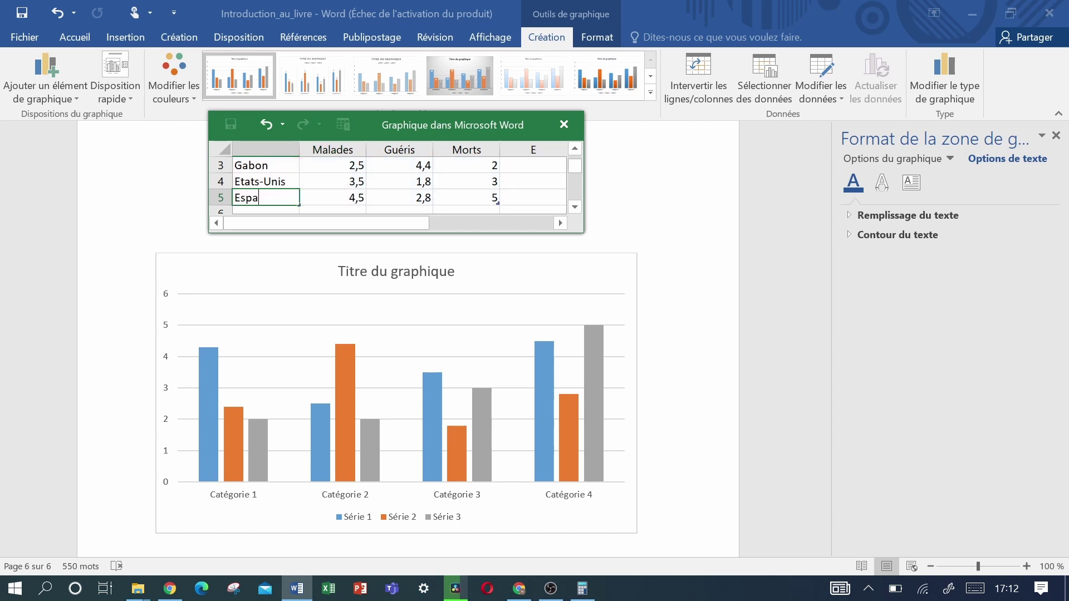
{"action": "type", "text": "gn"}
{"action": "type", "text": "e"}
{"action": "left_click", "coordinate": [379, 271]}
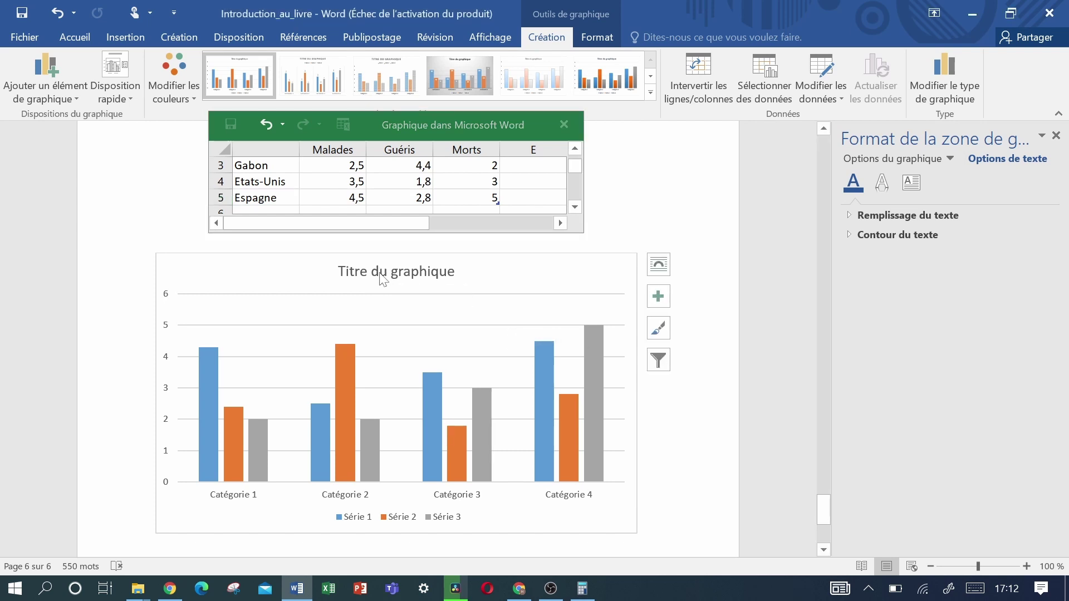
Start typing 'Statistique de l' as the chart title, then undo until the title disappears.
{"action": "left_click", "coordinate": [380, 274]}
{"action": "double_click", "coordinate": [380, 272]}
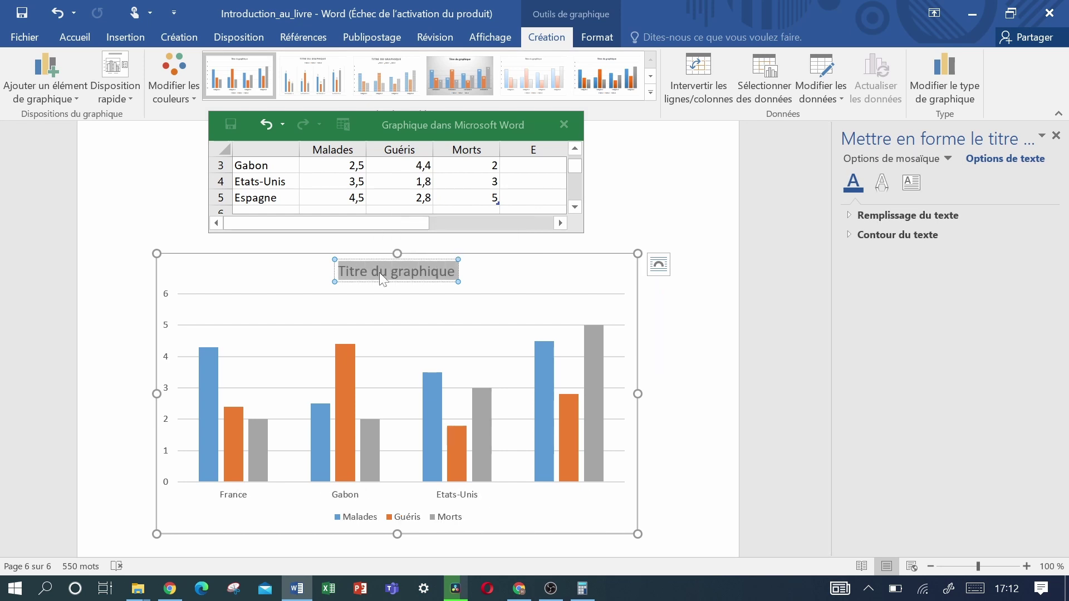
{"action": "type", "text": "Stat"}
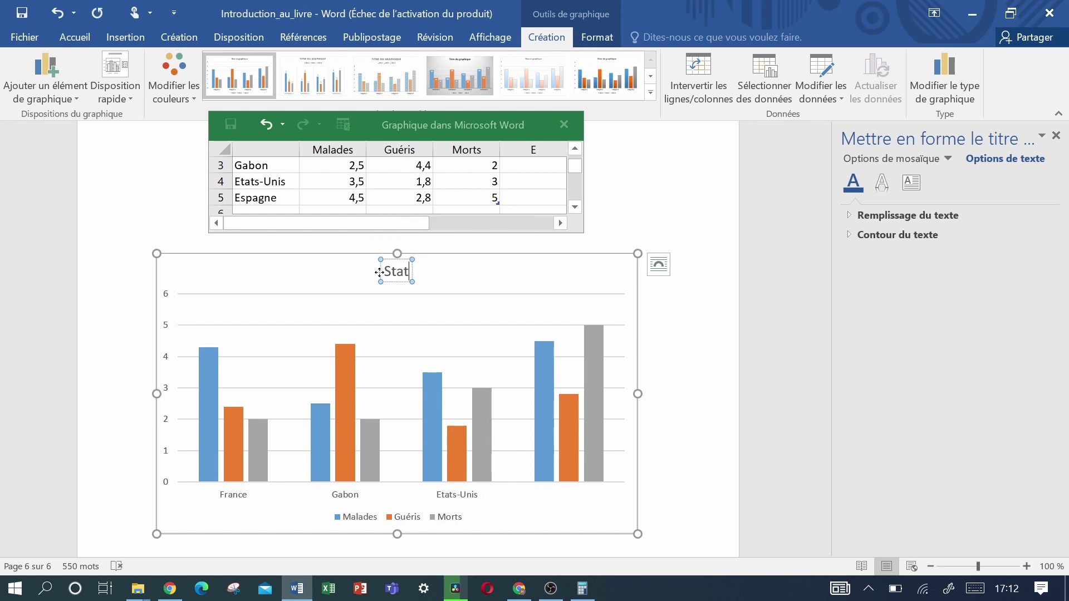
{"action": "type", "text": "is"}
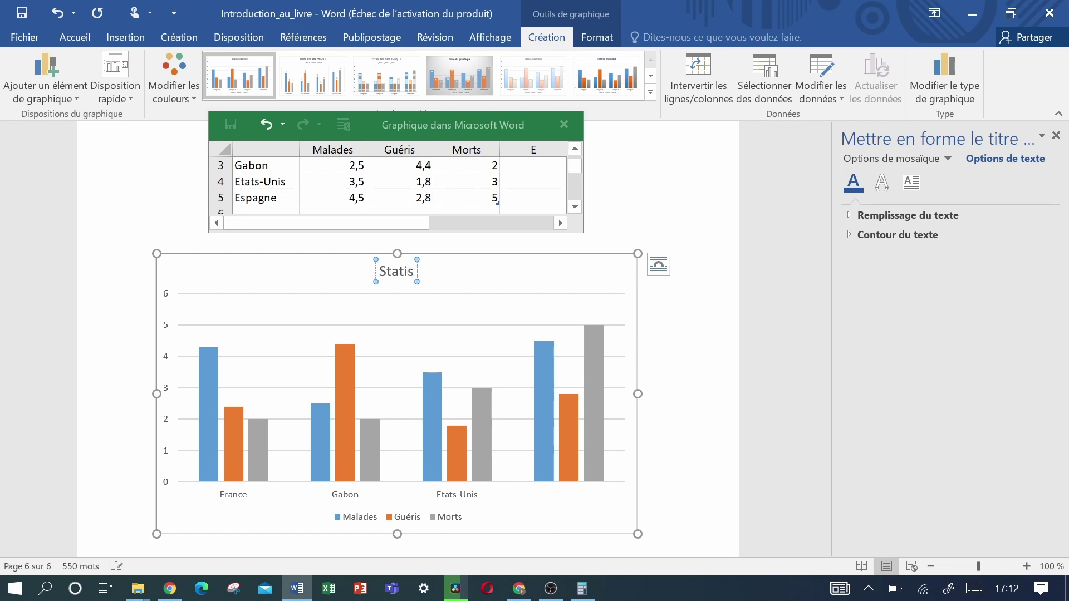
{"action": "type", "text": "tiq"}
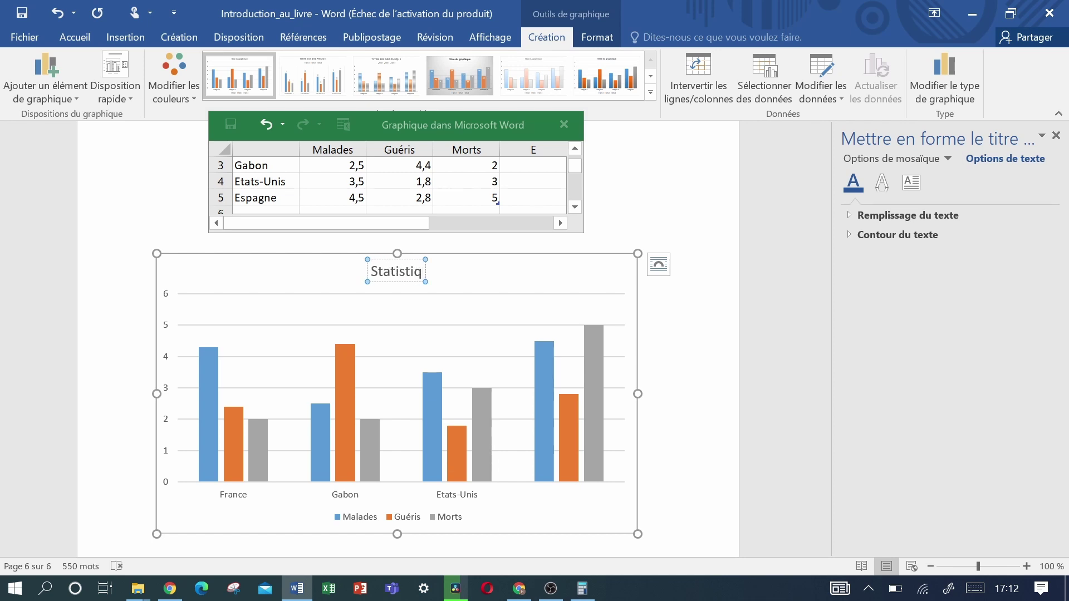
{"action": "type", "text": "ue de"}
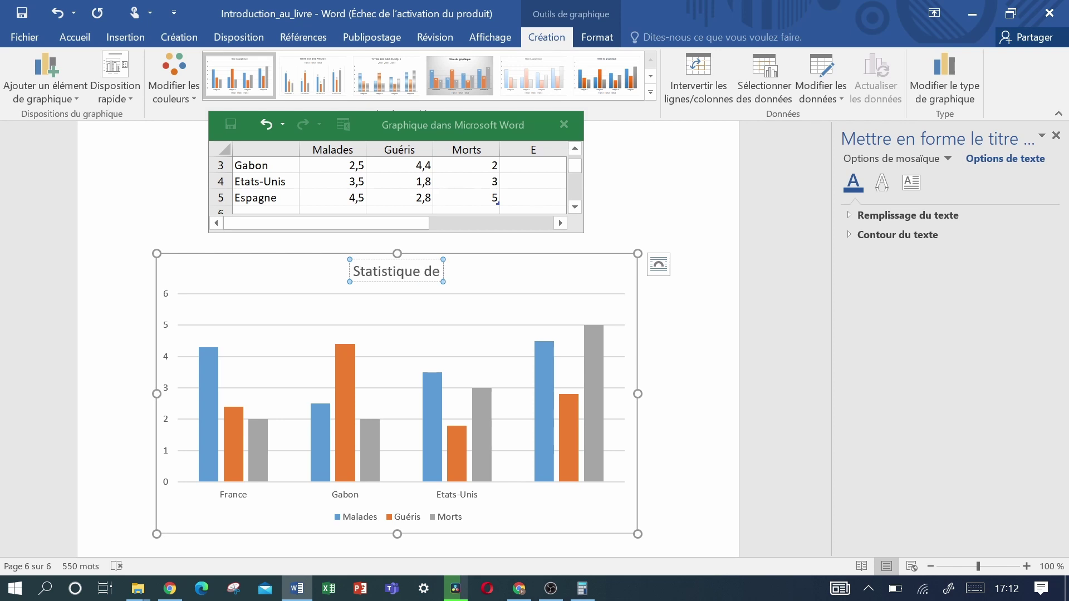
{"action": "type", "text": " l"}
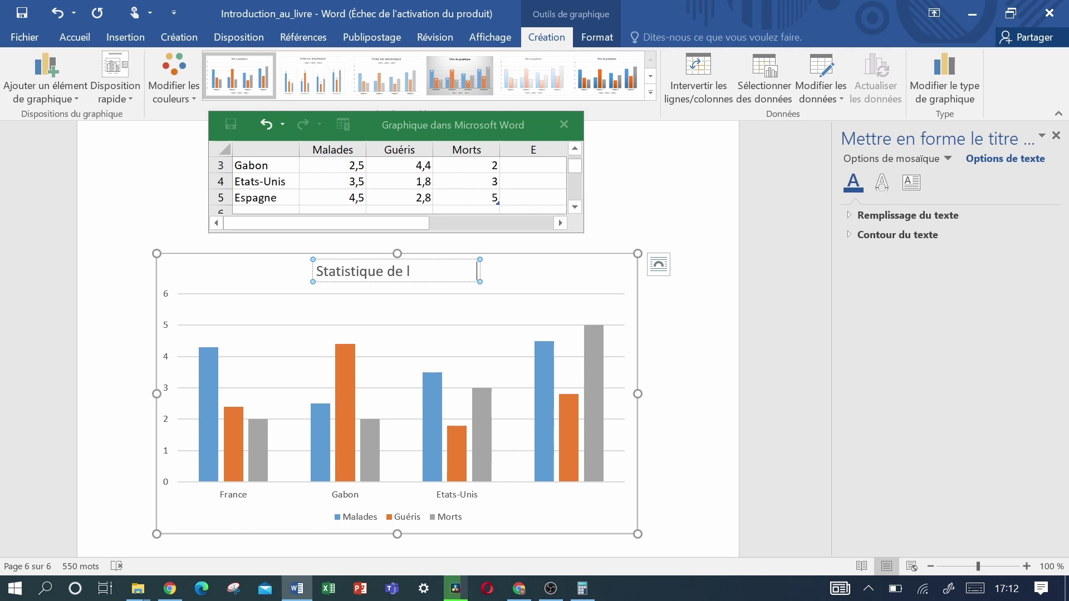
{"action": "key", "text": "ctrl+z"}
{"action": "type", "text": "a"}
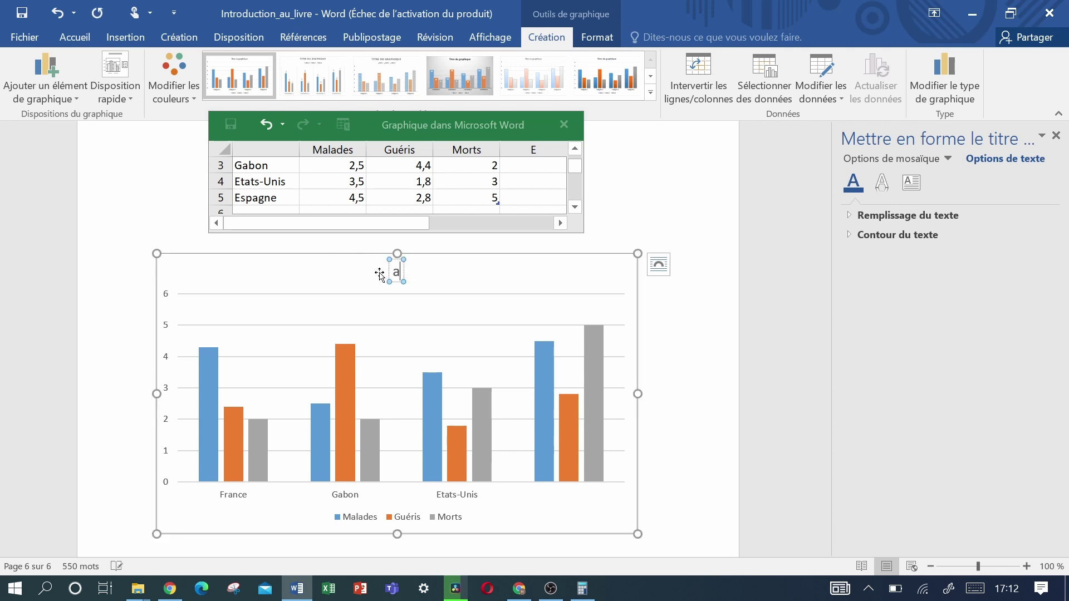
{"action": "key", "text": "BackSpace"}
{"action": "type", "text": "St"}
{"action": "key", "text": "ctrl+z"}
{"action": "key", "text": "ctrl+z"}
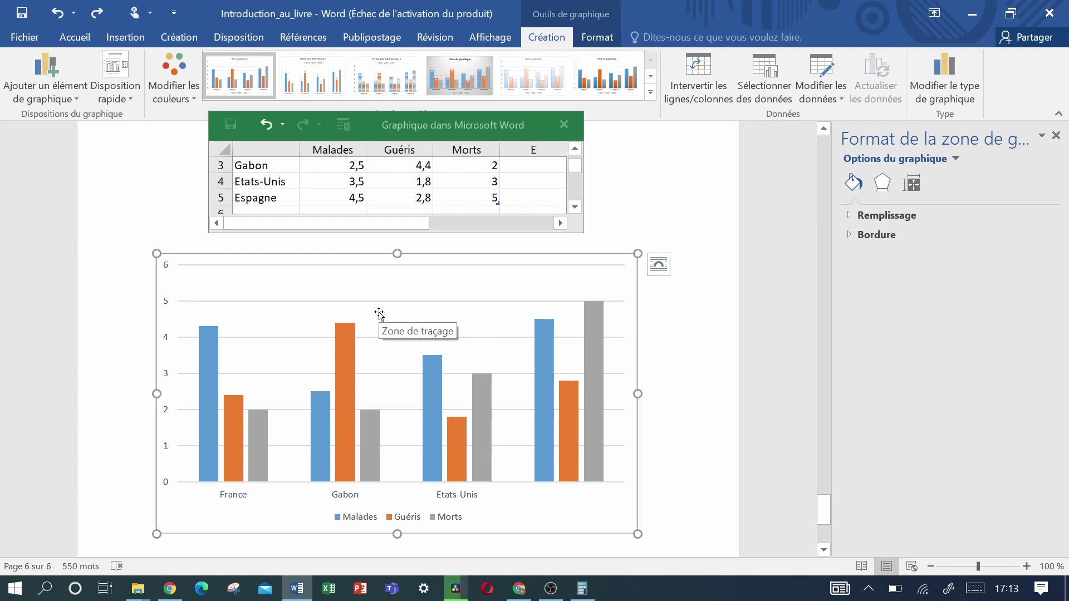
Close the SmartArt 'Tapez le texte ici' pane and return to cell A5 of the chart data.
{"action": "scroll", "coordinate": [379, 314], "scroll_direction": "up", "scroll_amount": 2, "text": "ctrl"}
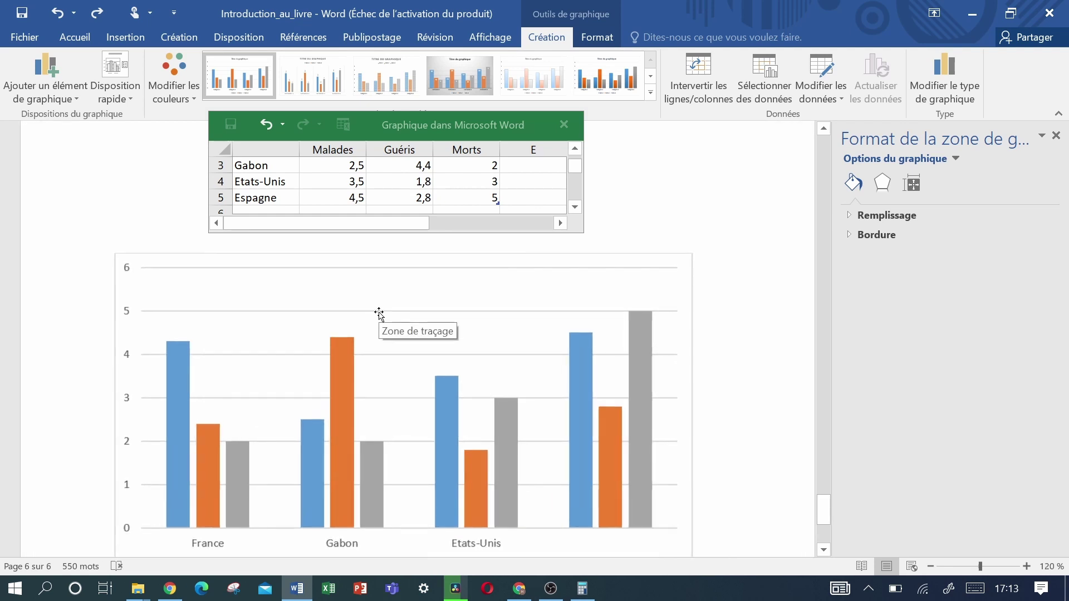
{"action": "scroll", "coordinate": [379, 313], "scroll_direction": "down", "scroll_amount": 2}
{"action": "scroll", "coordinate": [390, 314], "scroll_direction": "up", "scroll_amount": 1}
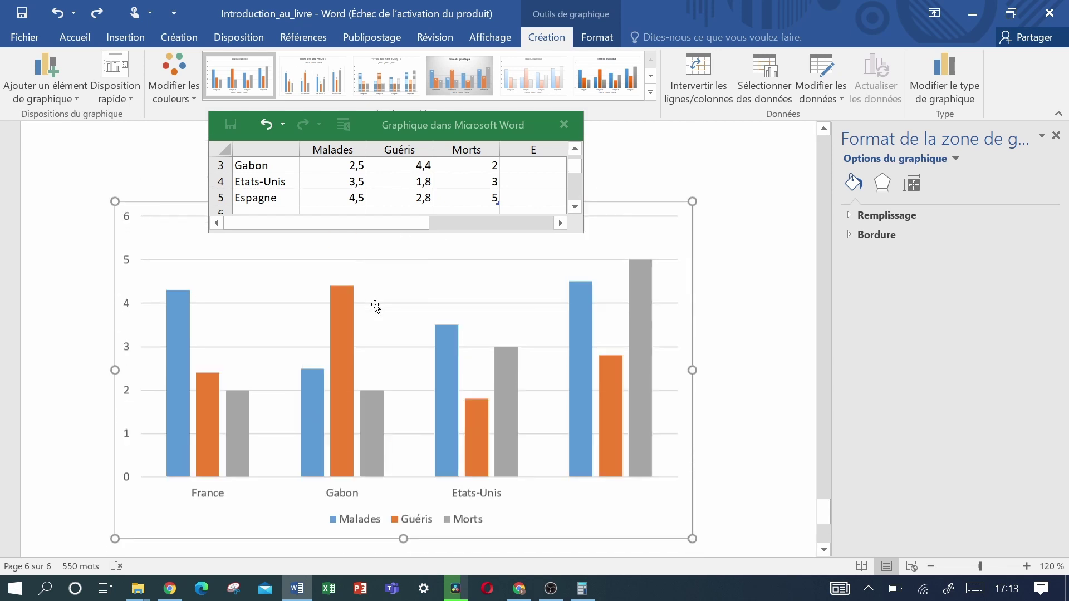
{"action": "scroll", "coordinate": [412, 318], "scroll_direction": "up", "scroll_amount": 3}
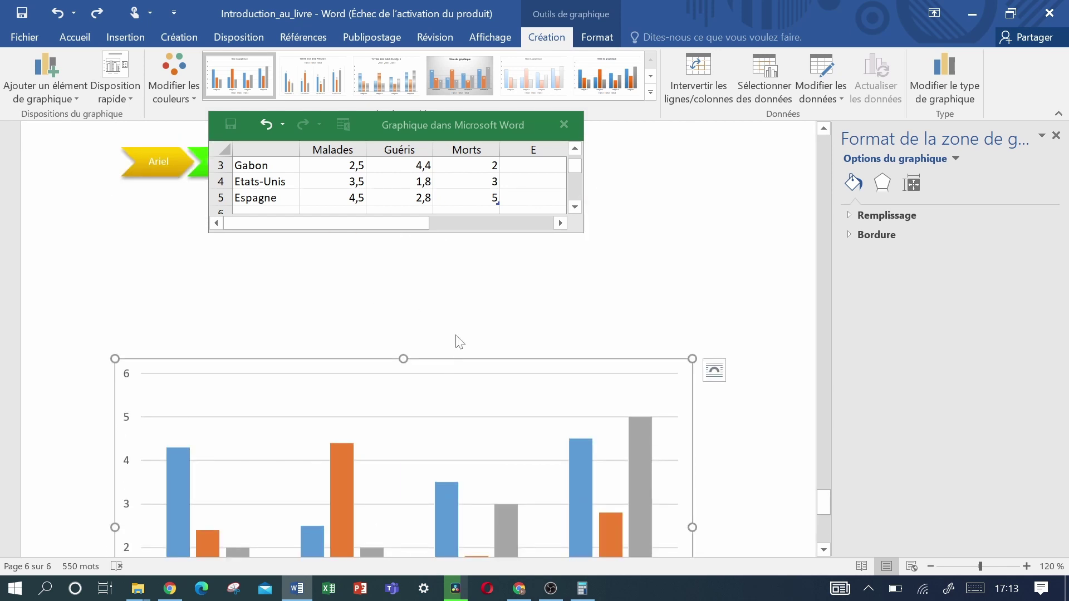
{"action": "left_click", "coordinate": [451, 384]}
{"action": "scroll", "coordinate": [451, 387], "scroll_direction": "down", "scroll_amount": 3}
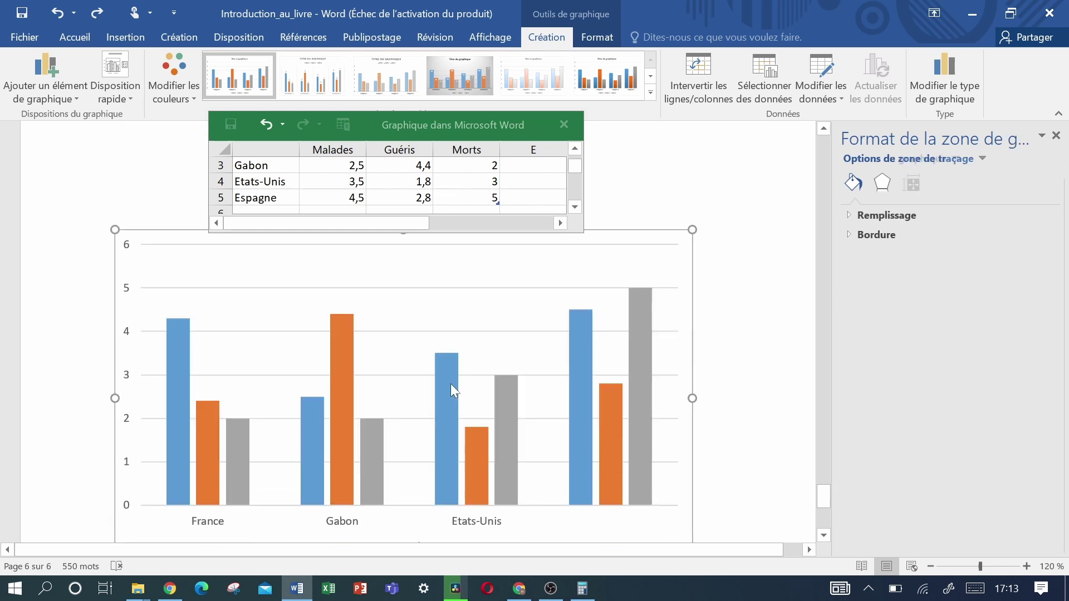
{"action": "mouse_move", "coordinate": [447, 392]}
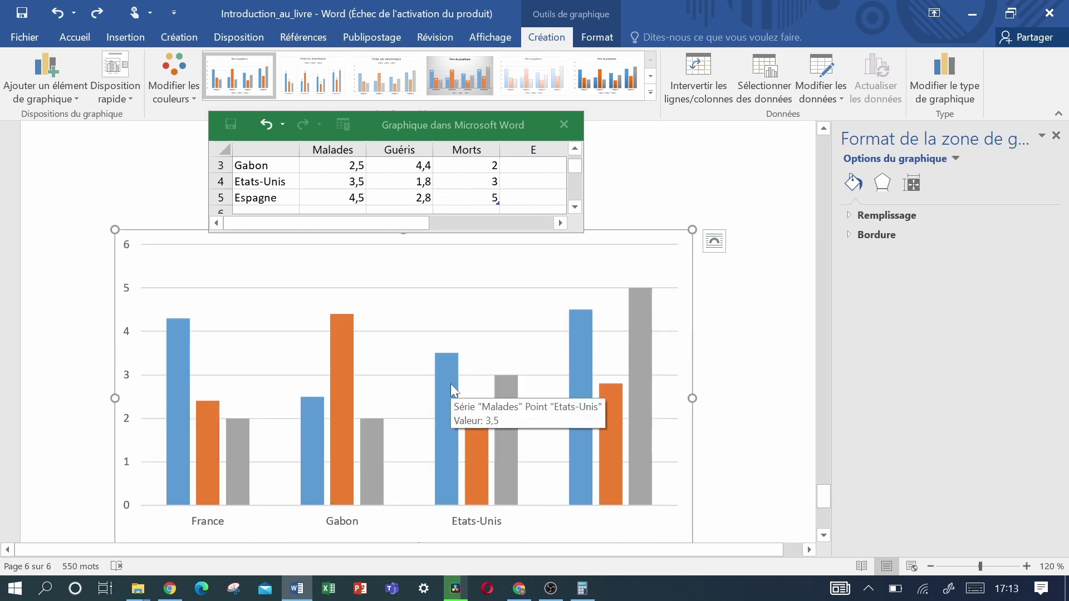
{"action": "scroll", "coordinate": [451, 384], "scroll_direction": "up", "scroll_amount": 1}
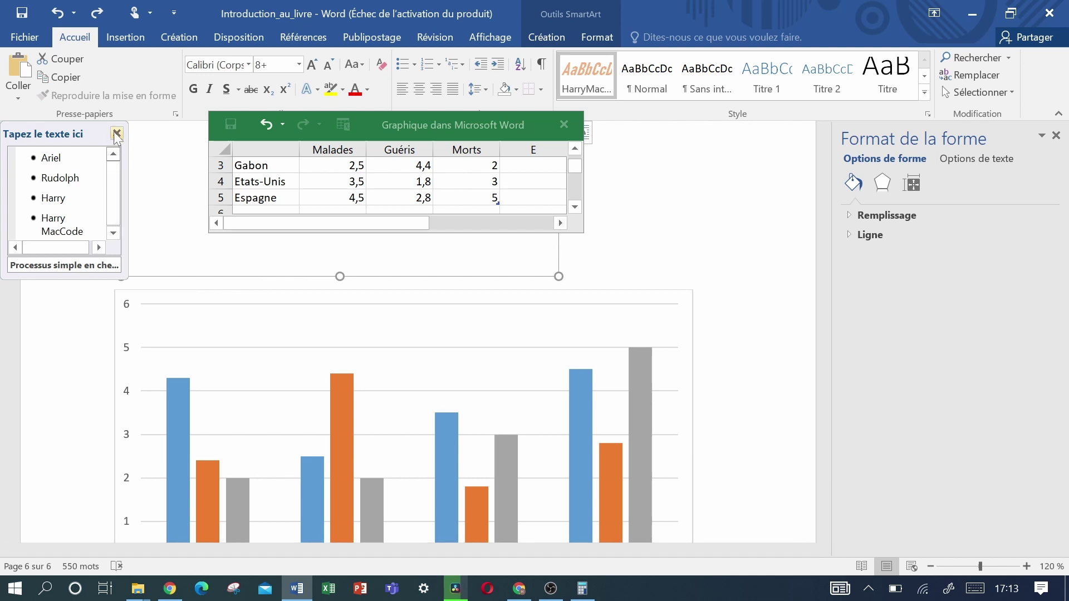
{"action": "left_click", "coordinate": [116, 133]}
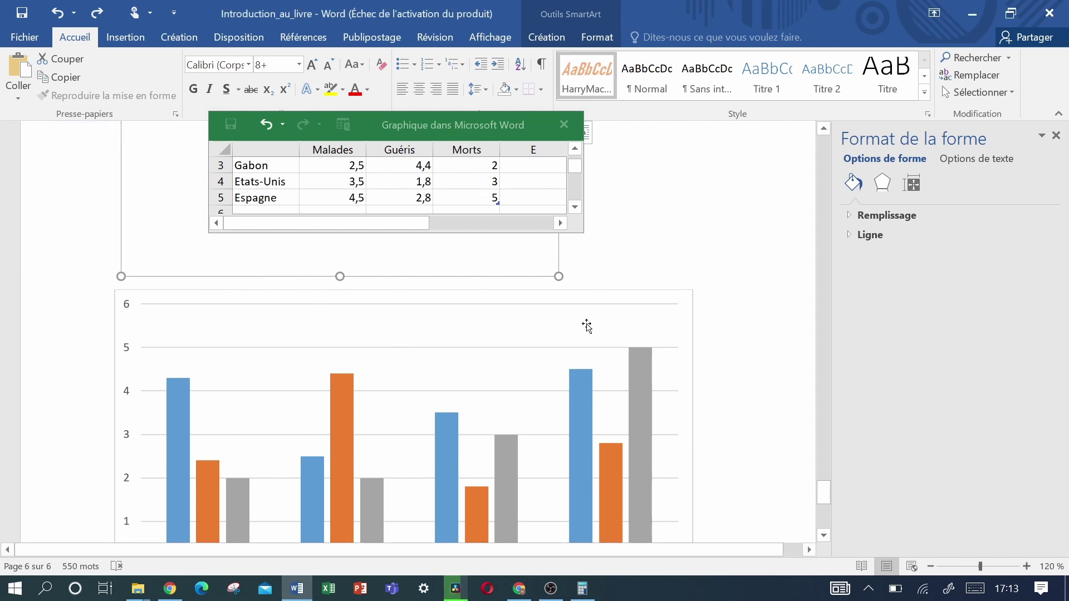
{"action": "scroll", "coordinate": [478, 391], "scroll_direction": "down", "scroll_amount": 1}
{"action": "scroll", "coordinate": [479, 391], "scroll_direction": "down", "scroll_amount": 1}
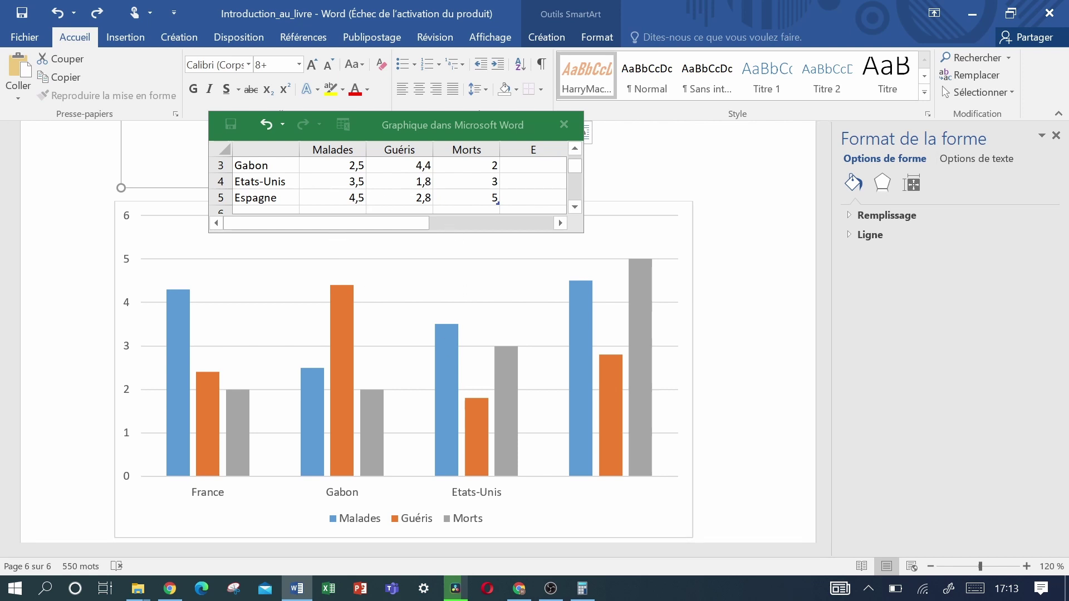
{"action": "left_click", "coordinate": [259, 198]}
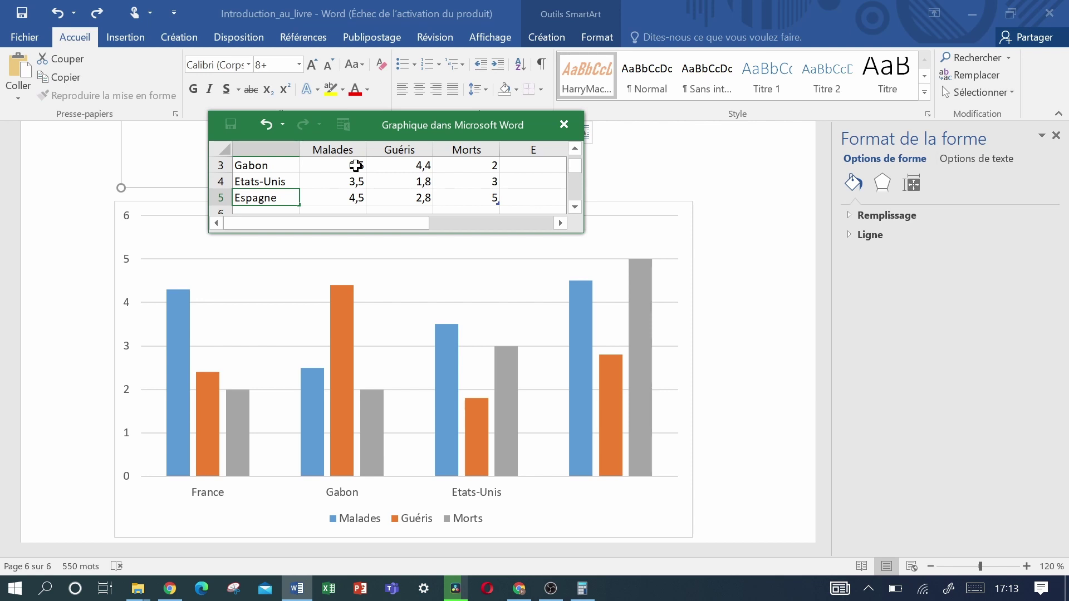
{"action": "key", "text": "alt"}
{"action": "key", "text": "alt+Tab"}
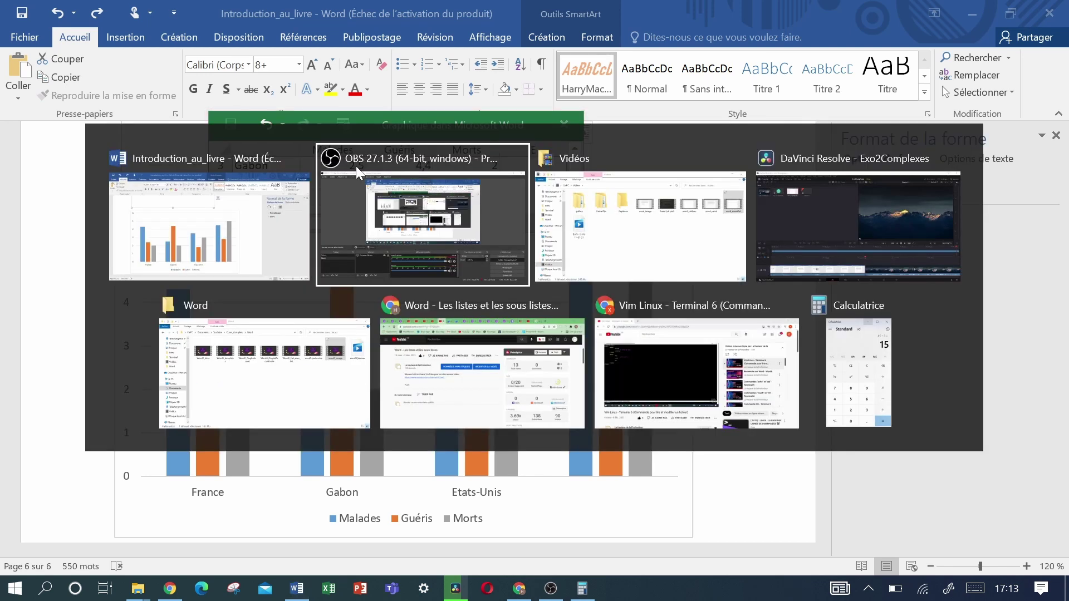
{"action": "key", "text": "alt+Tab"}
{"action": "key", "text": "alt+Tab"}
{"action": "key", "text": "alt+Tab"}
{"action": "key", "text": "alt+Tab"}
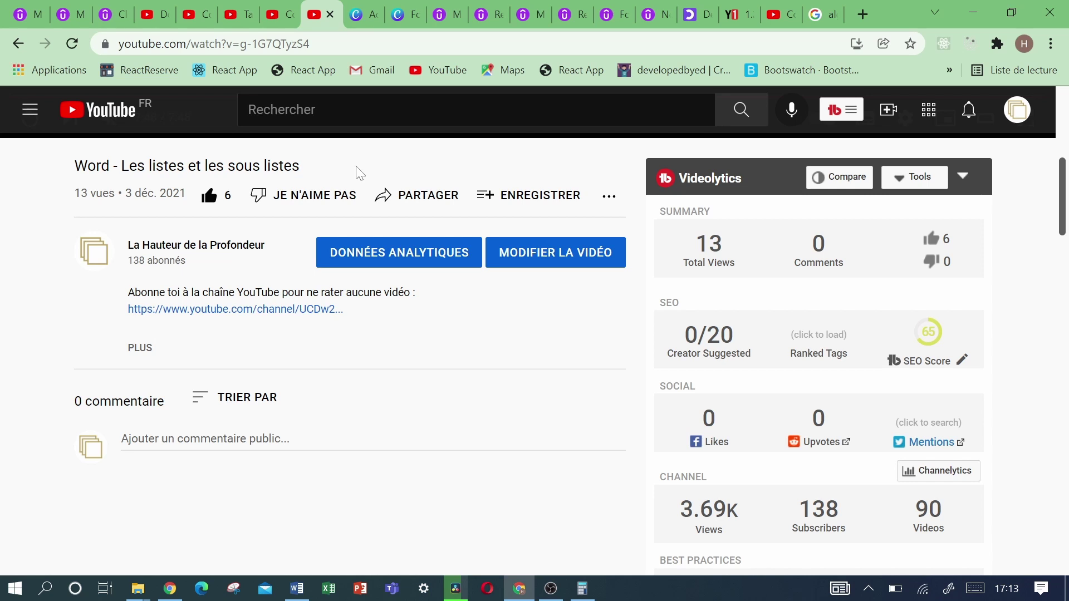
{"action": "key", "text": "ctrl+t"}
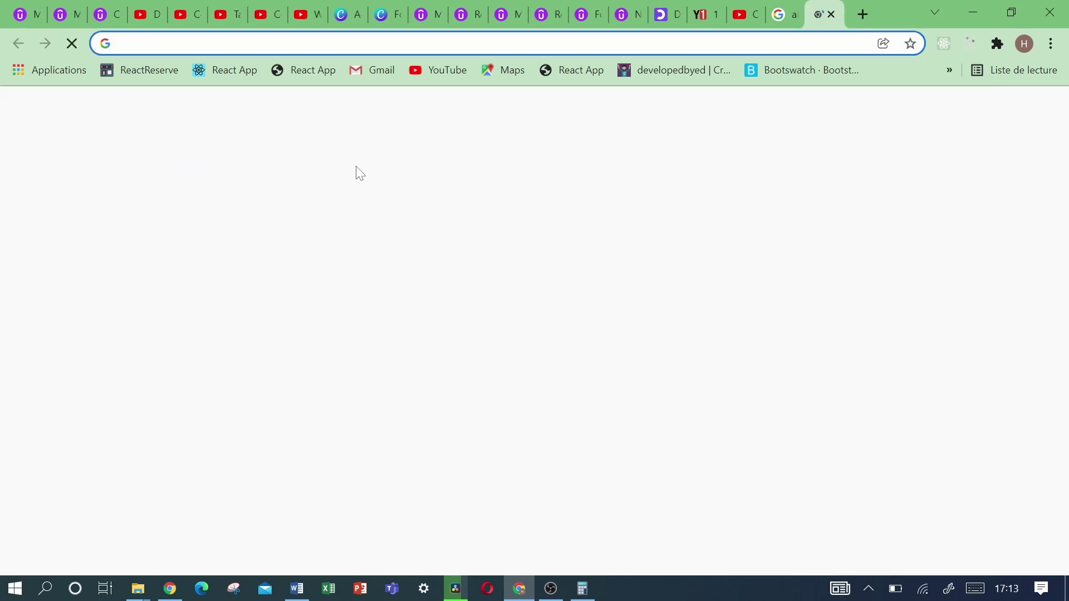
{"action": "type", "text": "op"}
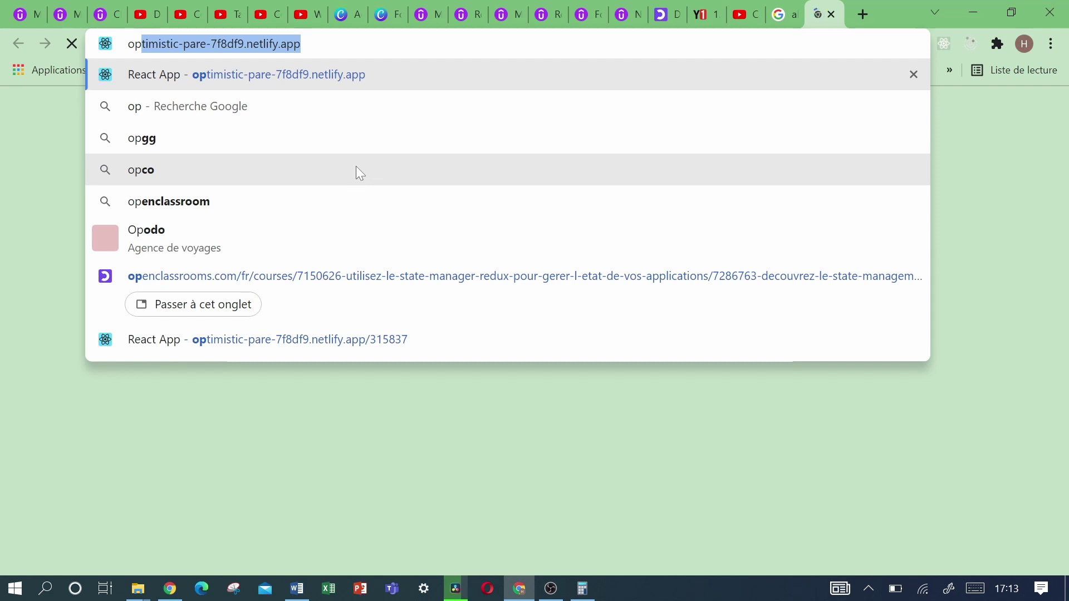
{"action": "key", "text": "BackSpace"}
{"action": "key", "text": "BackSpace"}
{"action": "key", "text": "BackSpace"}
{"action": "type", "text": "r"}
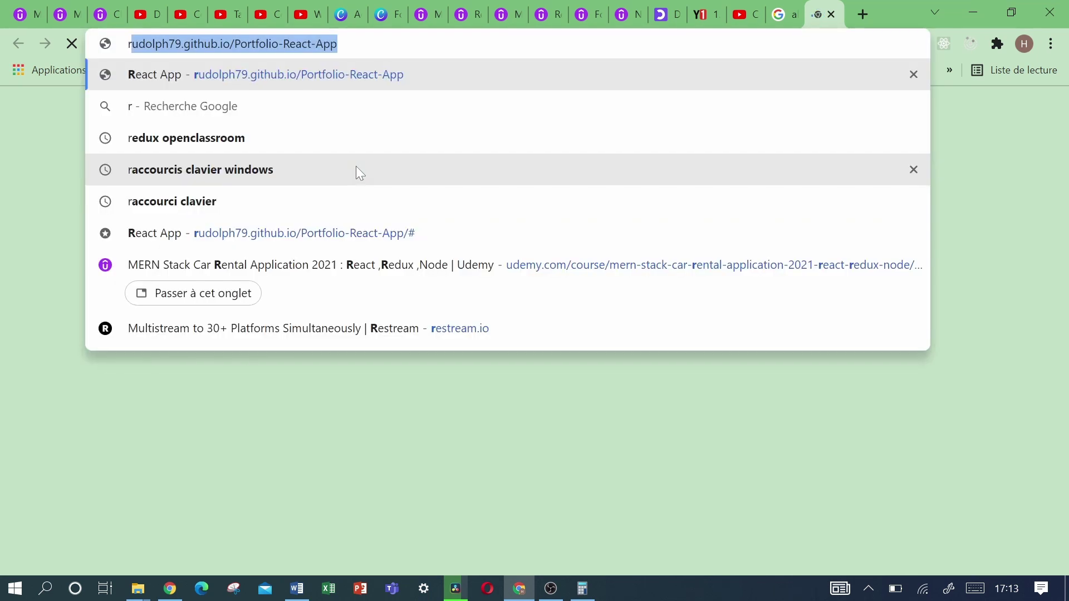
{"action": "type", "text": "u"}
{"action": "key", "text": "Return"}
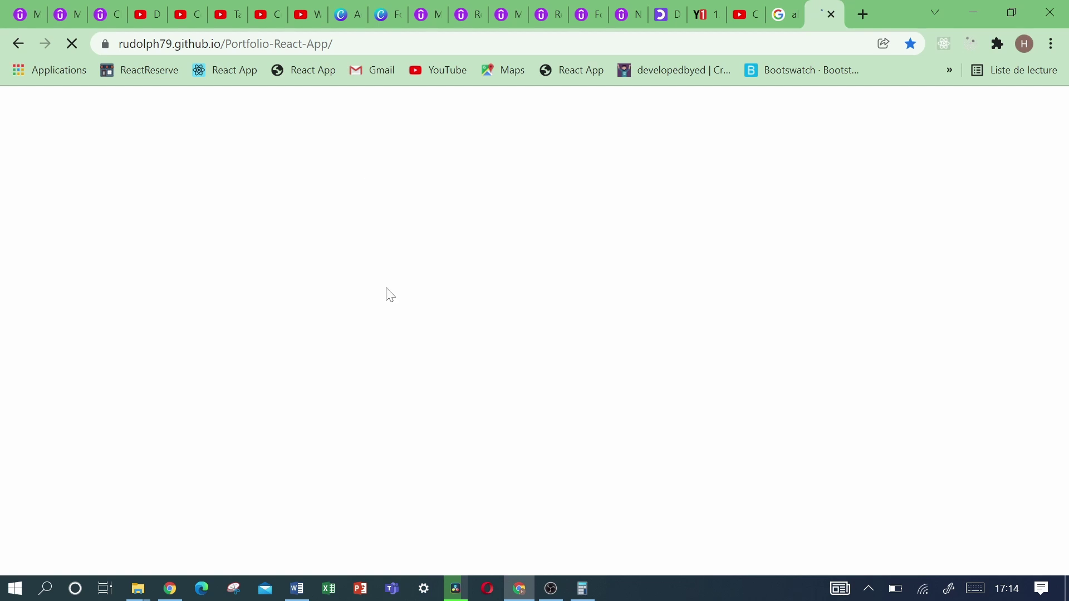
{"action": "key", "text": "alt+Tab"}
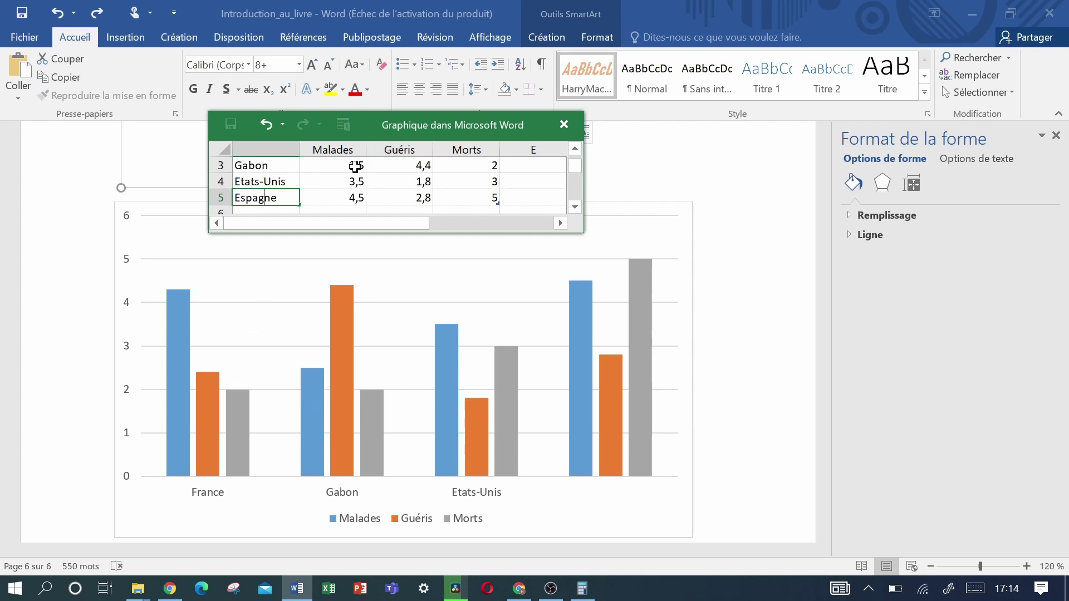
Change Gabon's Malades value in B3 from 2,5 to 4 and refresh the chart.
{"action": "double_click", "coordinate": [355, 166]}
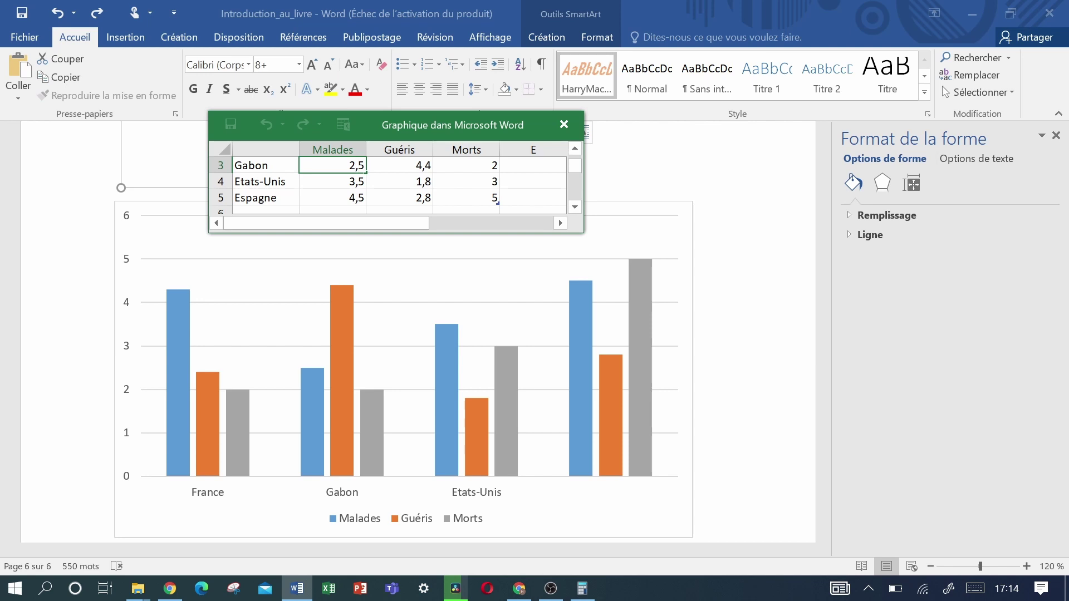
{"action": "key", "text": "BackSpace"}
{"action": "type", "text": "4"}
{"action": "key", "text": "Return"}
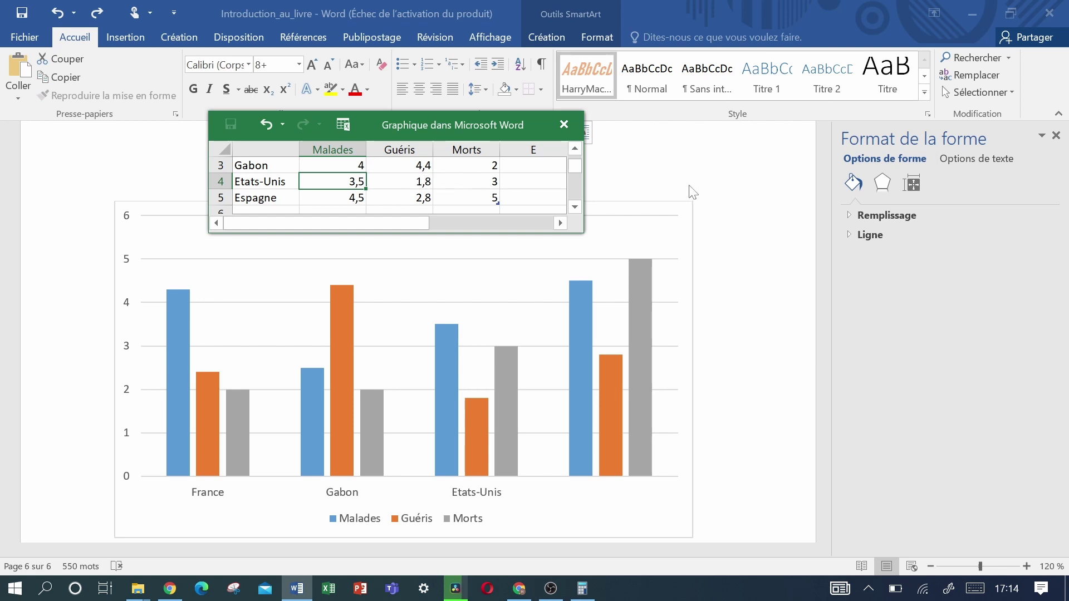
{"action": "left_click", "coordinate": [677, 281]}
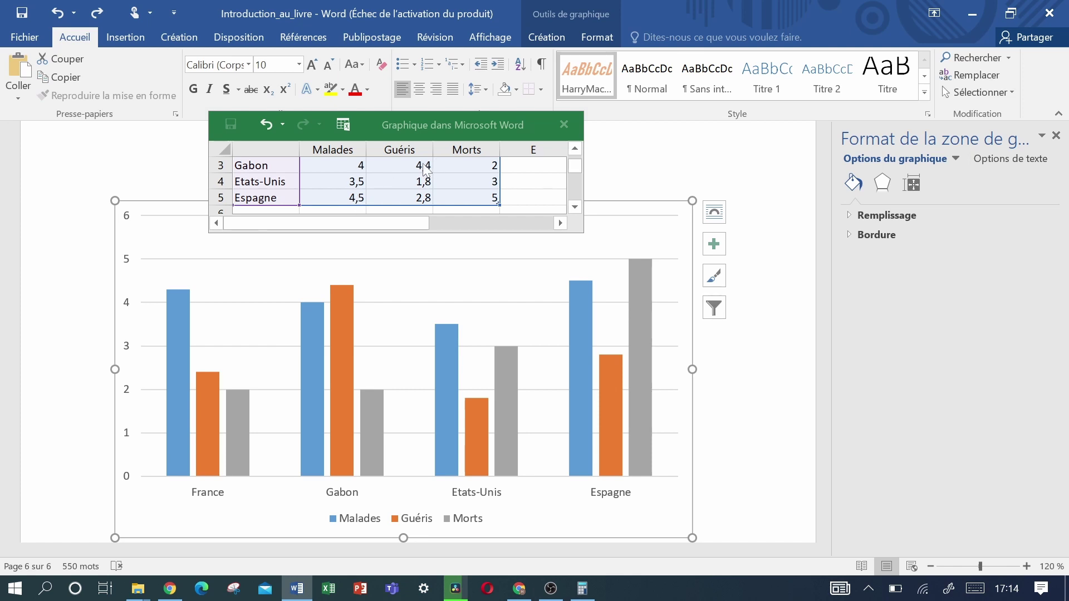
Enter Morts values 1, 2 and 3 for Gabon, Etats-Unis and Espagne.
{"action": "left_click", "coordinate": [494, 166]}
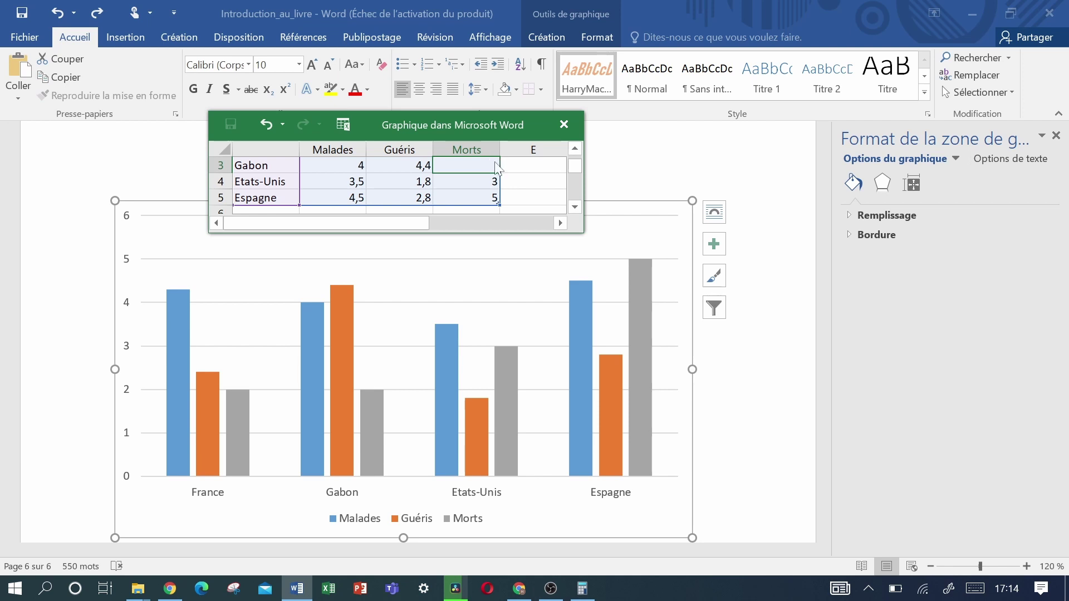
{"action": "type", "text": "1"}
{"action": "left_click", "coordinate": [490, 182]}
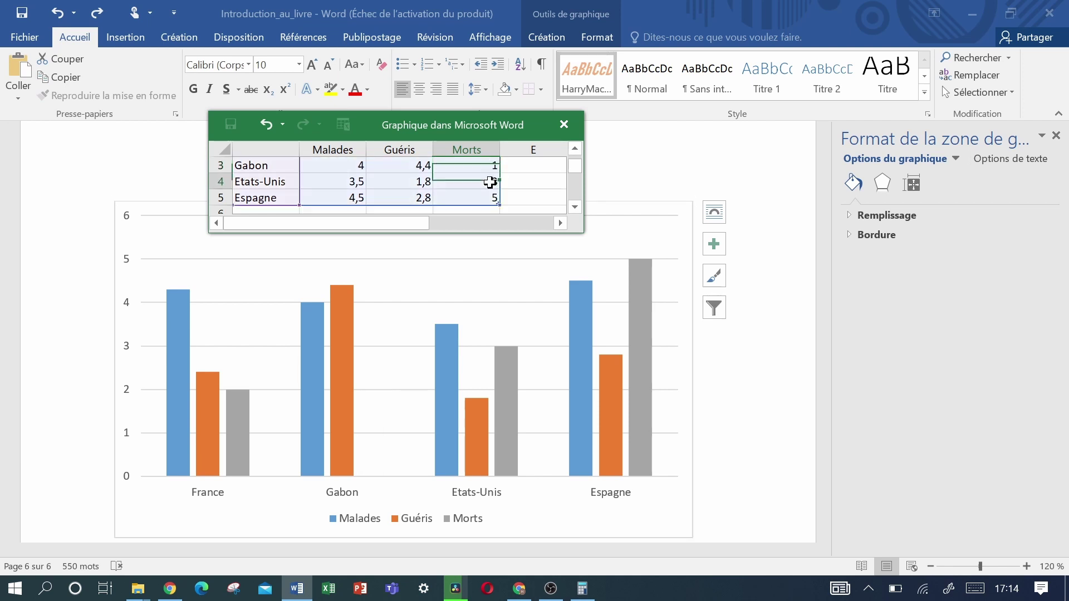
{"action": "type", "text": "2"}
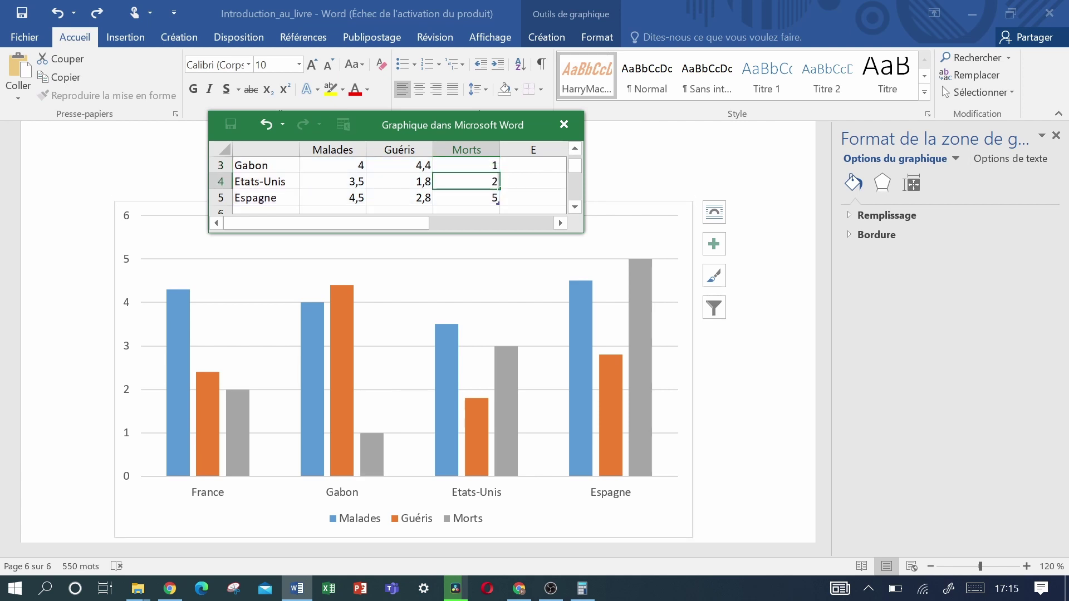
{"action": "left_click", "coordinate": [486, 193]}
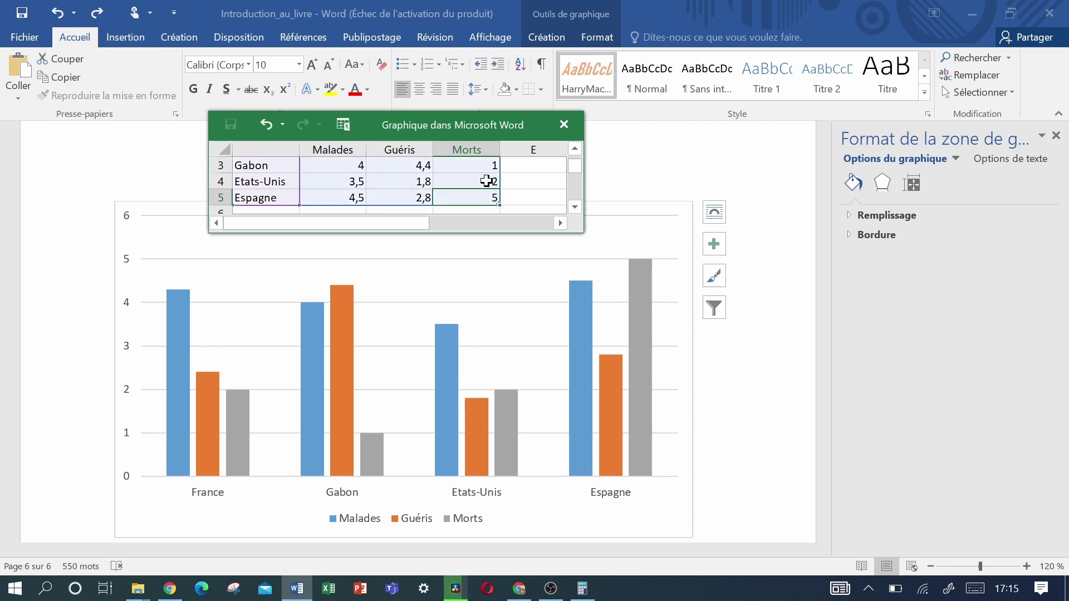
{"action": "type", "text": "3"}
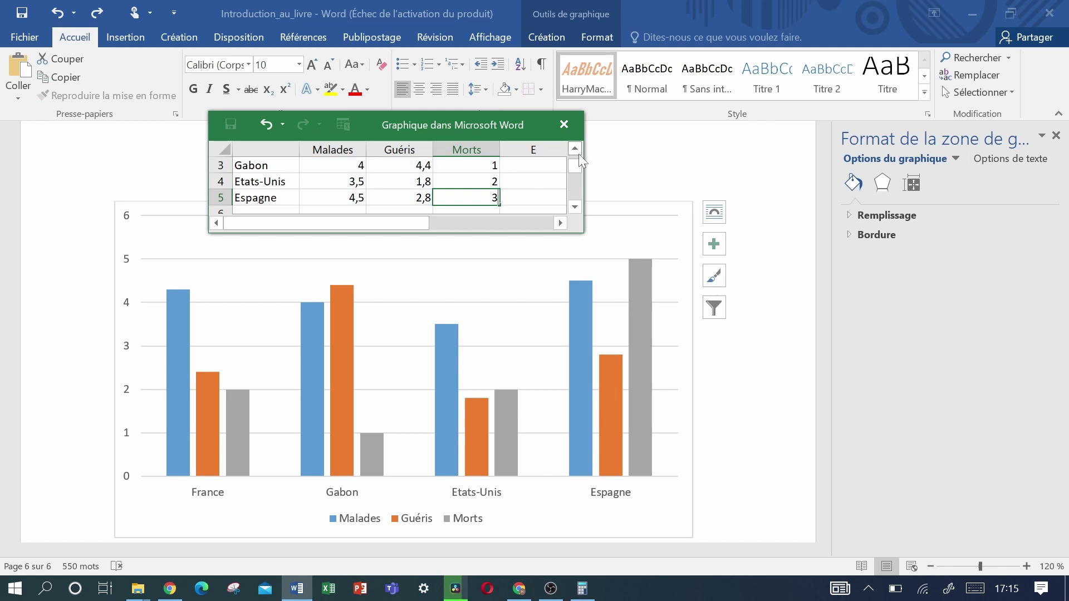
{"action": "left_click", "coordinate": [577, 148]}
{"action": "left_click", "coordinate": [577, 148]}
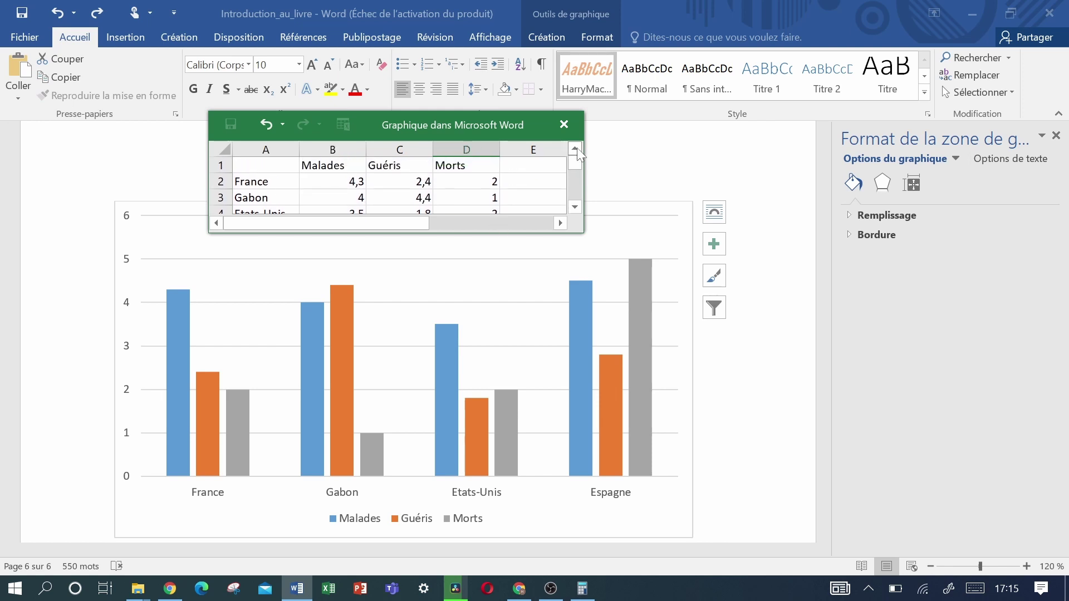
{"action": "left_click", "coordinate": [493, 181]}
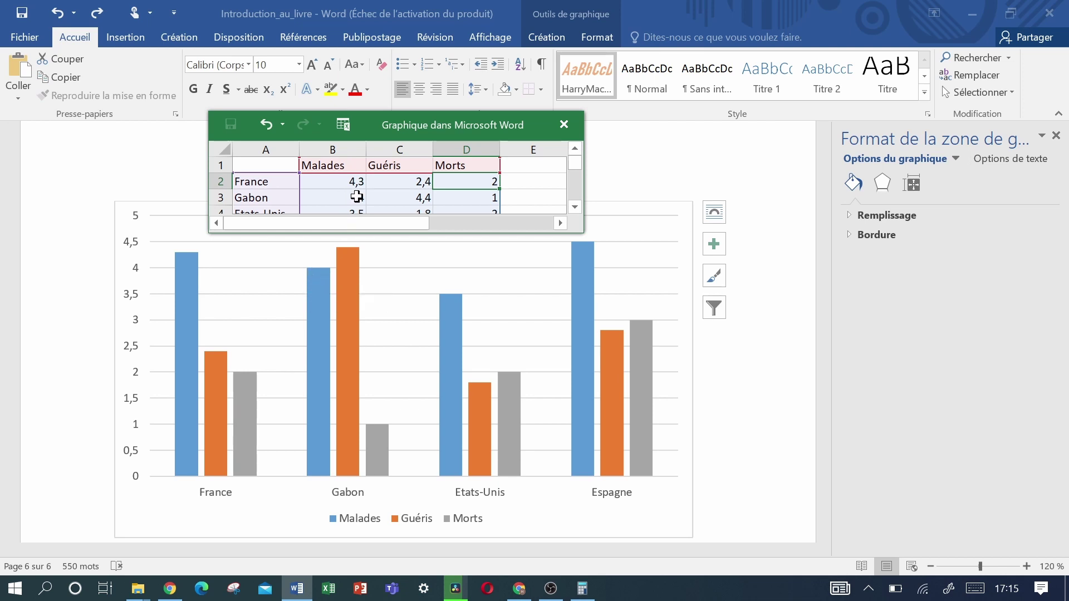
Set Gabon's Guéris value to 3,4 in the data sheet.
{"action": "left_click", "coordinate": [419, 198]}
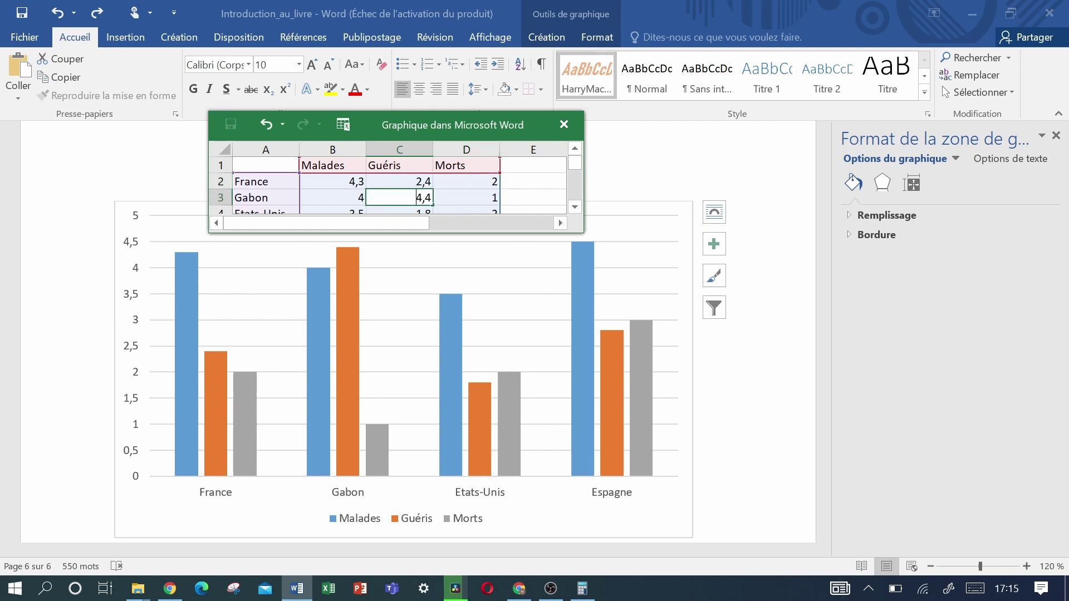
{"action": "type", "text": "3,4"}
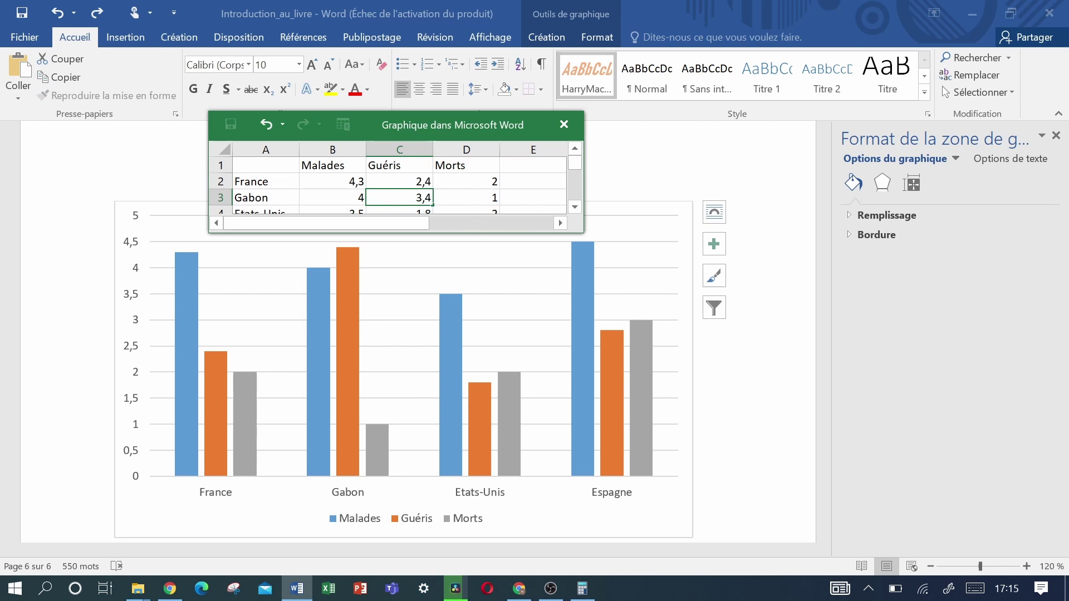
{"action": "left_click", "coordinate": [575, 208]}
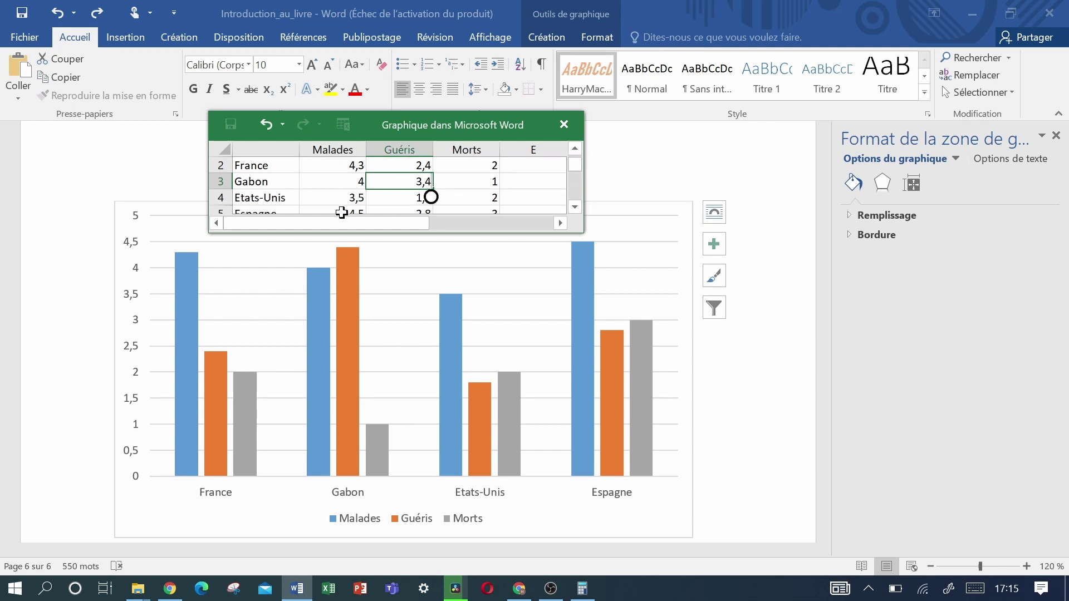
{"action": "left_click", "coordinate": [578, 208]}
{"action": "left_click", "coordinate": [579, 209]}
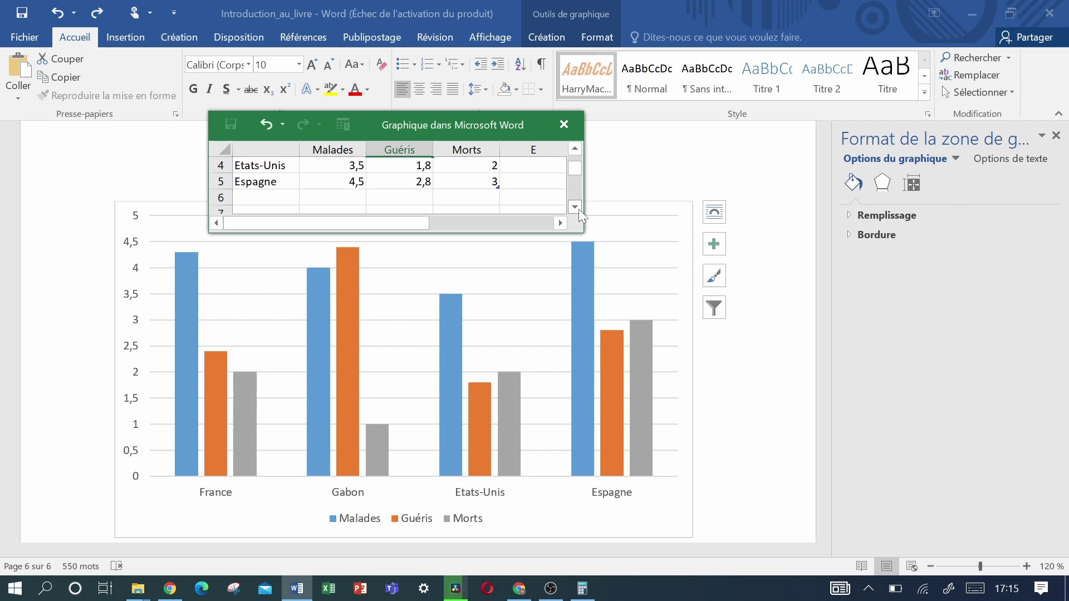
{"action": "left_click", "coordinate": [627, 146]}
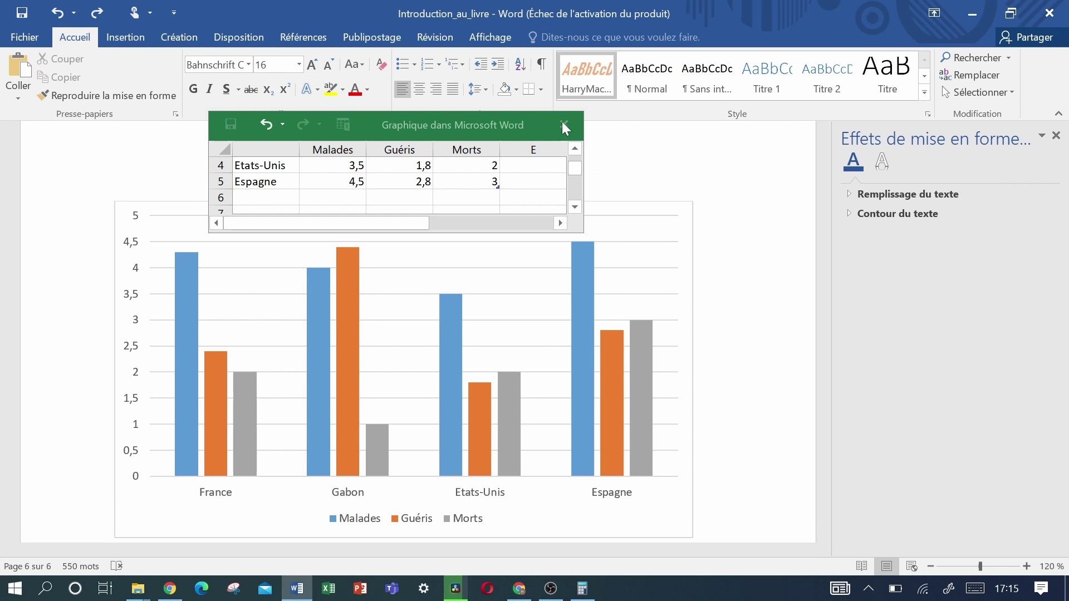
{"action": "scroll", "coordinate": [704, 217], "scroll_direction": "down", "scroll_amount": 3}
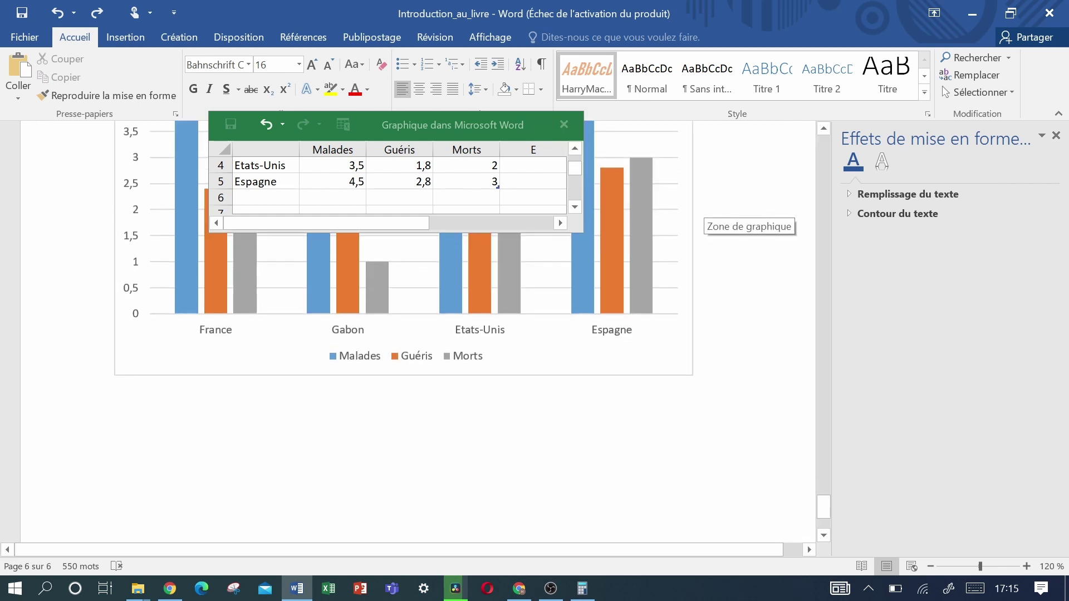
{"action": "scroll", "coordinate": [704, 218], "scroll_direction": "up", "scroll_amount": 5}
{"action": "scroll", "coordinate": [704, 217], "scroll_direction": "down", "scroll_amount": 2}
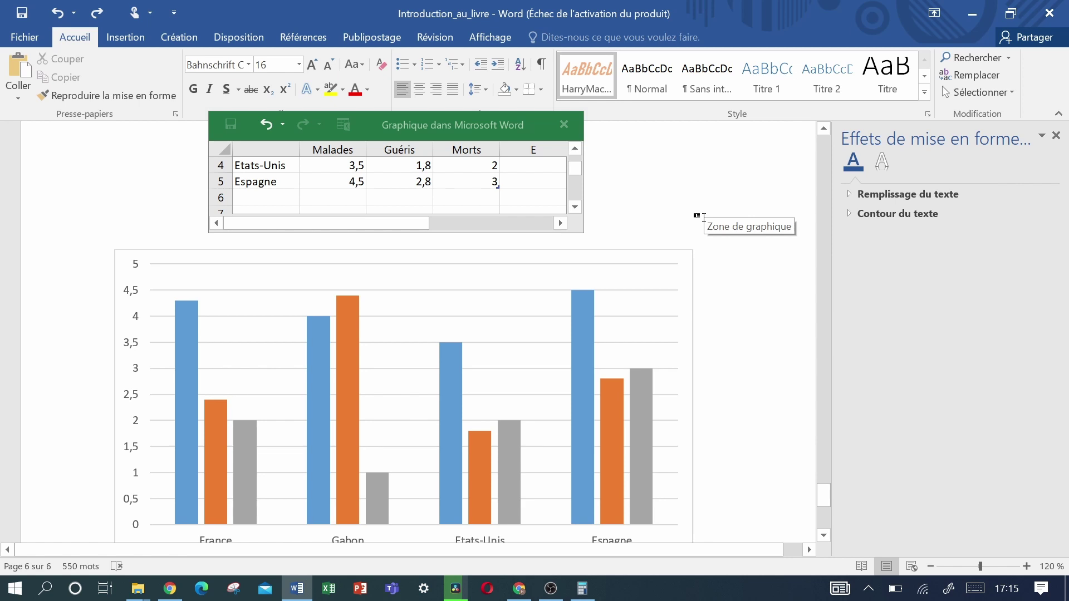
{"action": "scroll", "coordinate": [704, 217], "scroll_direction": "up", "scroll_amount": 2}
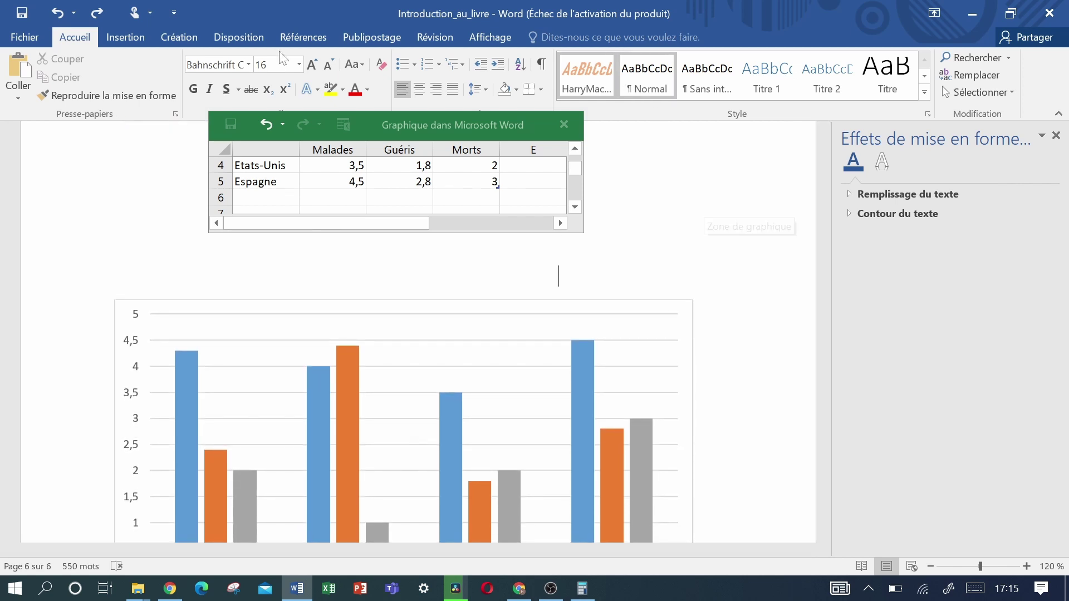
{"action": "left_click", "coordinate": [122, 36]}
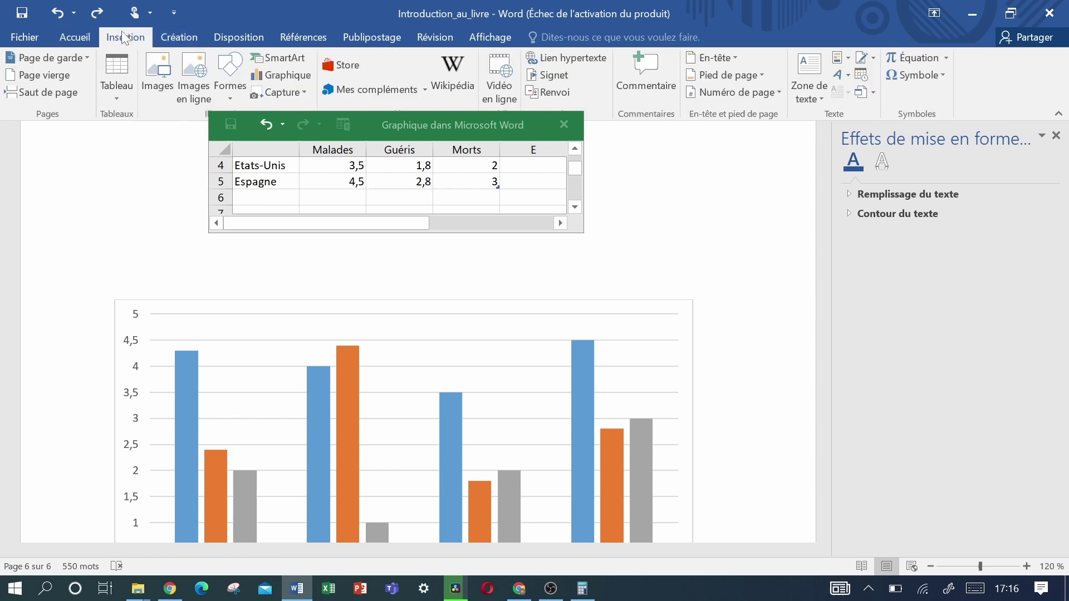
{"action": "left_click", "coordinate": [279, 78]}
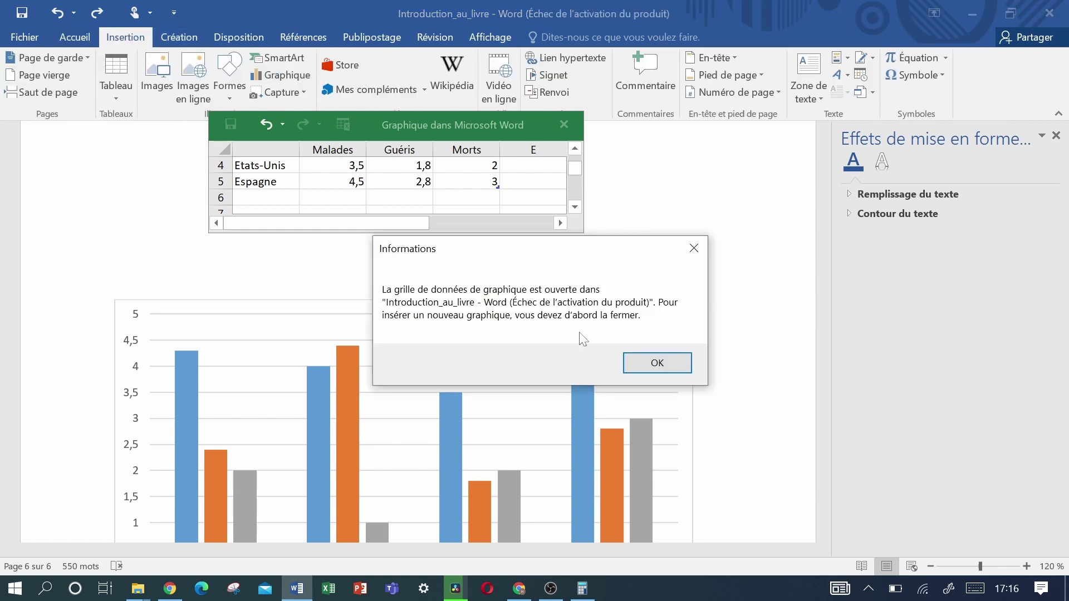
{"action": "left_click", "coordinate": [647, 369]}
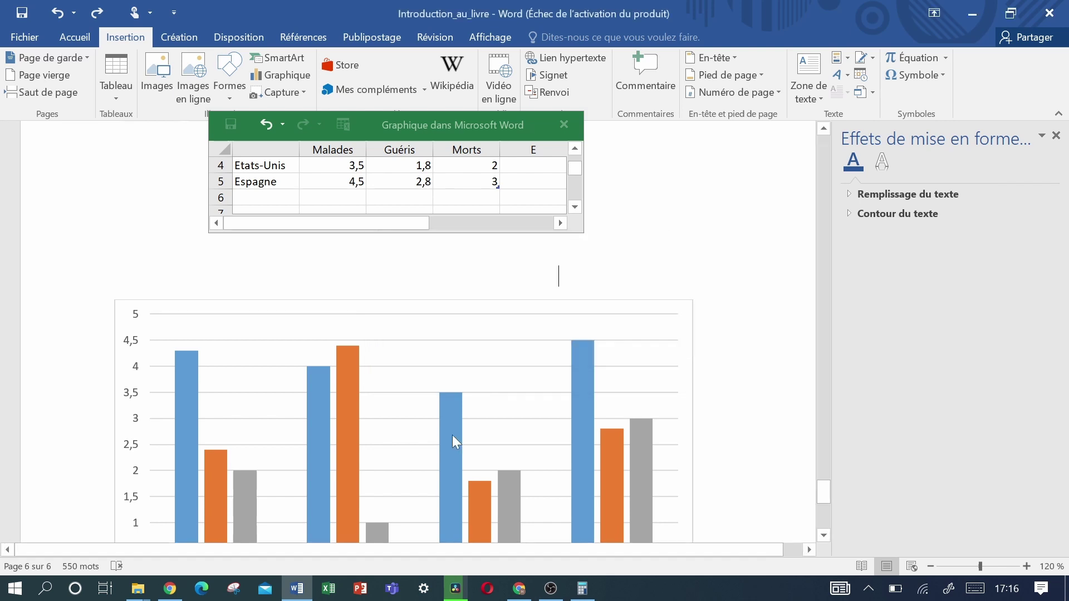
{"action": "left_click", "coordinate": [452, 435]}
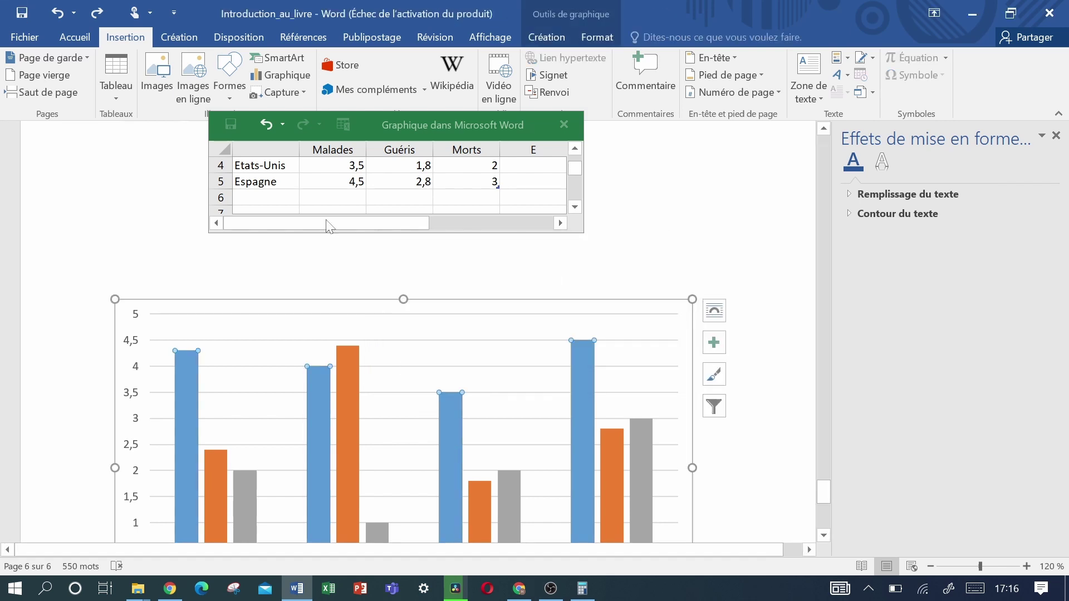
Preview Histogramme empilé and Histogramme empilé 100 %, then keep Histogramme groupé.
{"action": "left_click", "coordinate": [296, 75]}
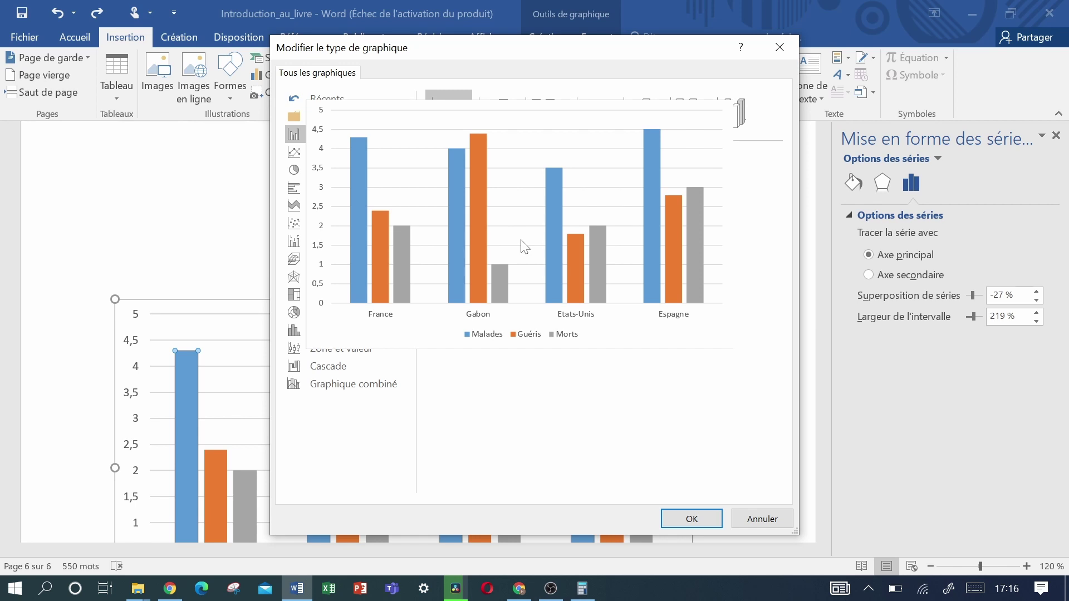
{"action": "left_click", "coordinate": [693, 520]}
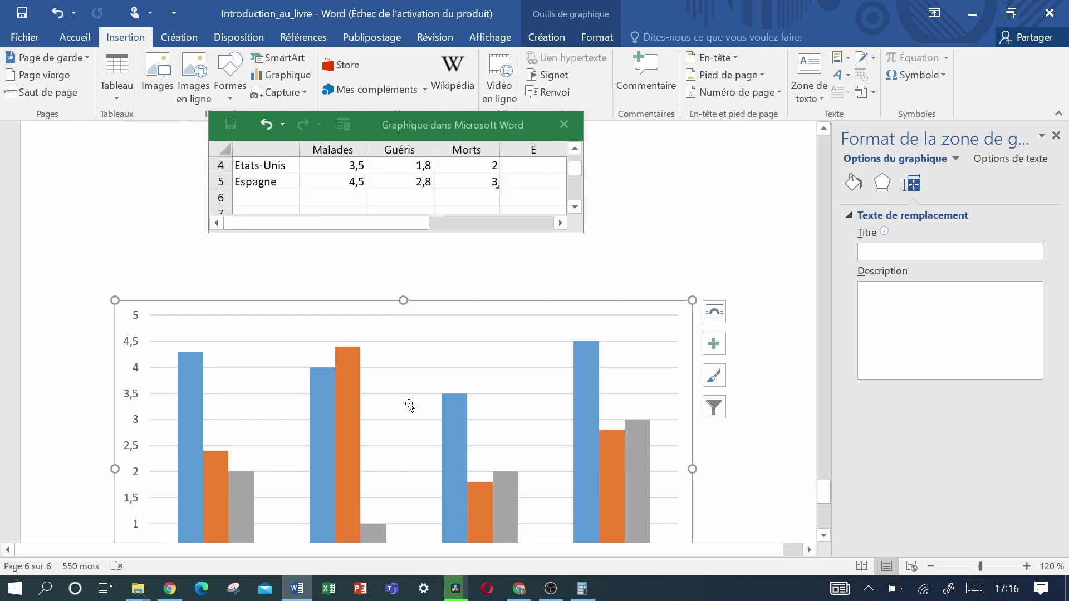
{"action": "scroll", "coordinate": [359, 385], "scroll_direction": "down", "scroll_amount": 4}
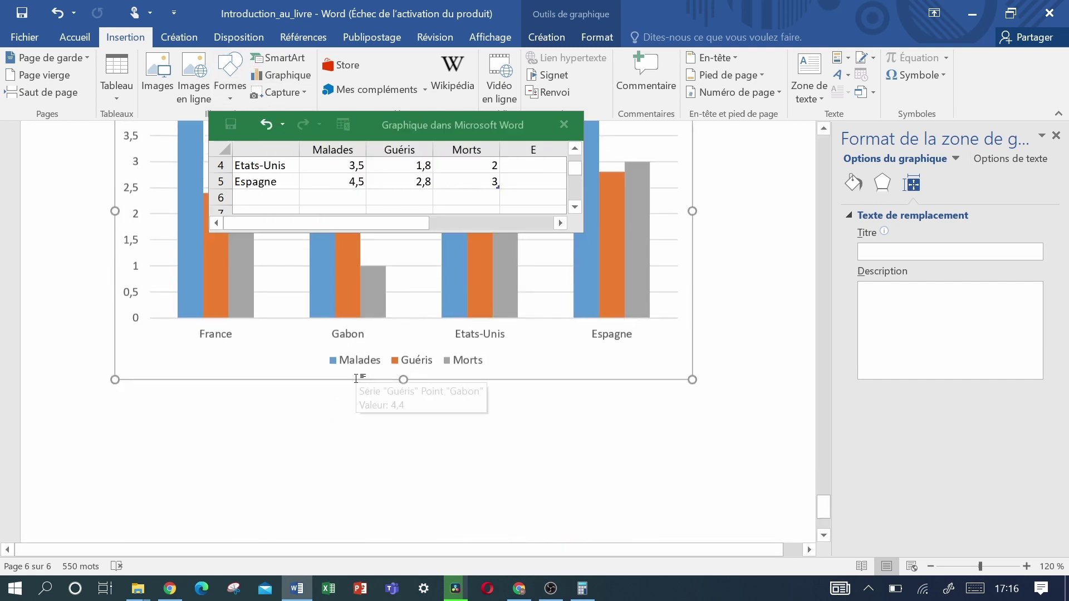
{"action": "scroll", "coordinate": [356, 379], "scroll_direction": "down", "scroll_amount": 3}
{"action": "scroll", "coordinate": [356, 379], "scroll_direction": "up", "scroll_amount": 5}
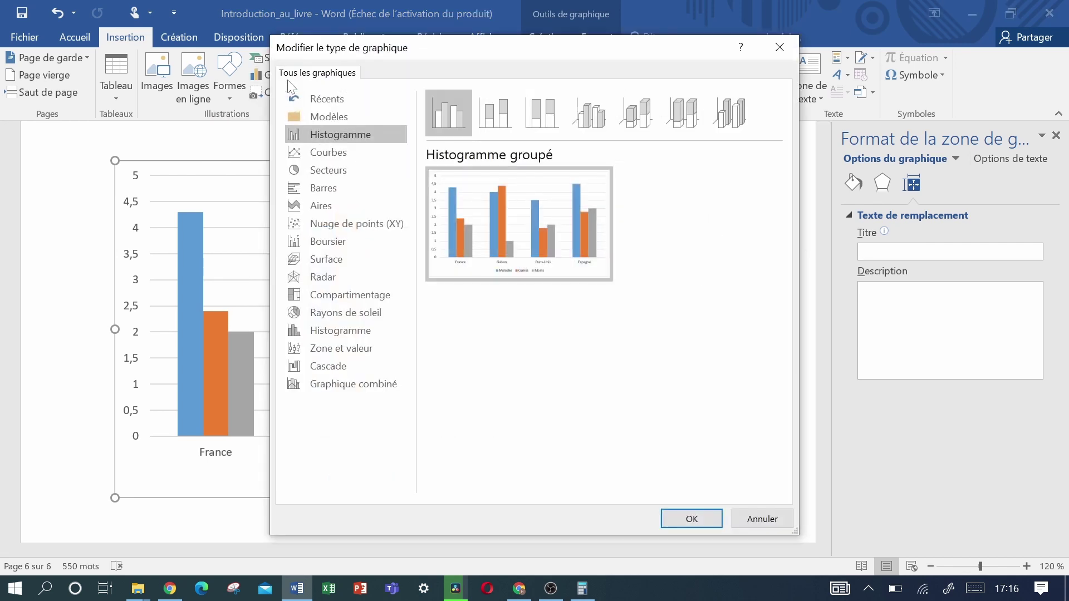
{"action": "left_click", "coordinate": [504, 114]}
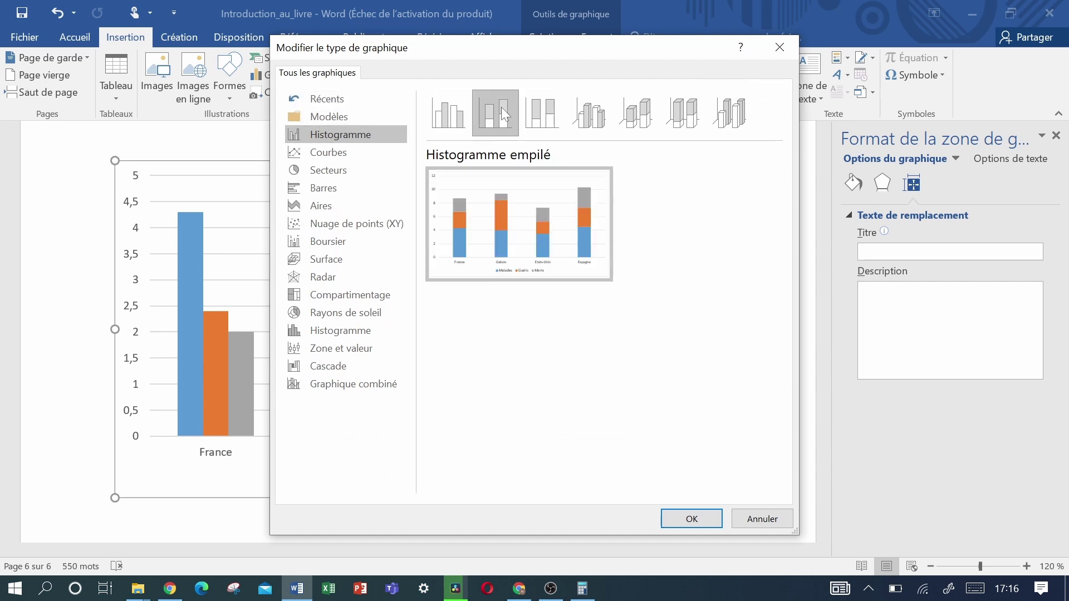
{"action": "left_click", "coordinate": [543, 119]}
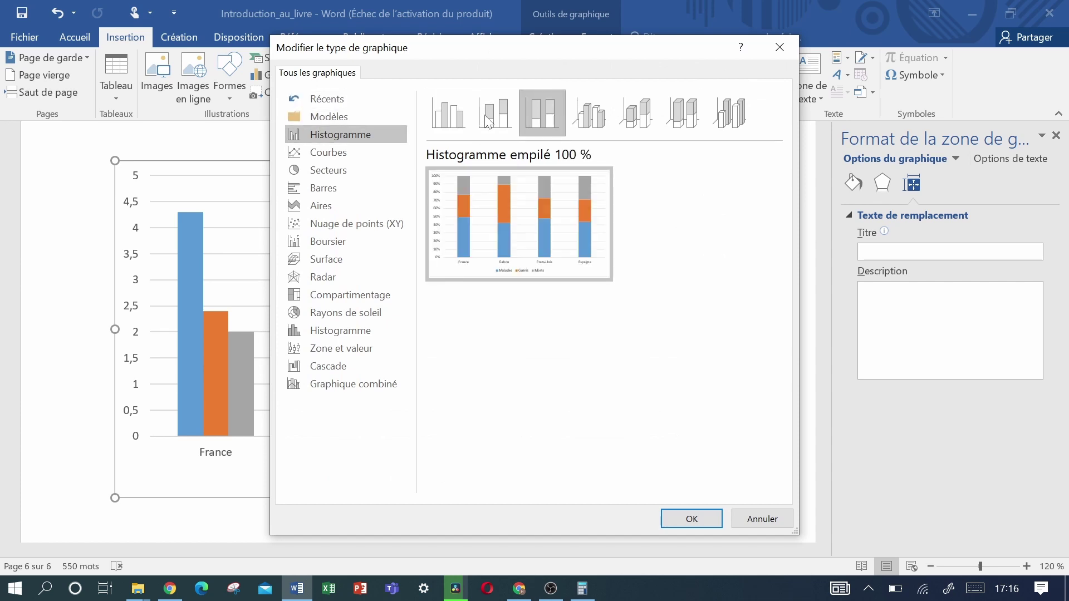
{"action": "left_click", "coordinate": [462, 123]}
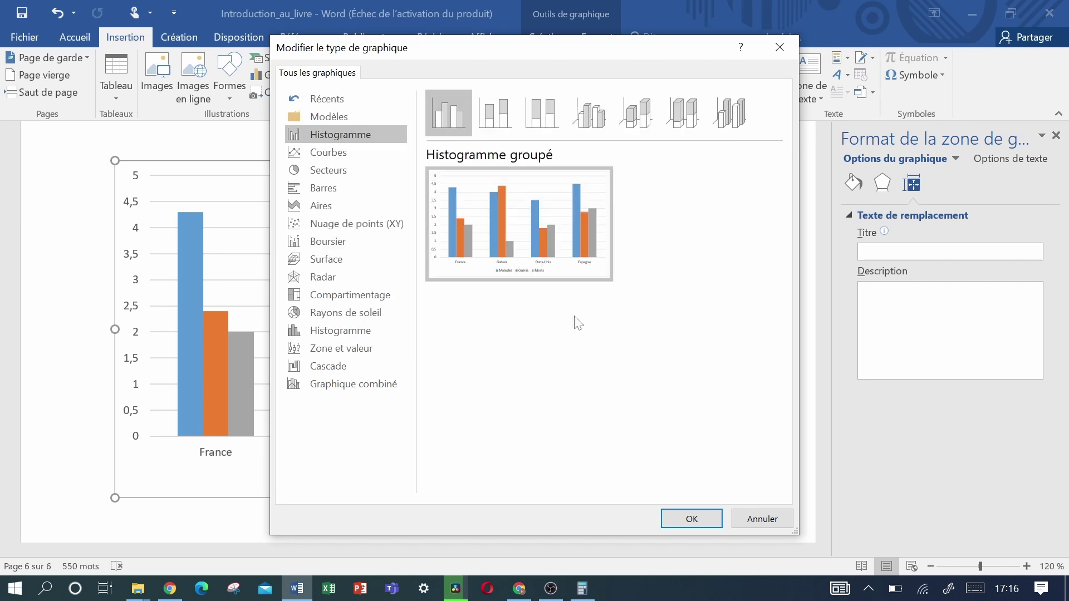
{"action": "left_click", "coordinate": [706, 523]}
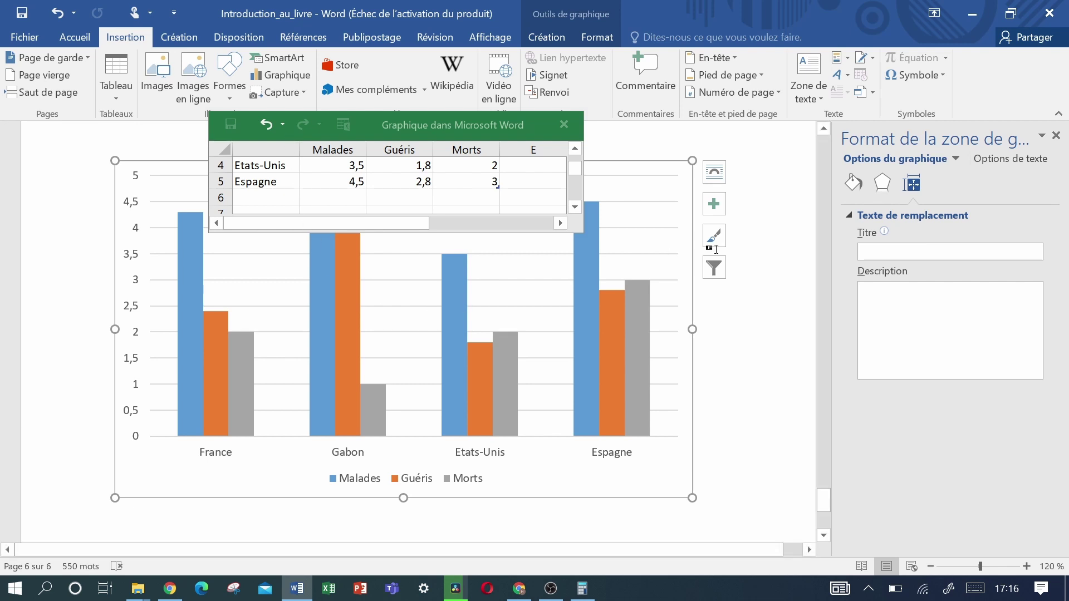
After briefly trying axis titles and error bars, add the 'Titre du graphique' placeholder above the bars.
{"action": "left_click", "coordinate": [715, 206]}
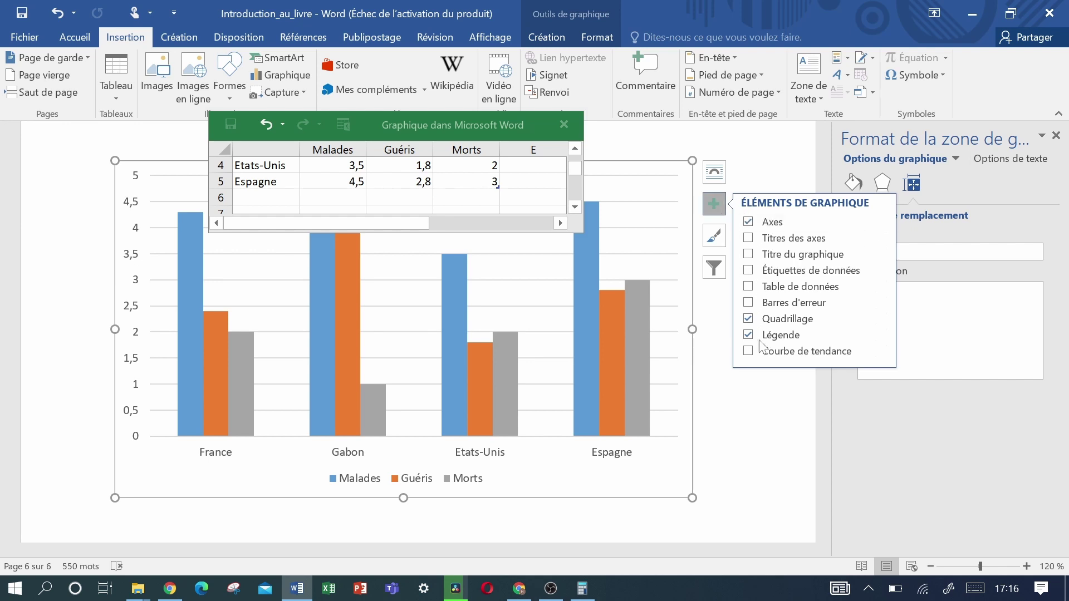
{"action": "left_click", "coordinate": [748, 239]}
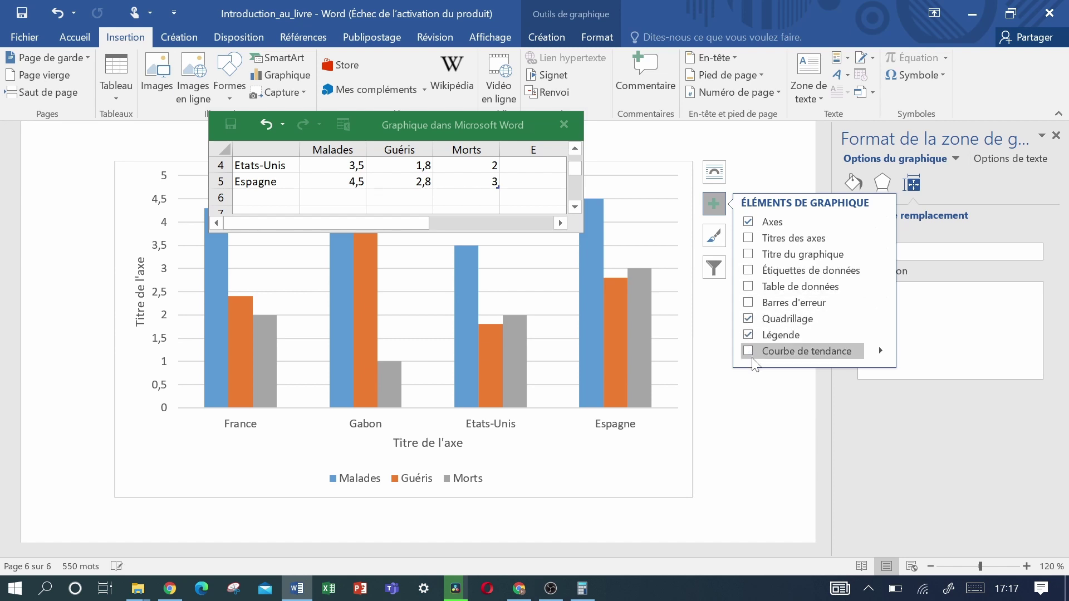
{"action": "left_click", "coordinate": [749, 303]}
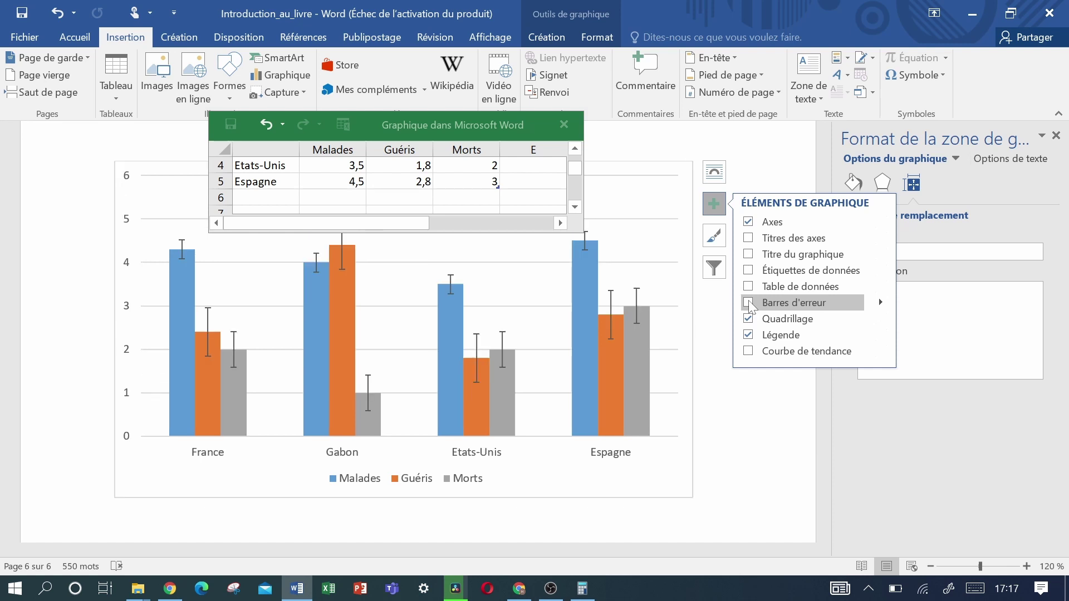
{"action": "left_click", "coordinate": [749, 286]}
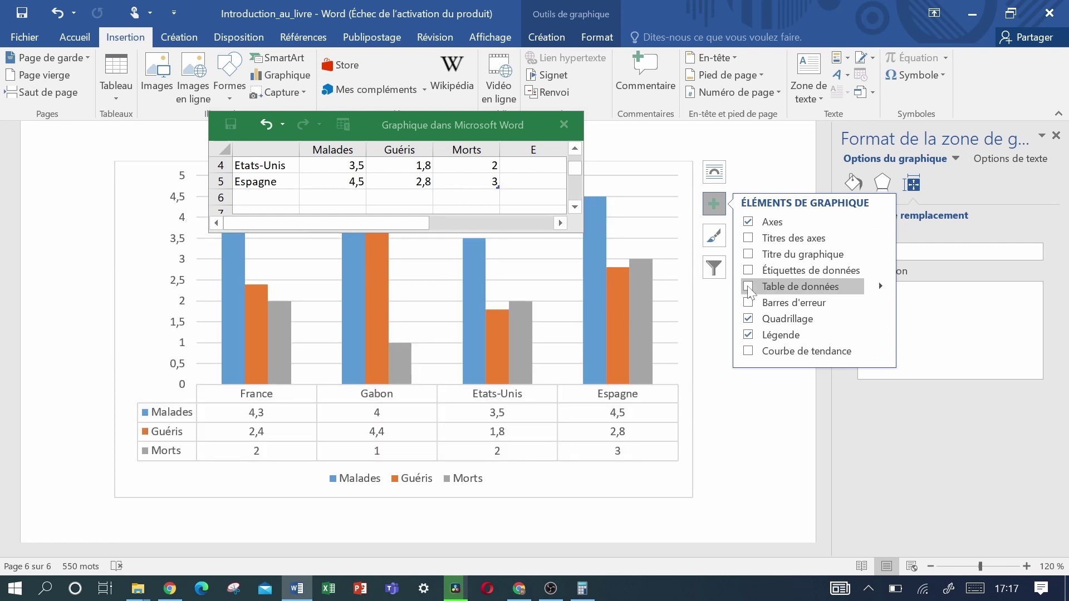
{"action": "left_click", "coordinate": [749, 254]}
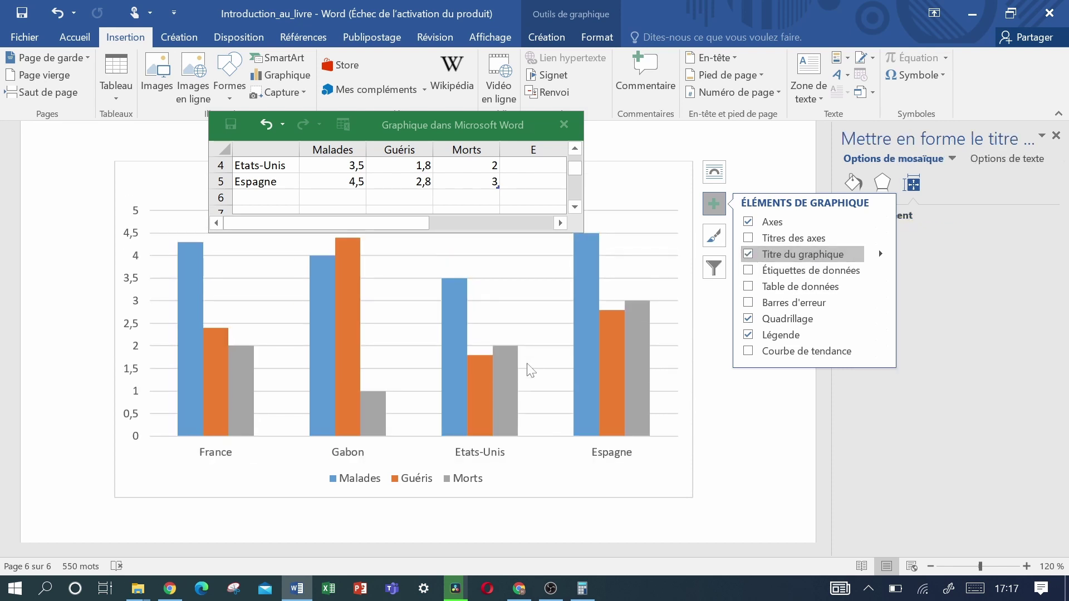
{"action": "key", "text": "Escape"}
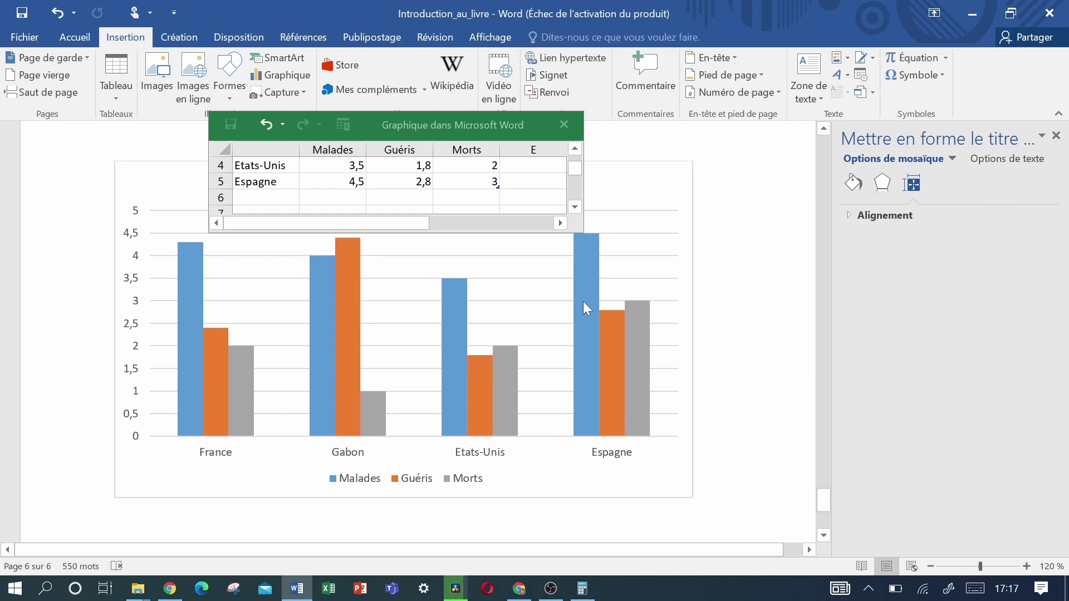
{"action": "scroll", "coordinate": [403, 334], "scroll_direction": "up", "scroll_amount": 3}
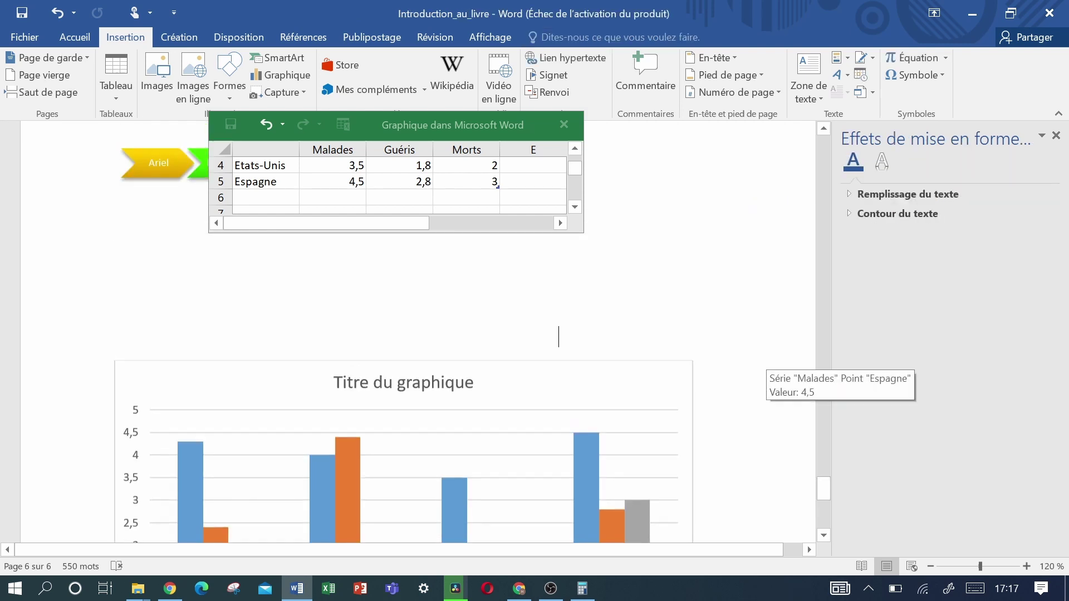
Replace the placeholder chart title with 'Statistique de la Covid-19 à travers le monde'.
{"action": "left_click", "coordinate": [420, 390]}
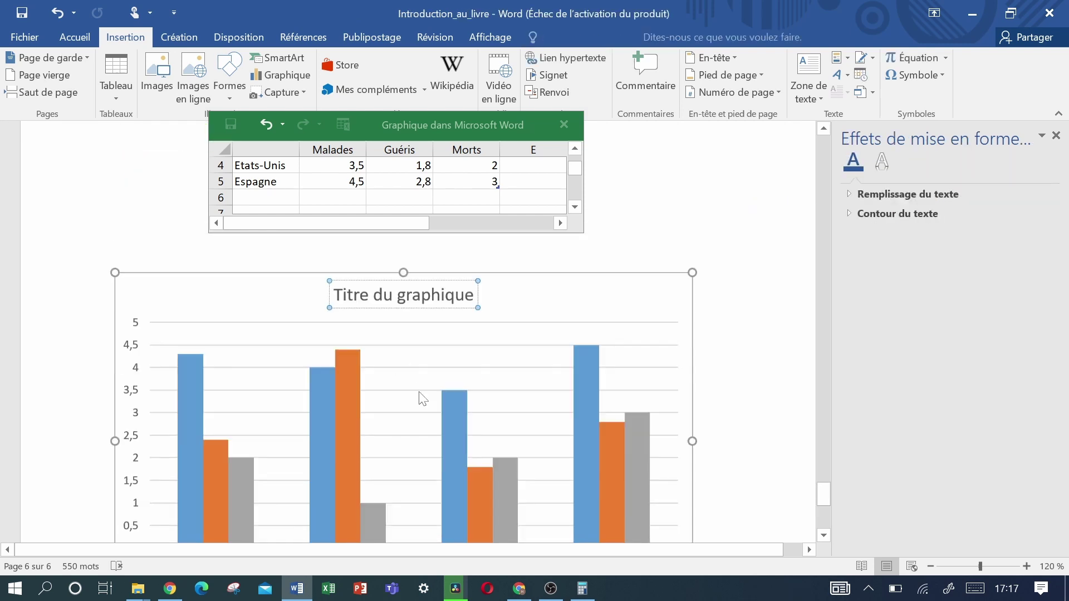
{"action": "key", "text": "ctrl+a"}
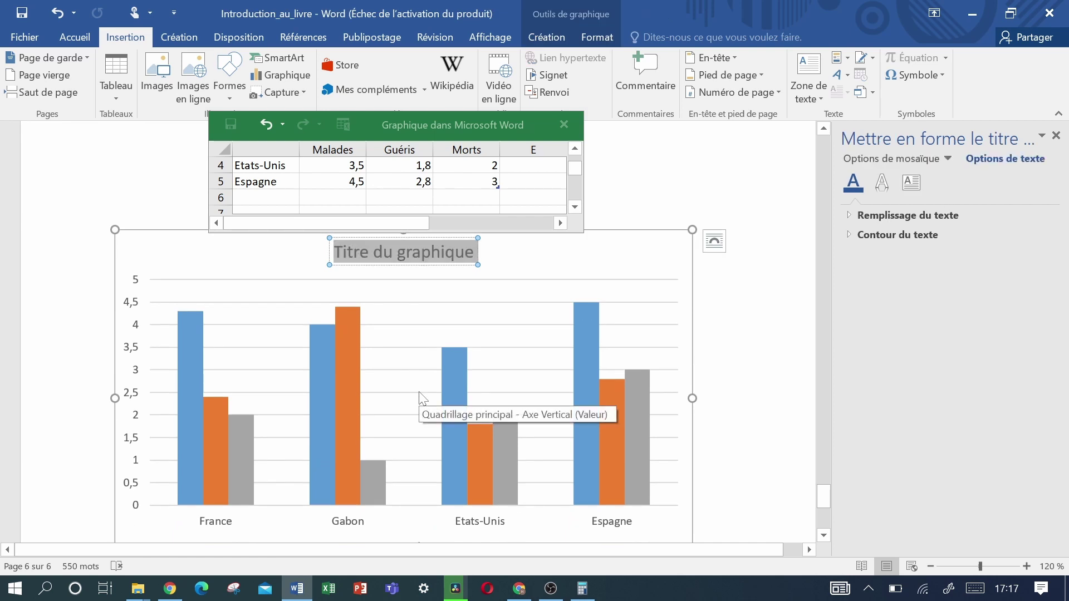
{"action": "type", "text": "S"}
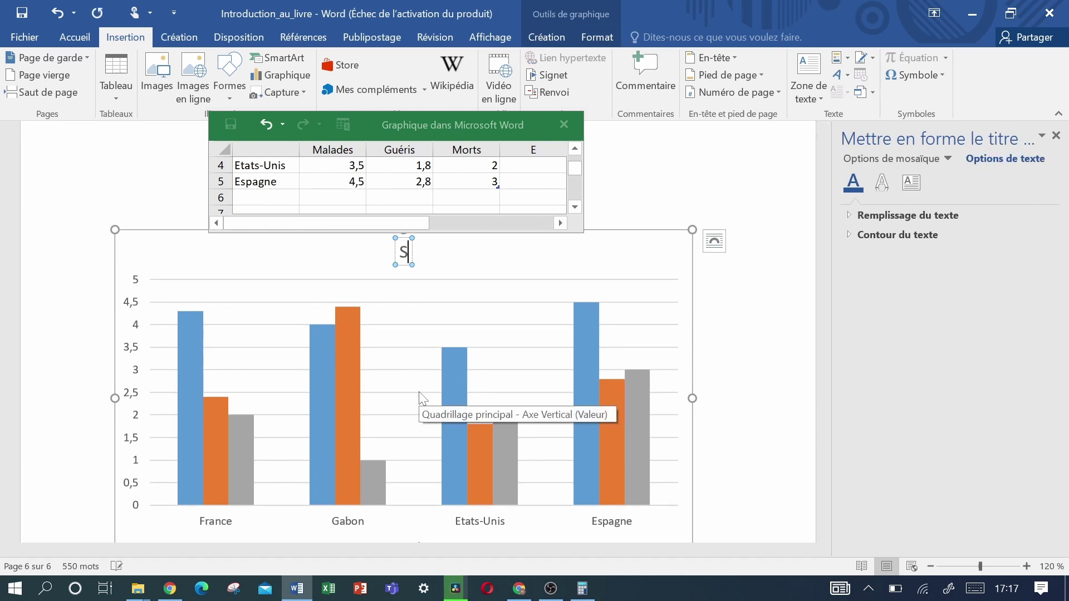
{"action": "type", "text": "tatistiq"}
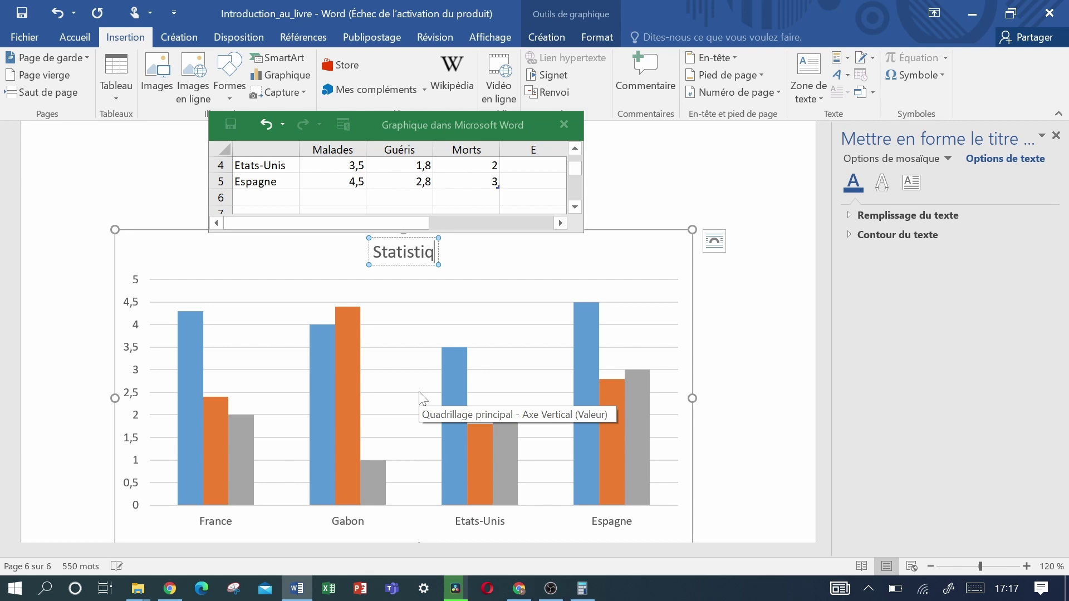
{"action": "type", "text": "ue de la"}
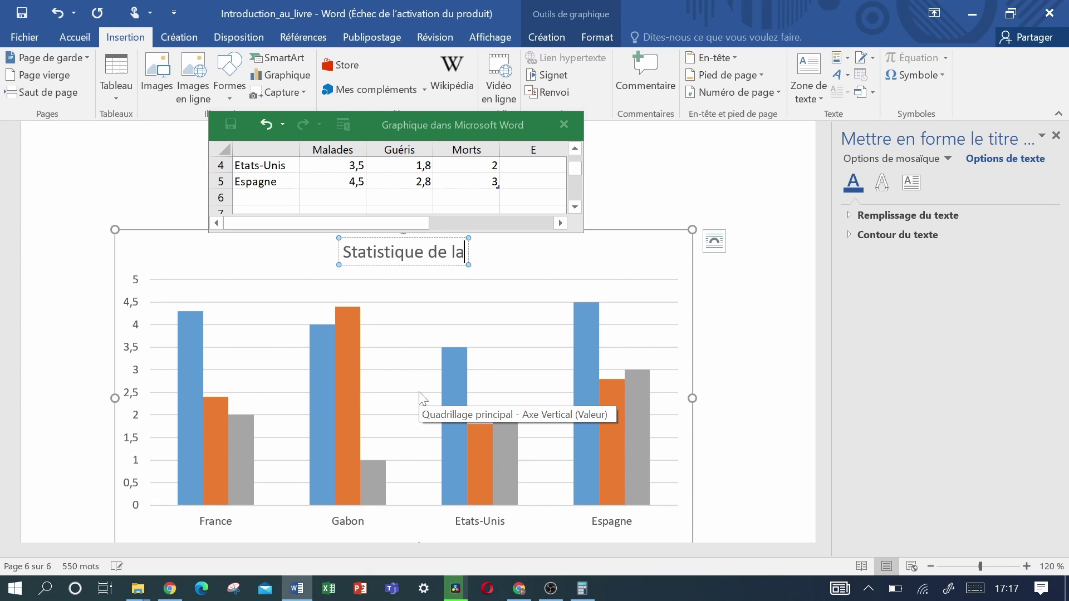
{"action": "type", "text": " Covid"}
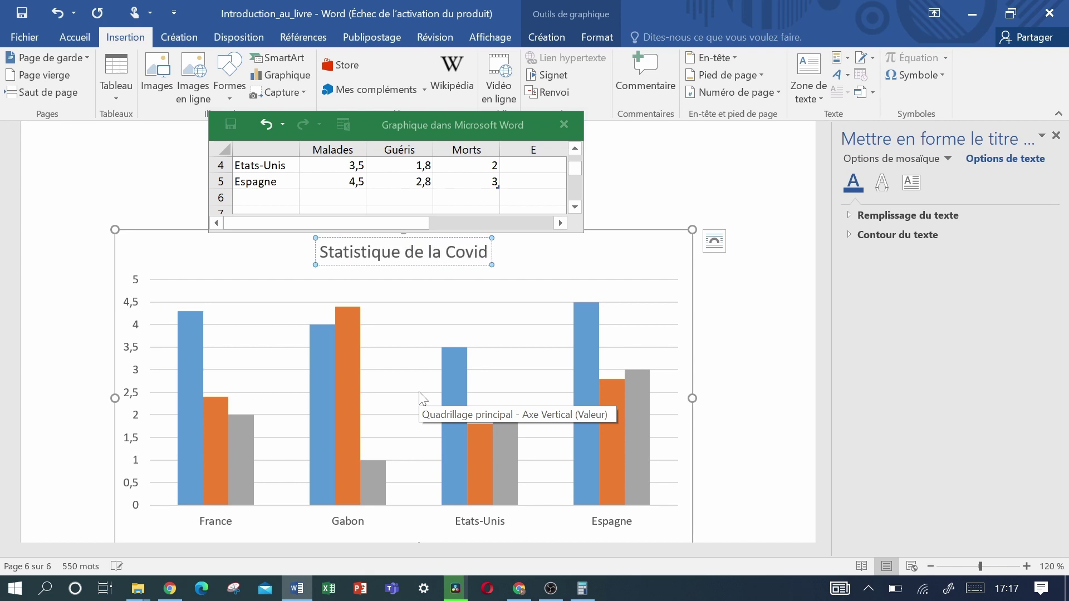
{"action": "type", "text": "-19"}
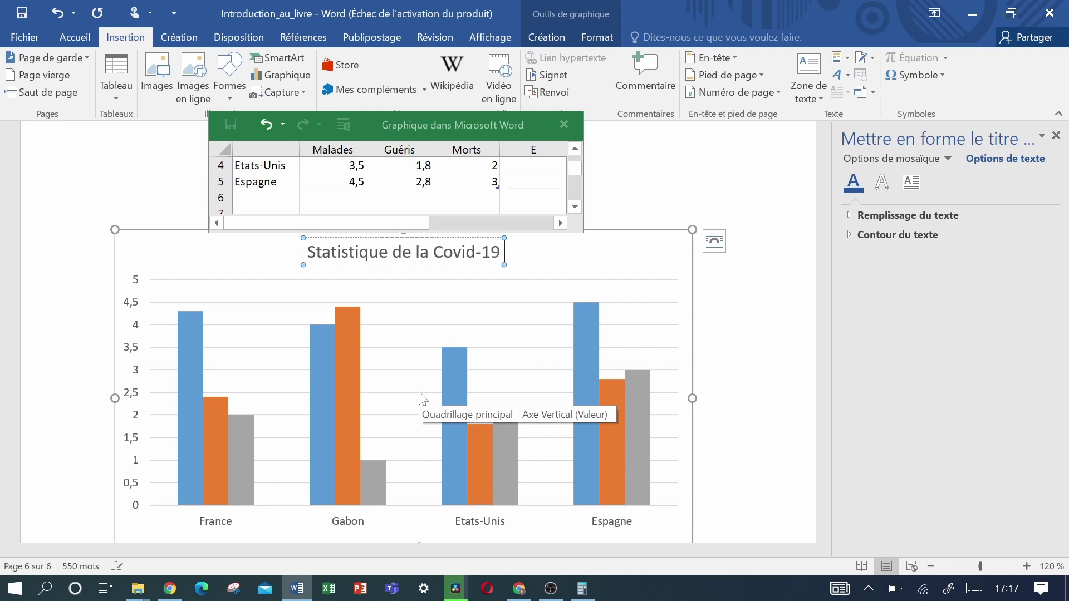
{"action": "type", "text": " à t"}
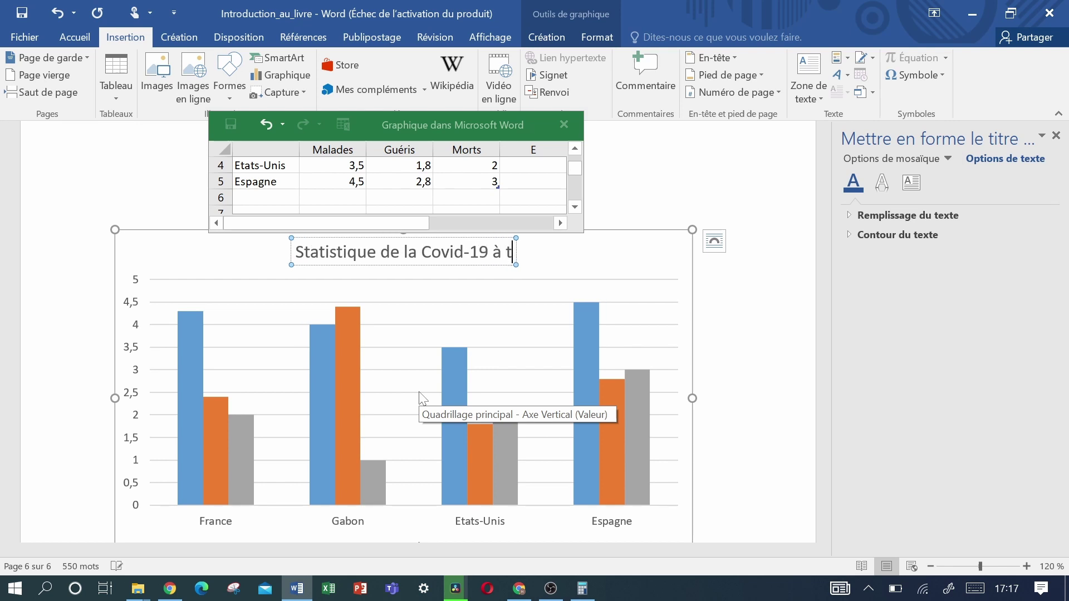
{"action": "type", "text": "ravers le m"}
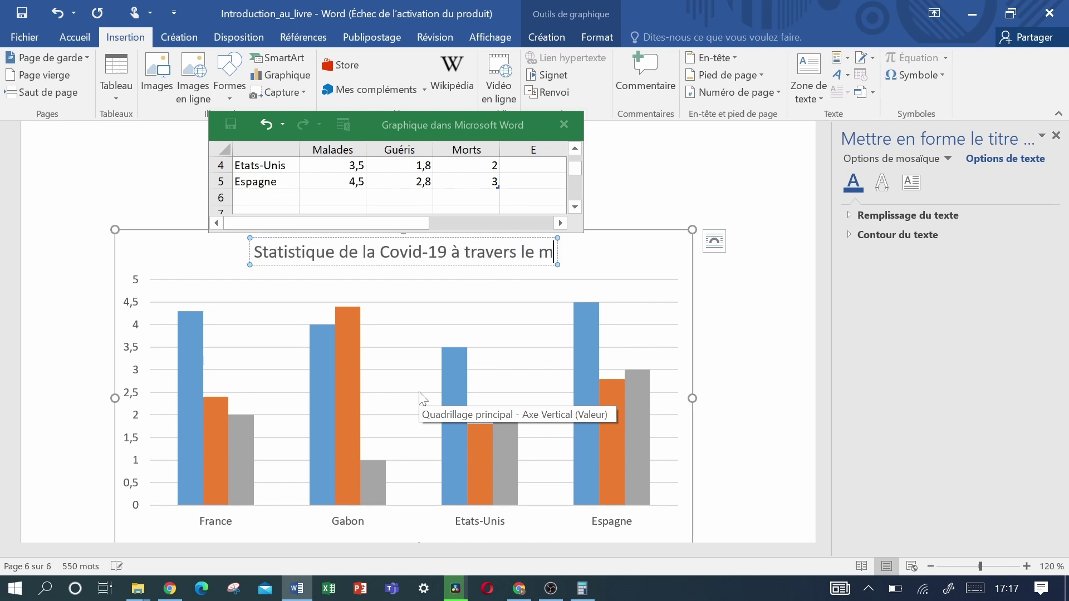
{"action": "type", "text": "onde"}
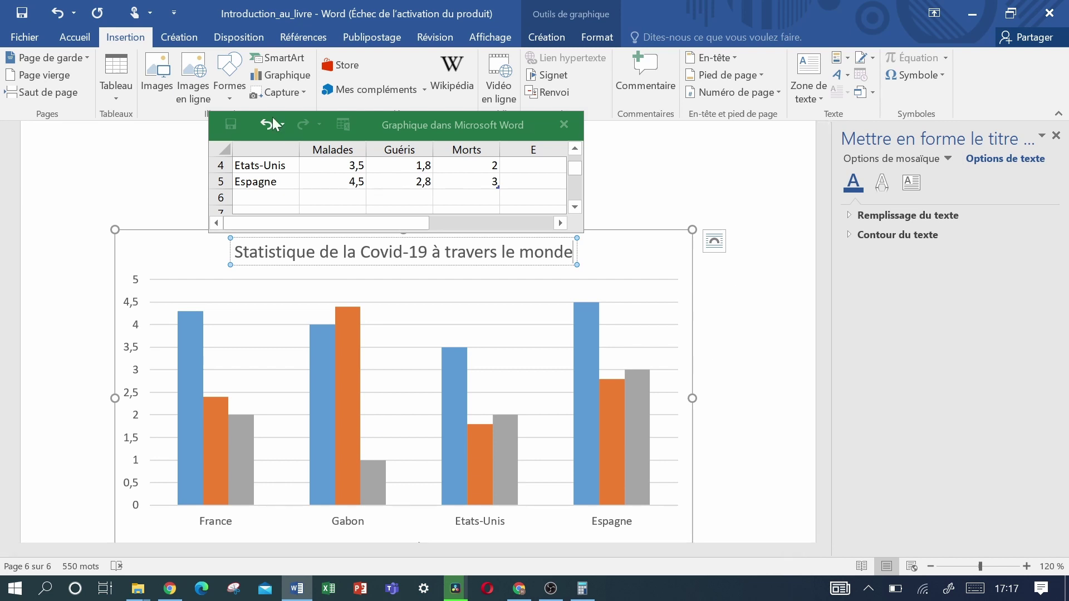
Select the chart's blue Malades bars to show the data series formatting options.
{"action": "scroll", "coordinate": [586, 399], "scroll_direction": "down", "scroll_amount": 3}
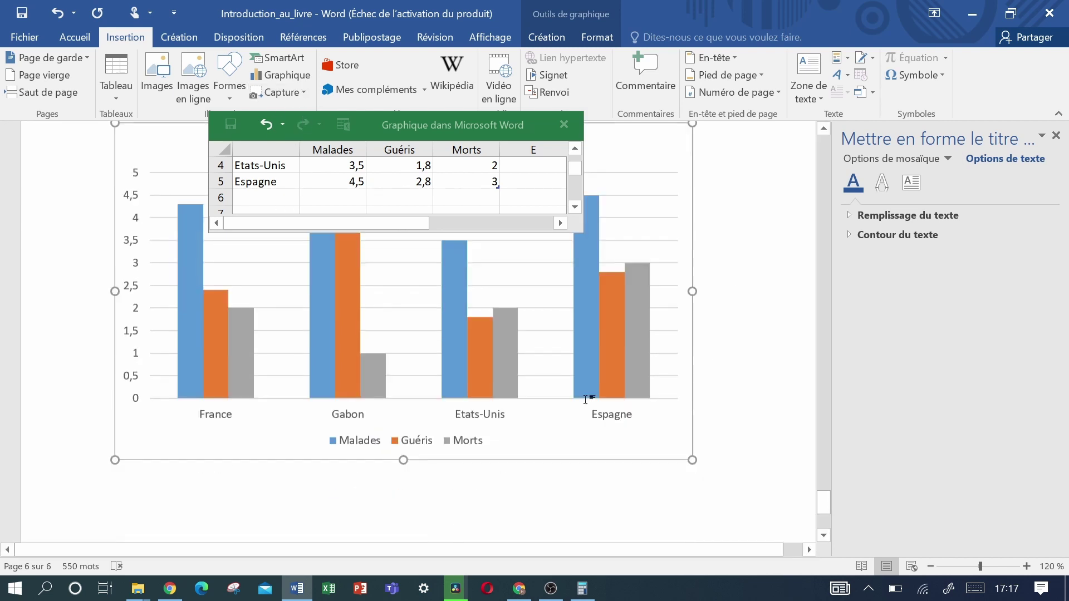
{"action": "scroll", "coordinate": [585, 399], "scroll_direction": "down", "scroll_amount": 3}
{"action": "scroll", "coordinate": [586, 399], "scroll_direction": "up", "scroll_amount": 5}
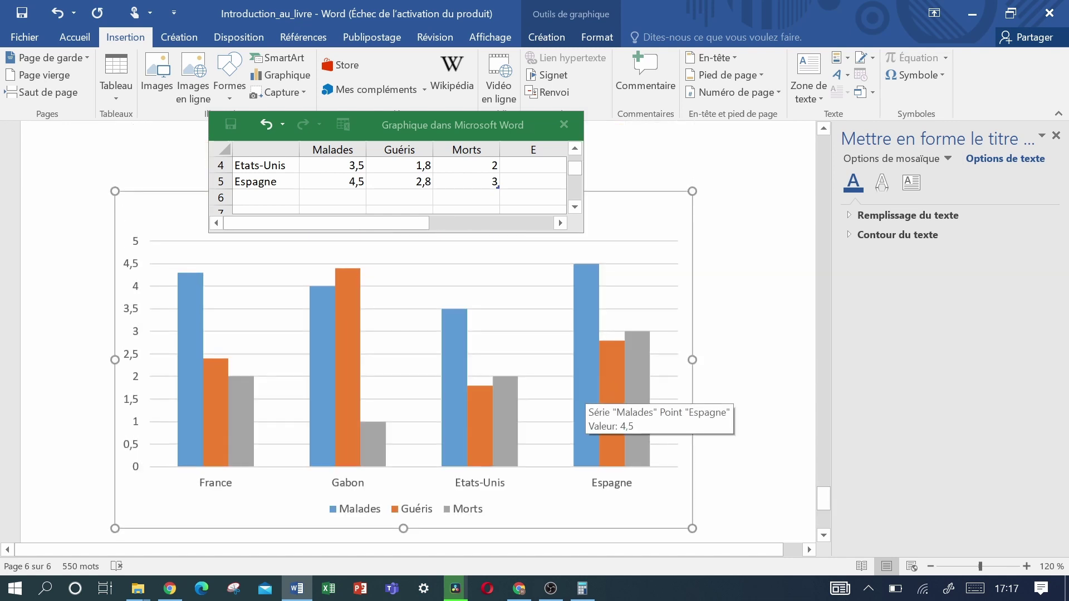
{"action": "scroll", "coordinate": [750, 284], "scroll_direction": "up", "scroll_amount": 5}
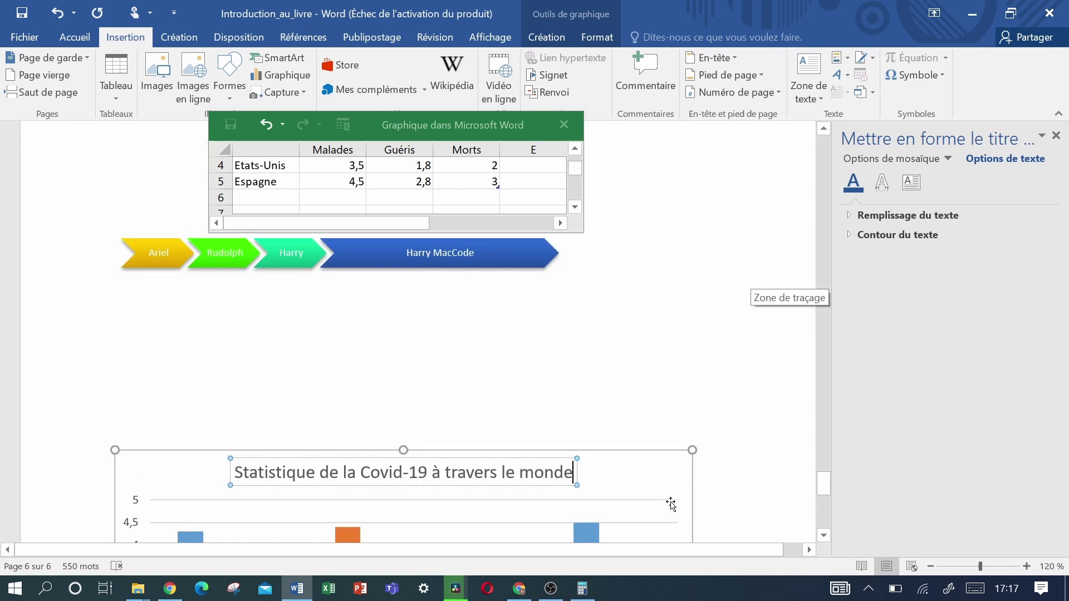
{"action": "scroll", "coordinate": [666, 497], "scroll_direction": "down", "scroll_amount": 2}
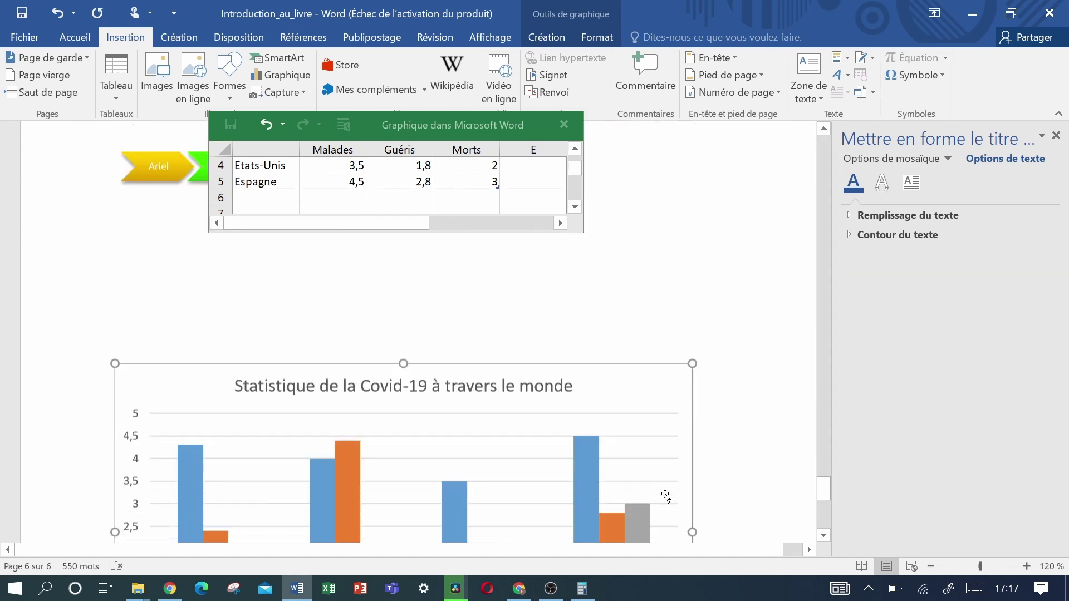
{"action": "left_click", "coordinate": [666, 496]}
{"action": "left_click", "coordinate": [594, 487]}
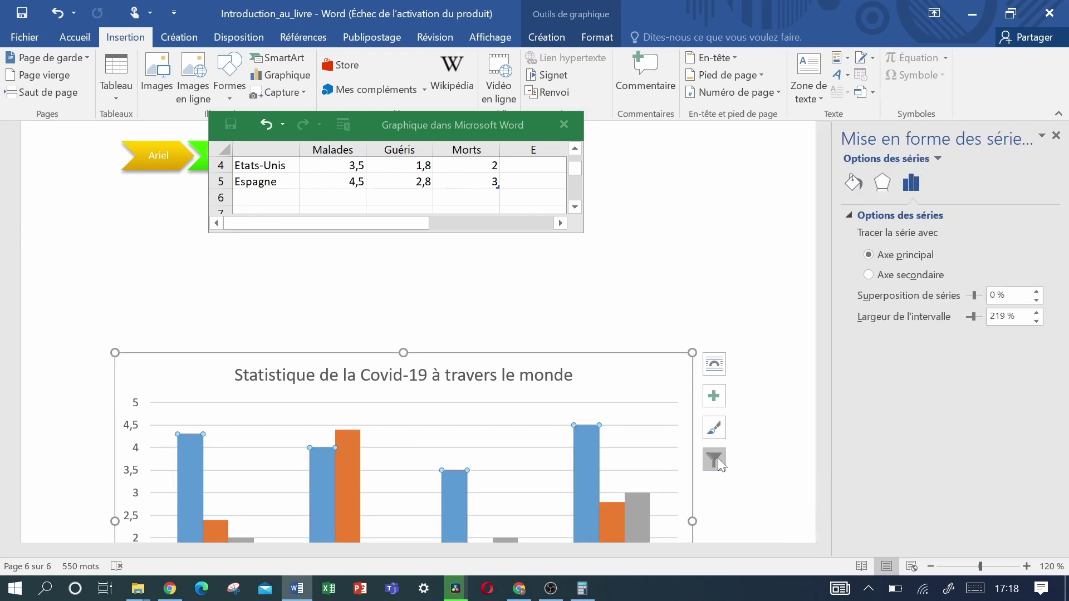
Toggle axis titles on the Covid chart, then bring up the Chart Styles gallery.
{"action": "left_click", "coordinate": [721, 394]}
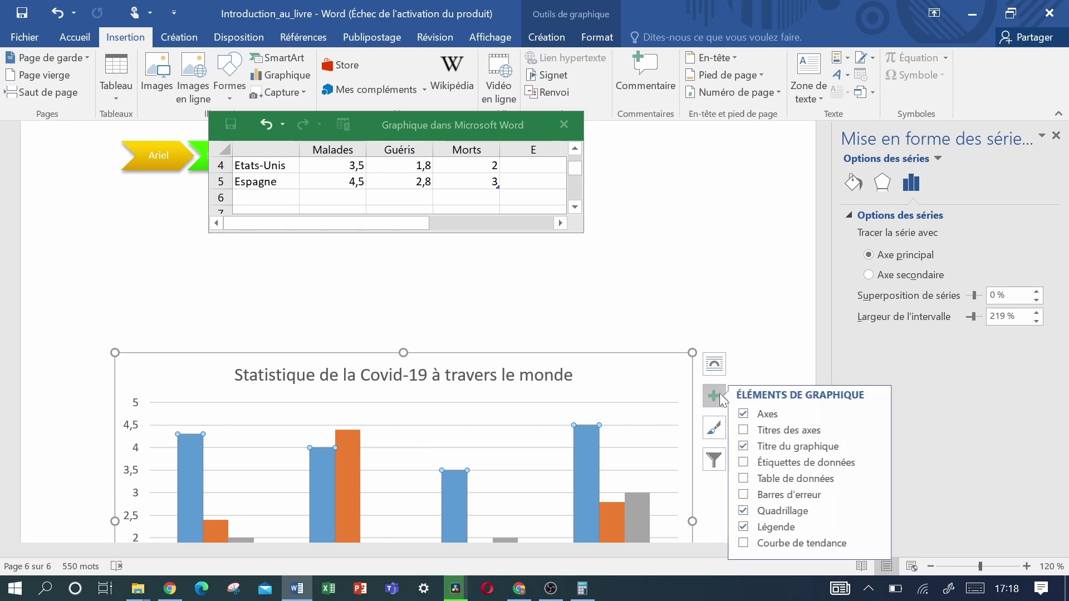
{"action": "left_click", "coordinate": [748, 430]}
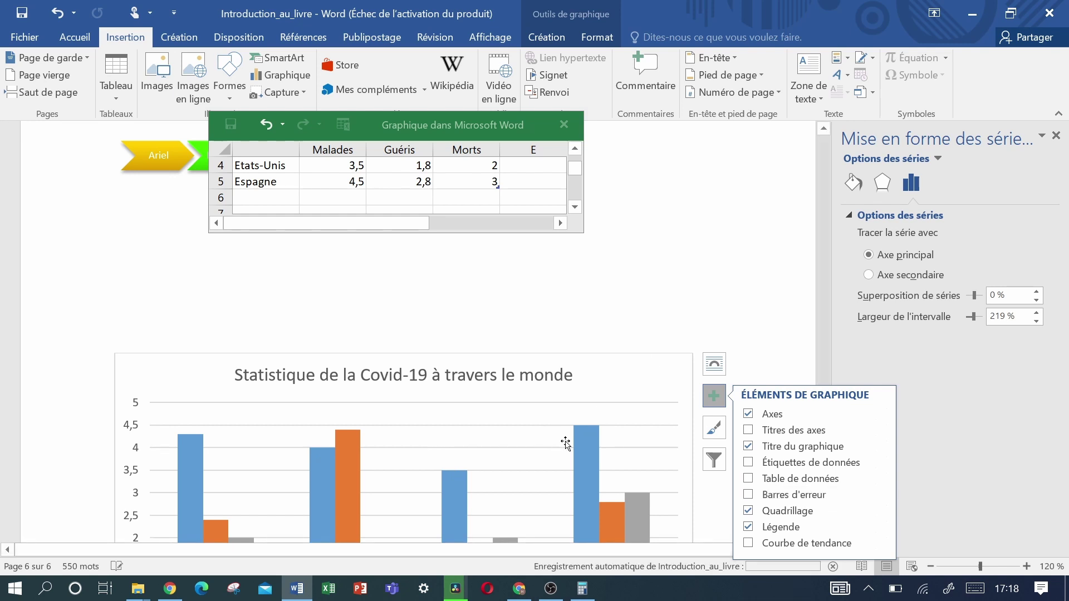
{"action": "left_click", "coordinate": [715, 428]}
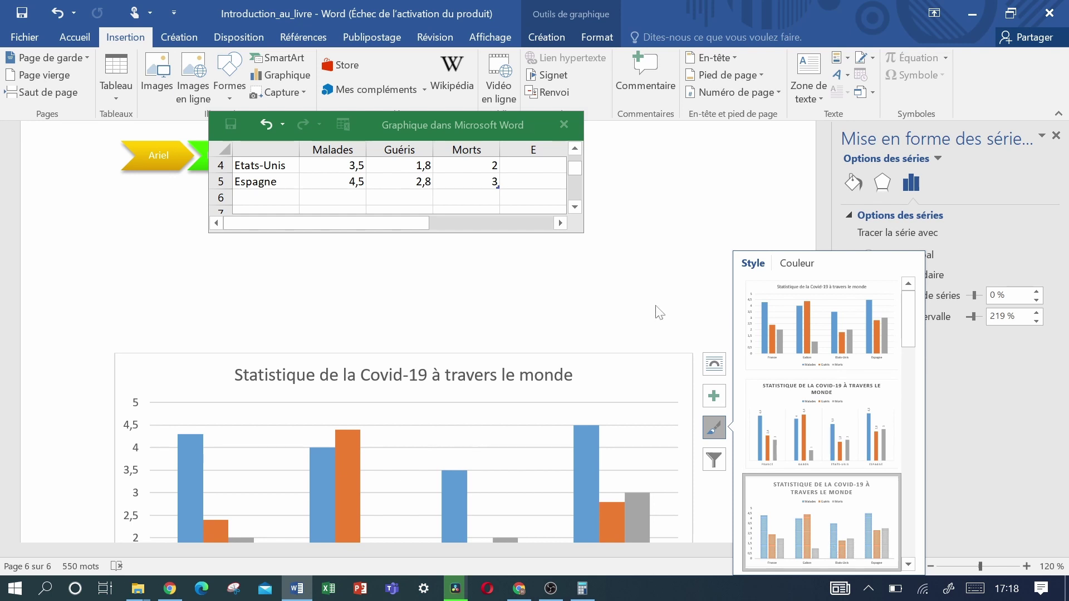
Try the dark style, then apply Style 9 with gradient-faded bars and an all-capitals title.
{"action": "scroll", "coordinate": [659, 313], "scroll_direction": "down", "scroll_amount": 4}
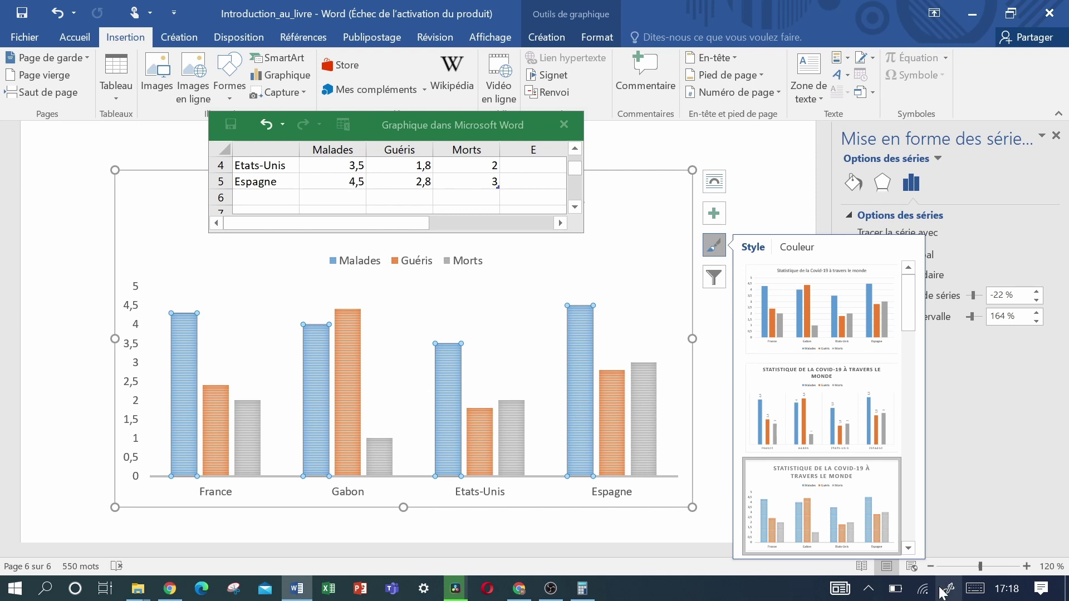
{"action": "scroll", "coordinate": [910, 551], "scroll_direction": "down", "scroll_amount": 3}
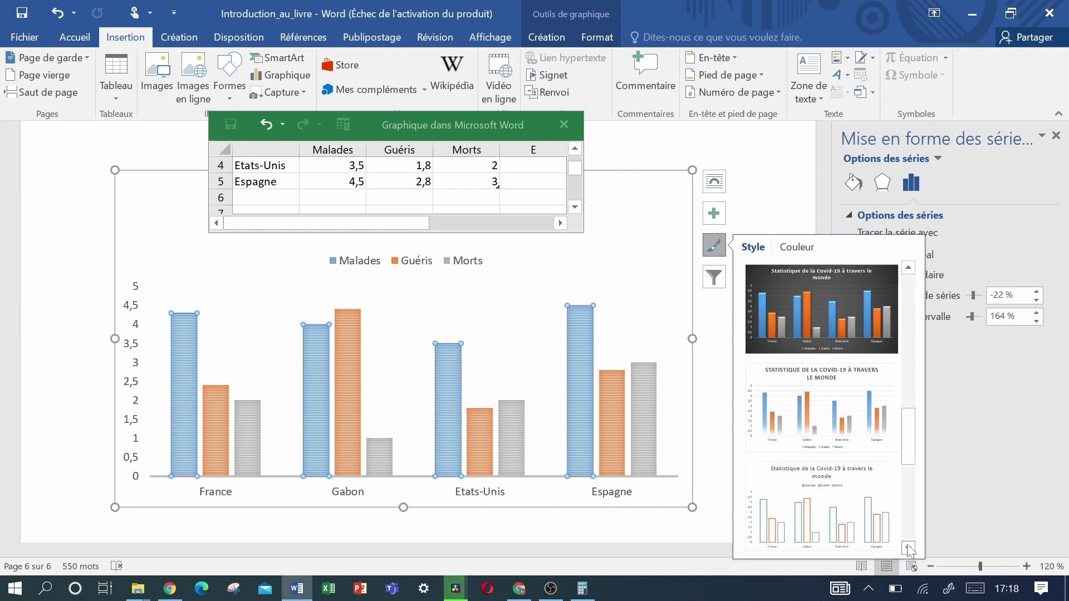
{"action": "left_click", "coordinate": [851, 316]}
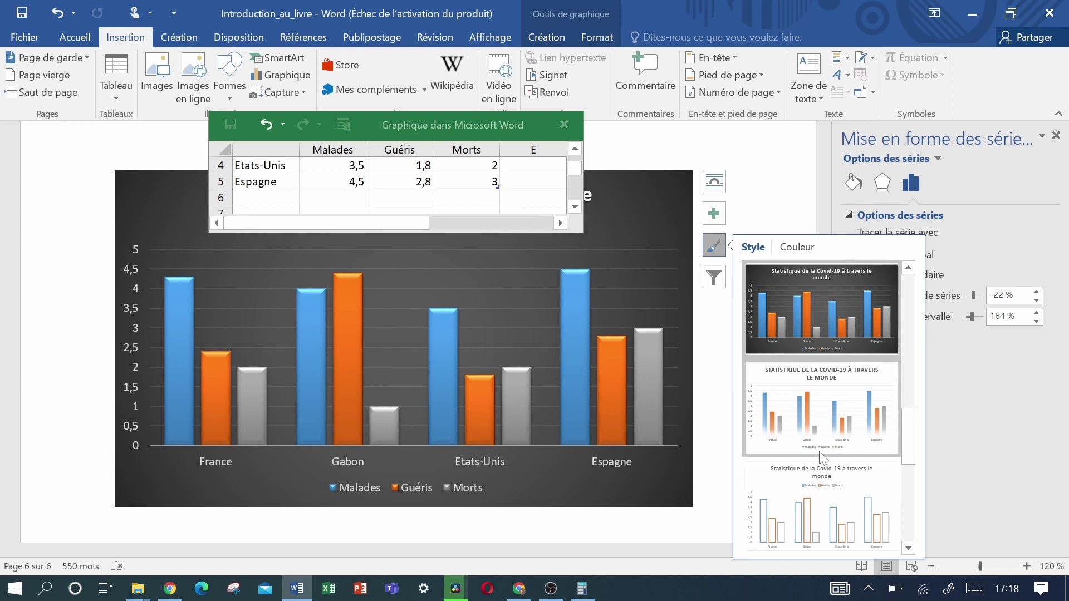
{"action": "left_click", "coordinate": [822, 457]}
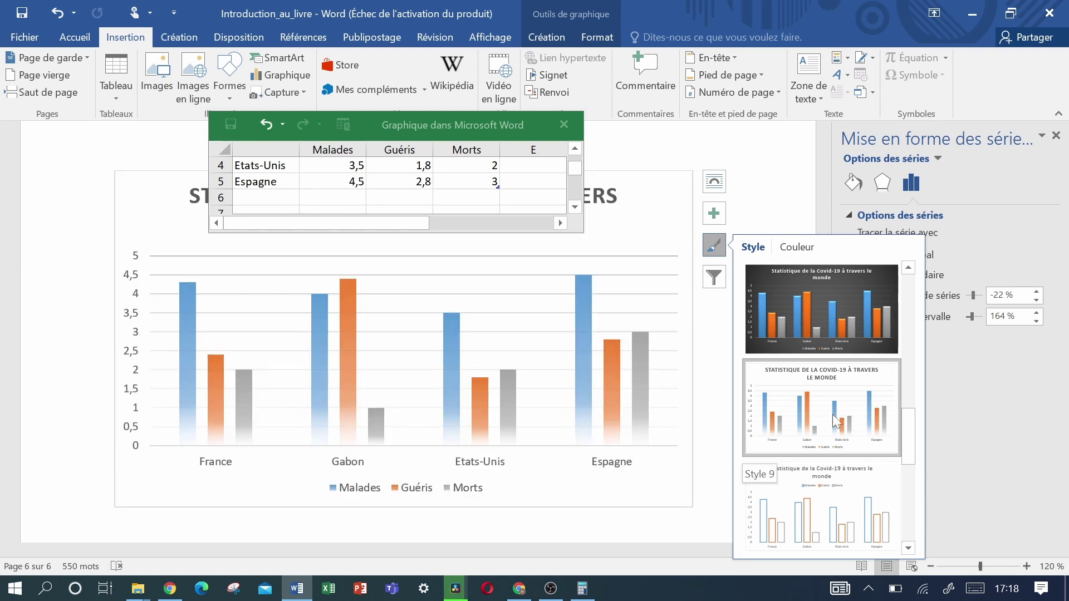
{"action": "scroll", "coordinate": [833, 414], "scroll_direction": "down", "scroll_amount": 2}
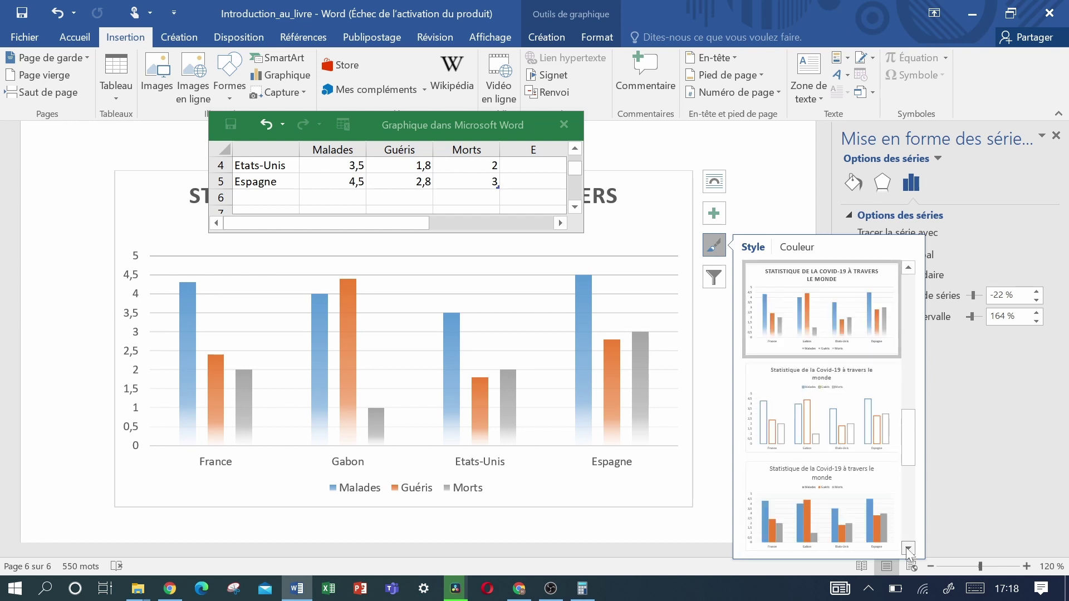
{"action": "left_click", "coordinate": [908, 549]}
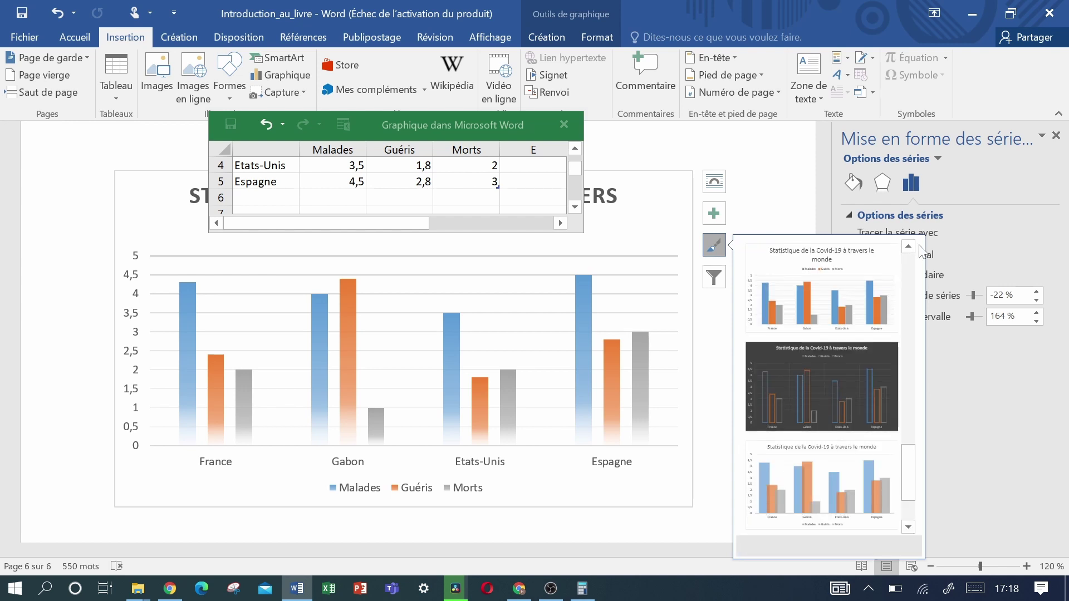
{"action": "left_click", "coordinate": [805, 273]}
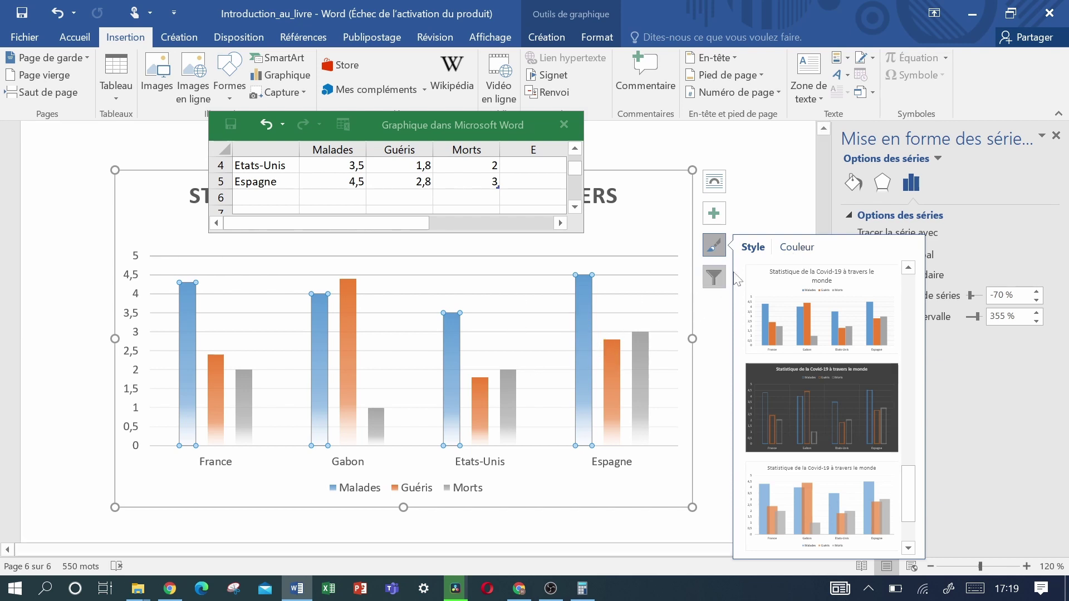
{"action": "left_click", "coordinate": [797, 248]}
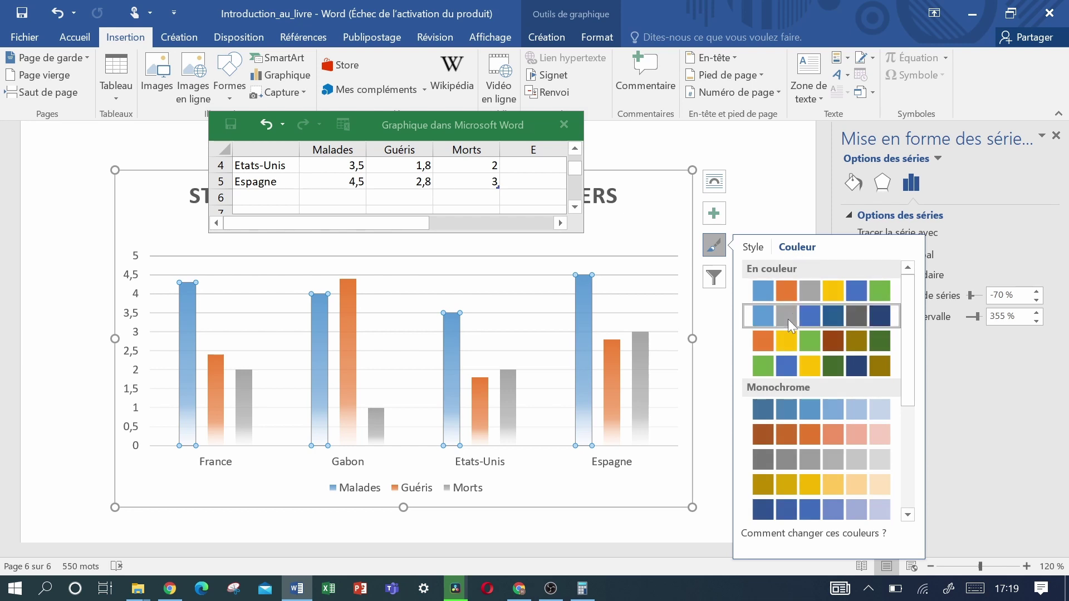
After testing yellow and blue monochrome palettes, colour Malades green, Guéris blue and Morts yellow.
{"action": "left_click", "coordinate": [796, 369]}
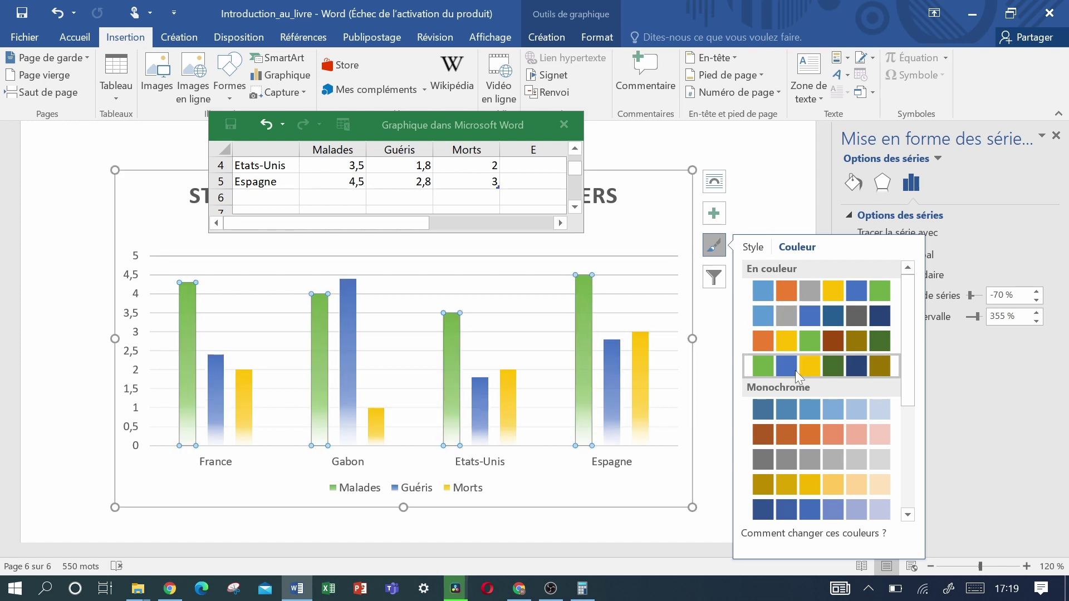
{"action": "left_click", "coordinate": [821, 476]}
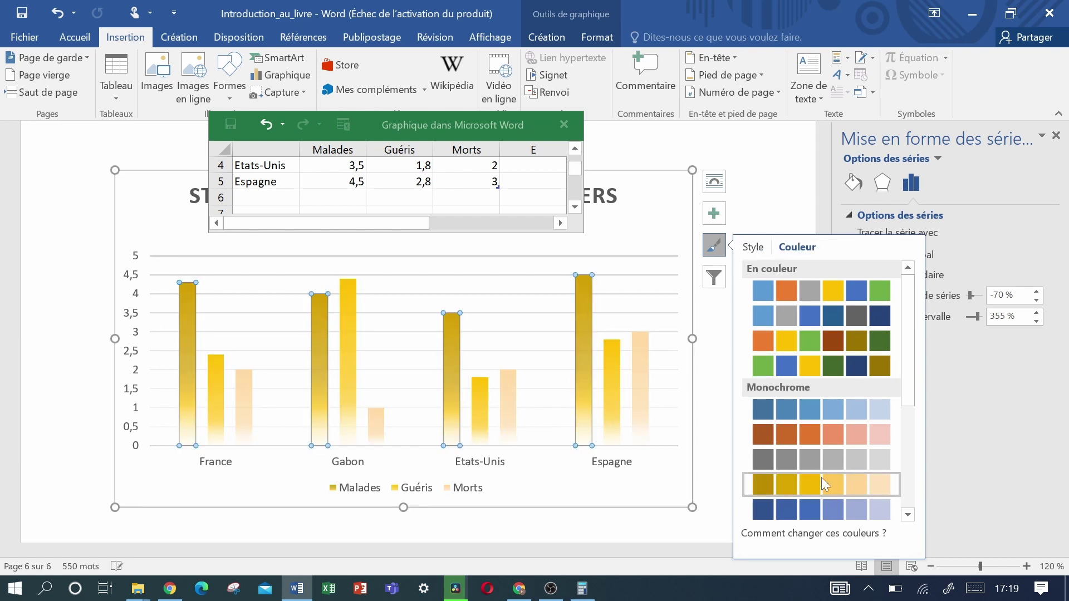
{"action": "left_click", "coordinate": [827, 419]}
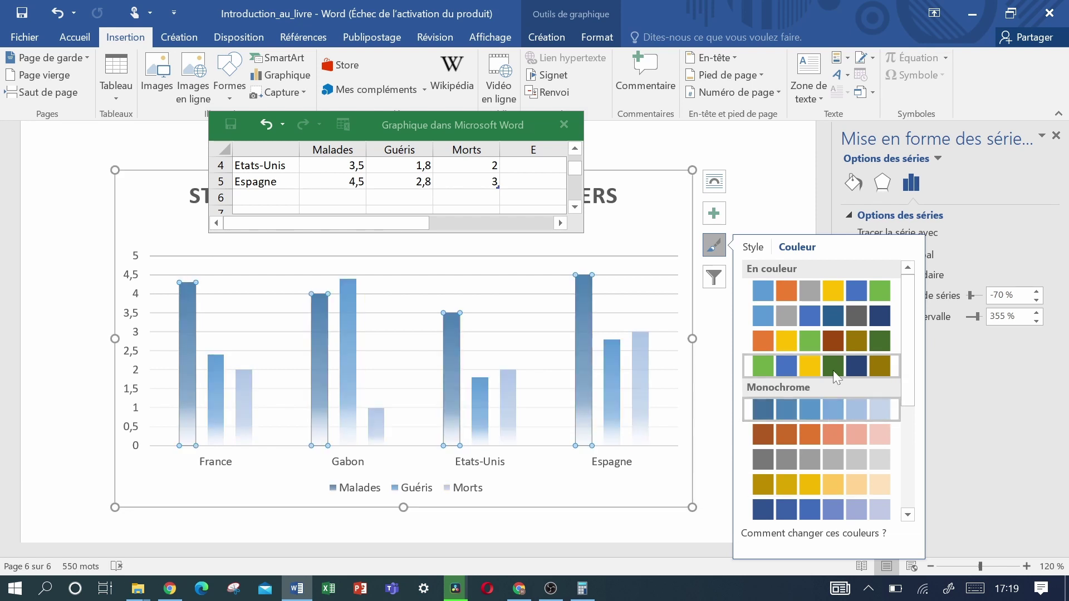
{"action": "left_click", "coordinate": [833, 369]}
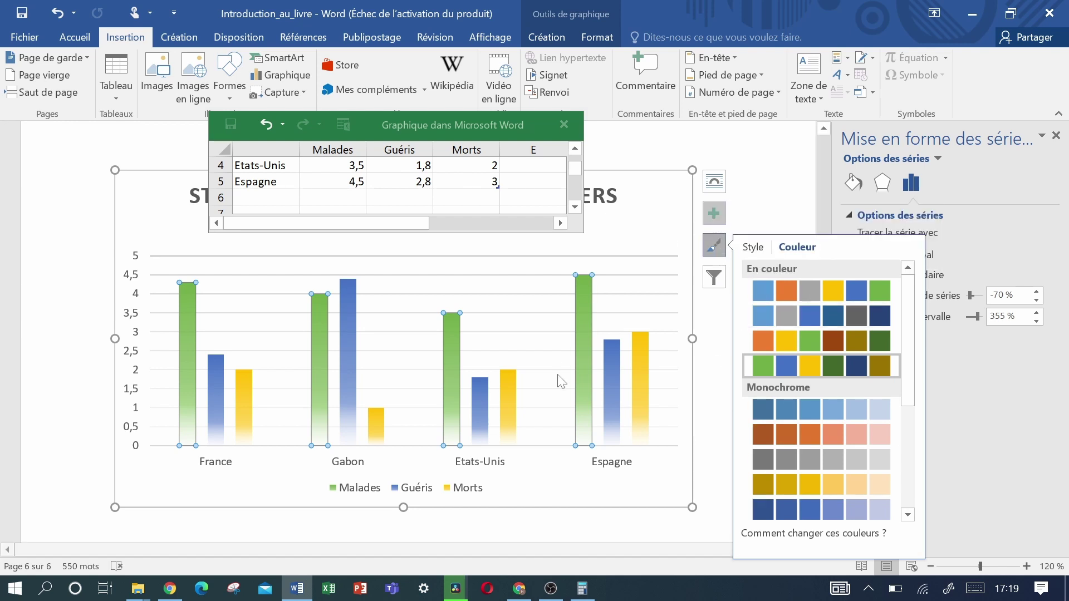
{"action": "left_click", "coordinate": [713, 217]}
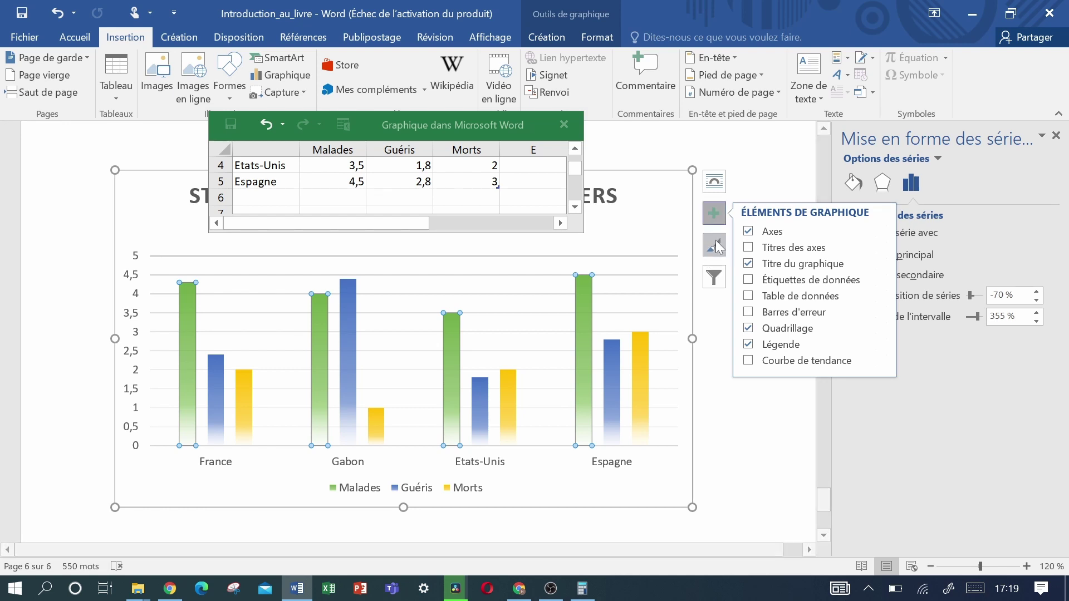
Apply the dark-background chart style, turning the green, blue and yellow bars solid.
{"action": "left_click", "coordinate": [717, 241]}
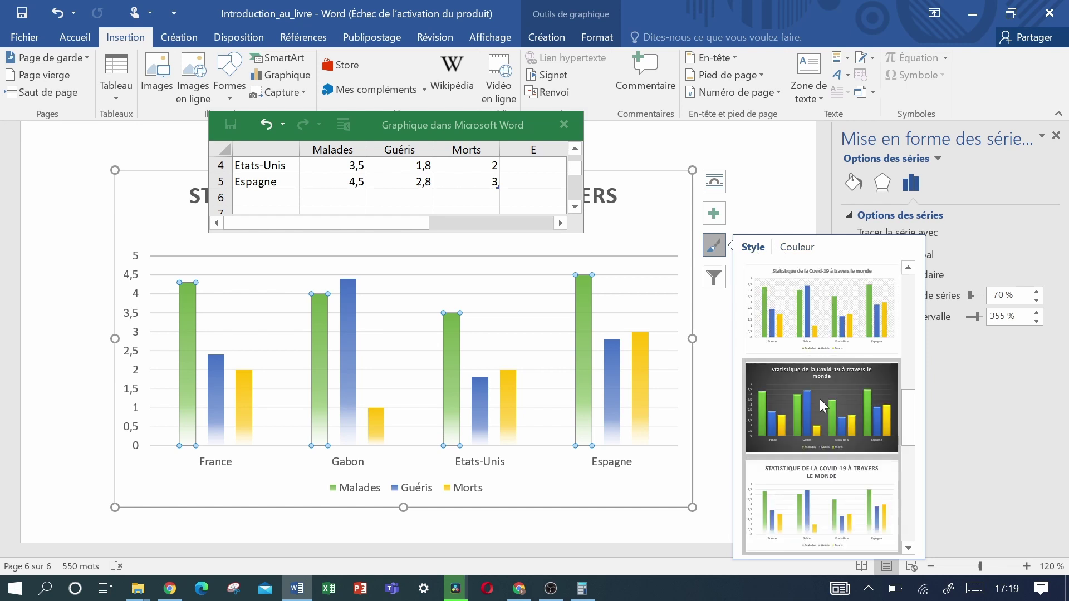
{"action": "left_click", "coordinate": [819, 399]}
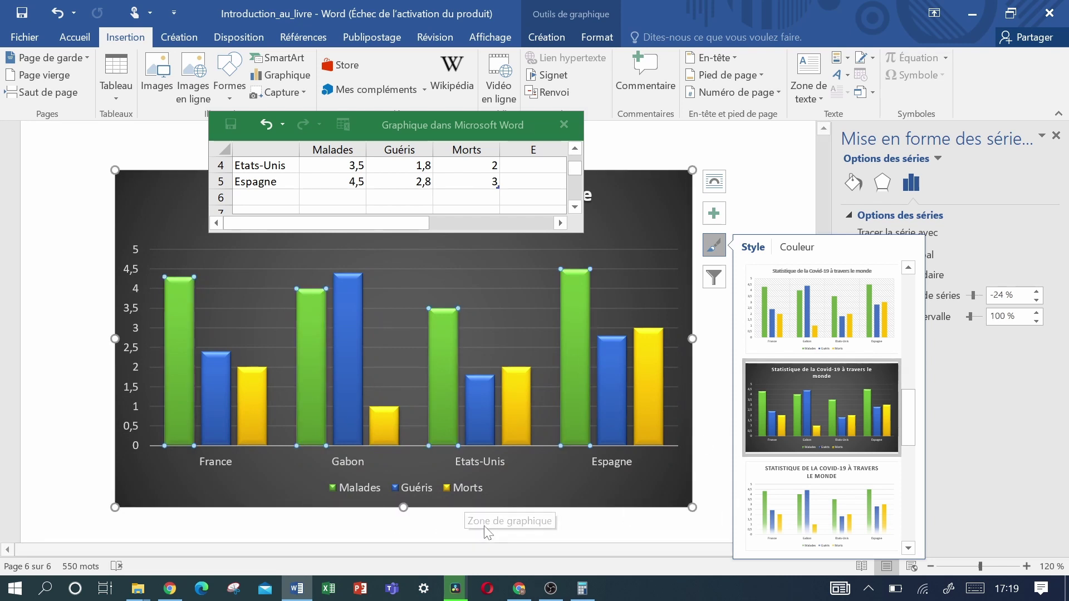
{"action": "key", "text": "Escape"}
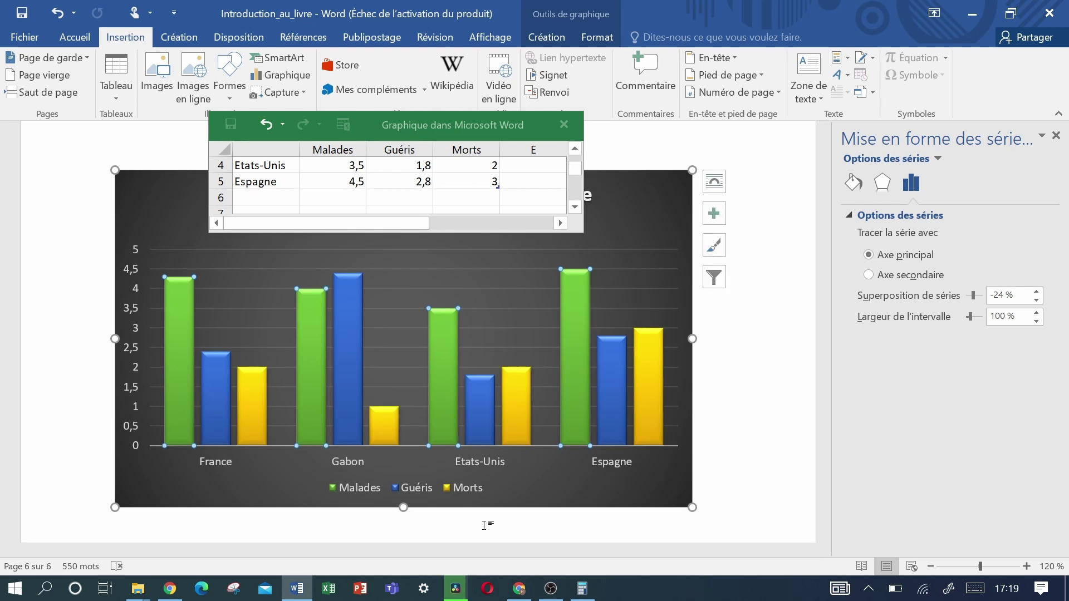
Close the 'Graphique dans Microsoft Word' data sheet window.
{"action": "left_click", "coordinate": [565, 128]}
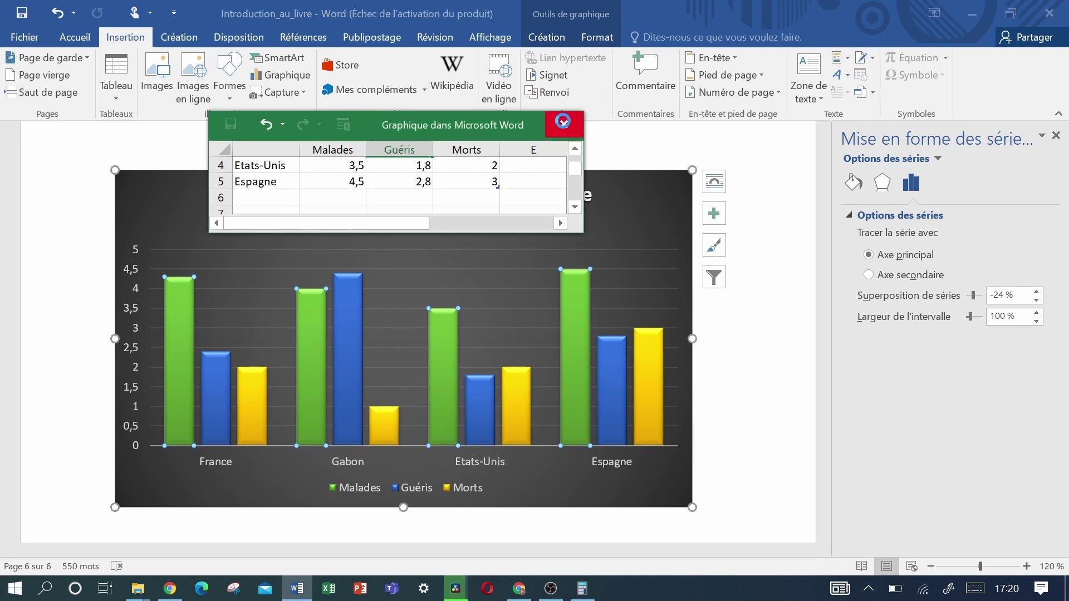
{"action": "left_click", "coordinate": [566, 128]}
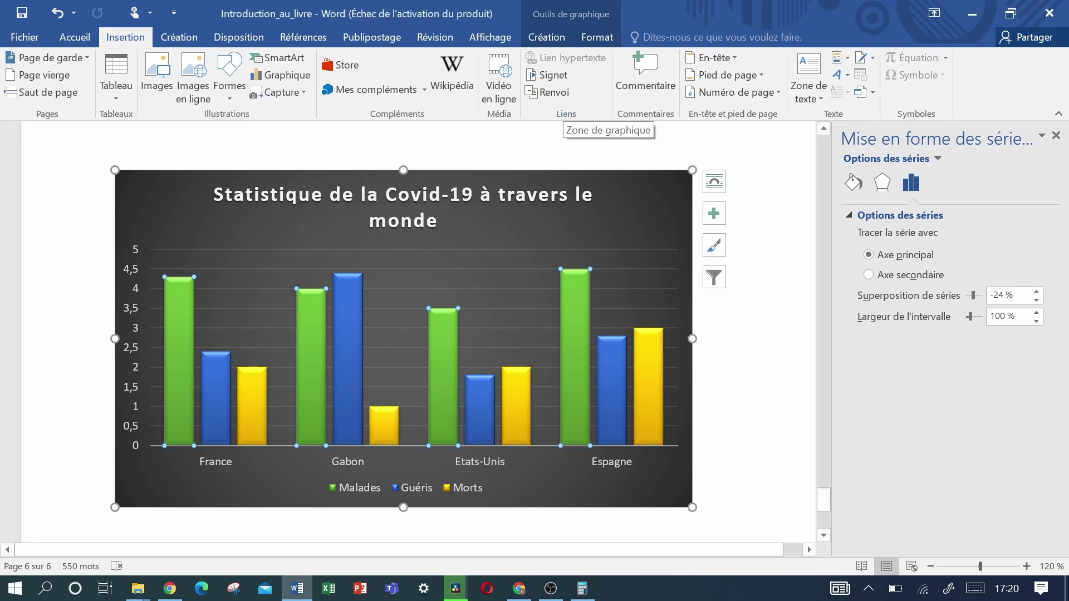